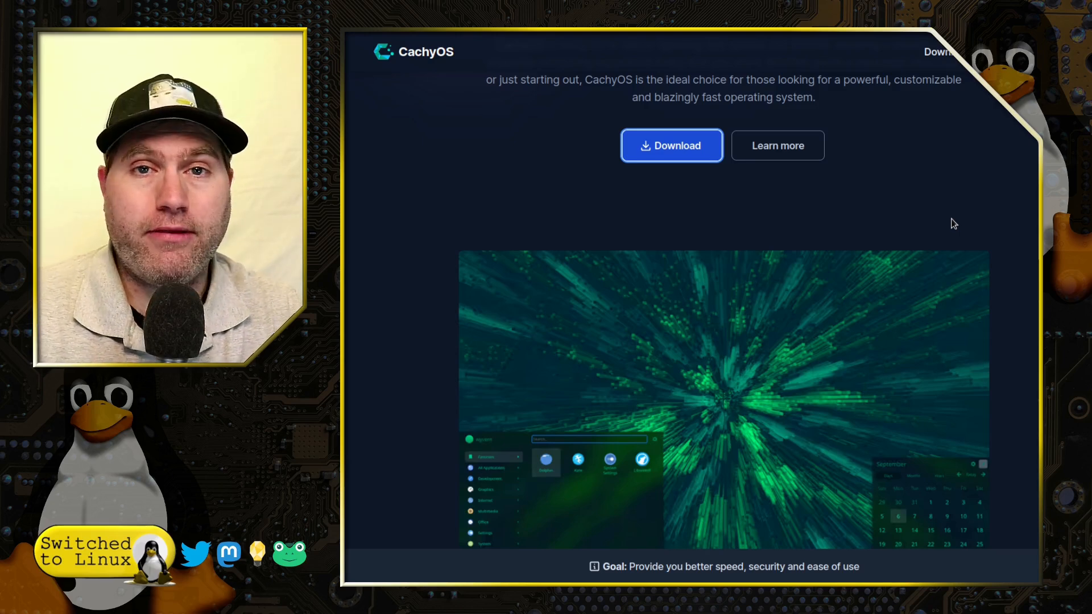
- Browse the CachyOS website's Learn more link and scroll through the forum's latest discussions
click(804, 144)
scroll(871, 153, up, 9)
scroll(871, 154, down, 10)
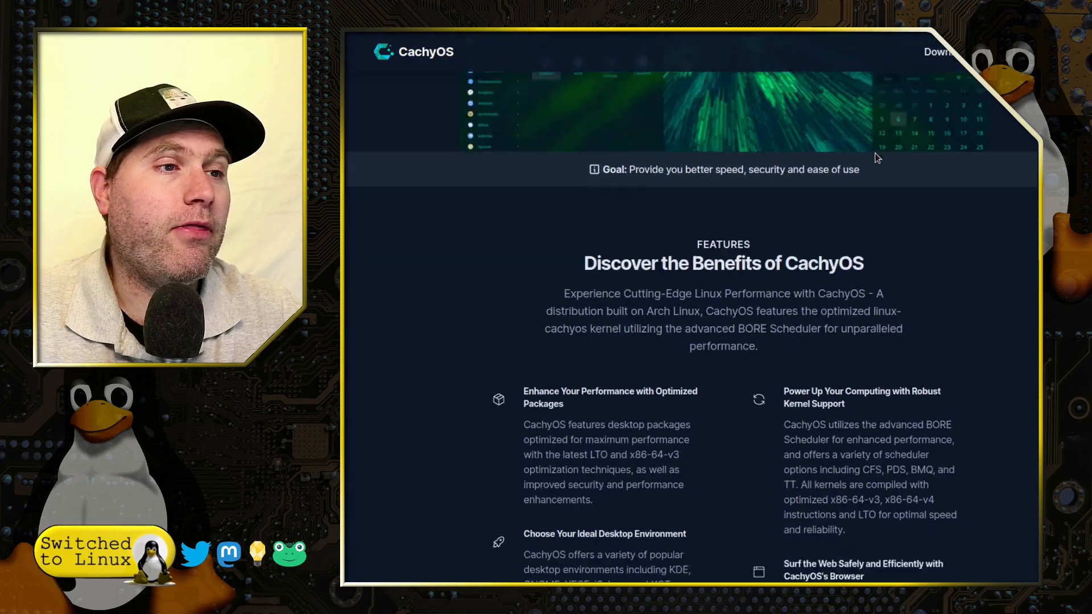
scroll(932, 170, up, 2)
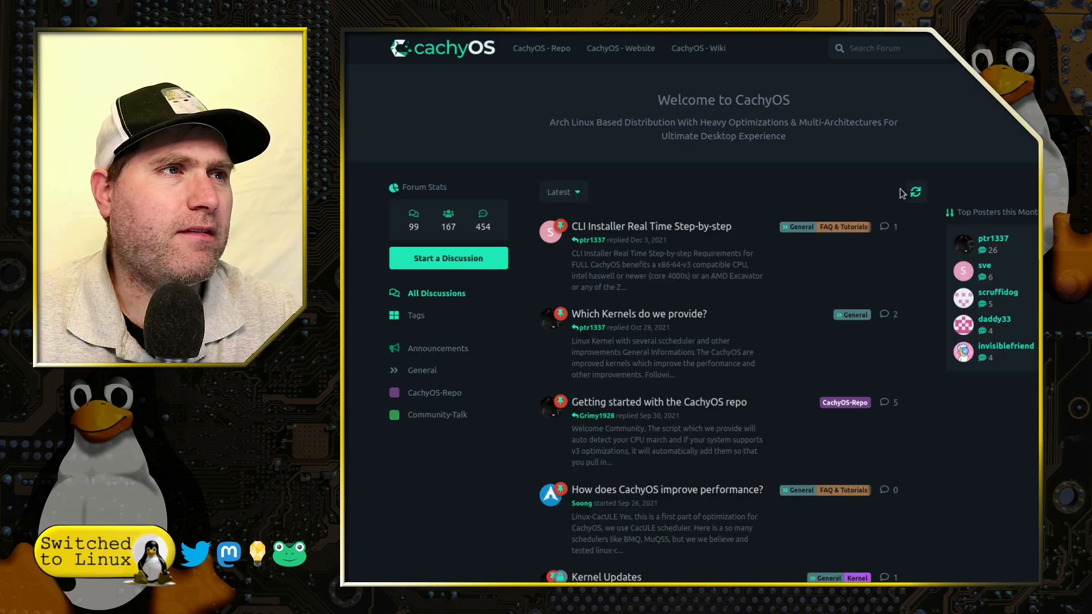
scroll(718, 270, down, 1)
scroll(718, 270, down, 6)
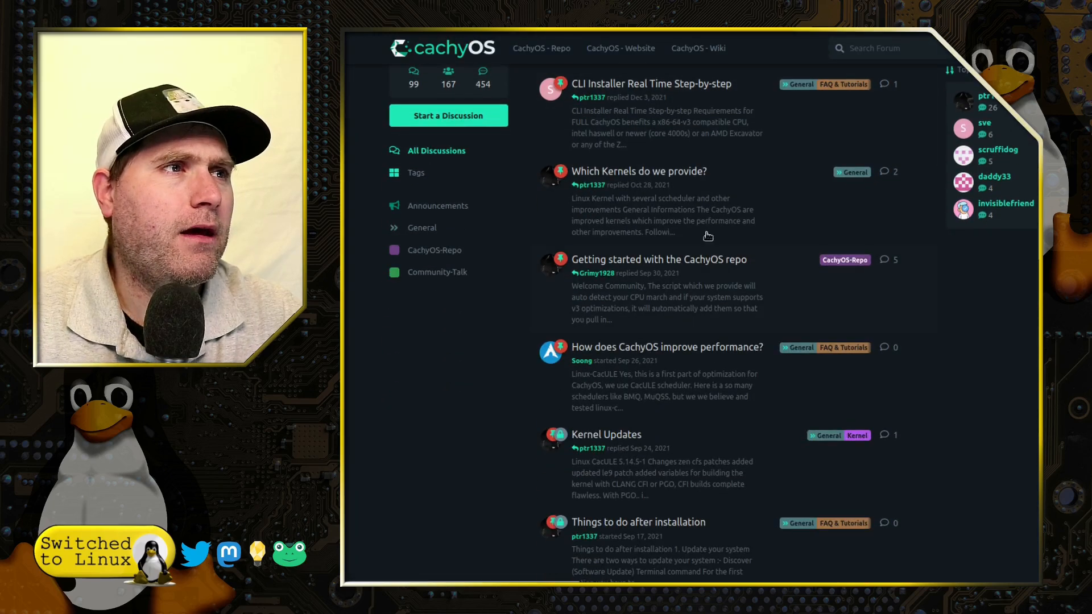
scroll(689, 212, down, 10)
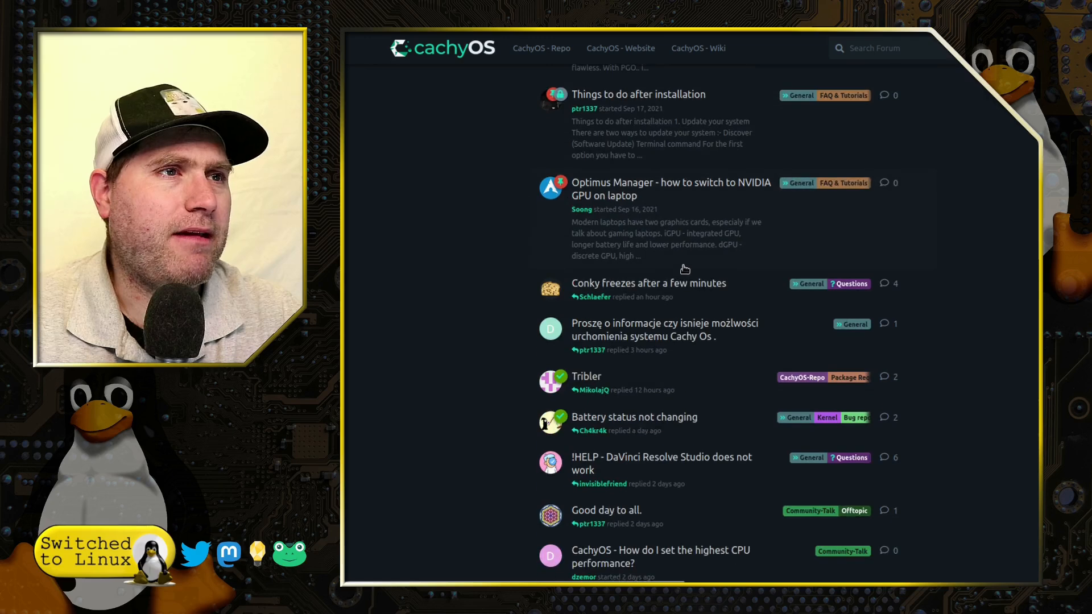
scroll(686, 320, up, 17)
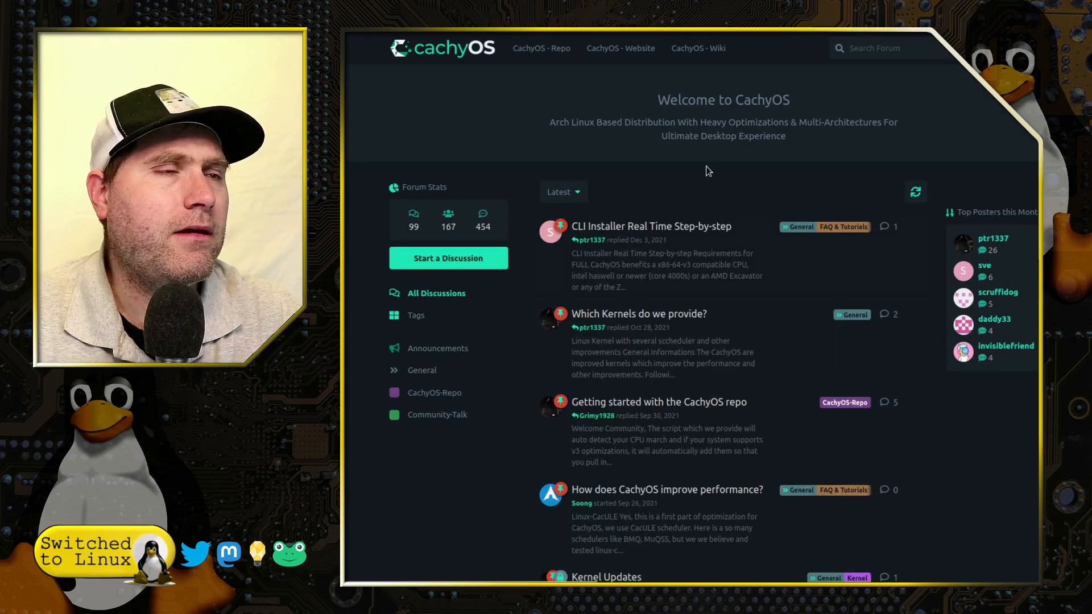
- Read the wiki page on essential tasks after installing CachyOS, from system updates to Bluetooth headphones
key(ctrl+Tab)
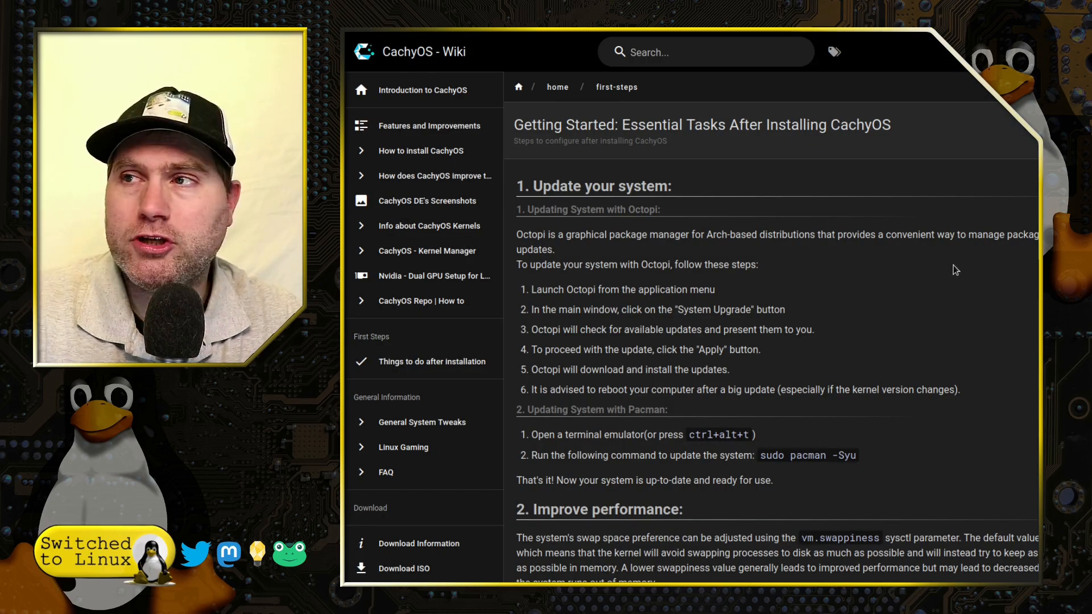
scroll(938, 143, down, 1)
scroll(636, 148, up, 1)
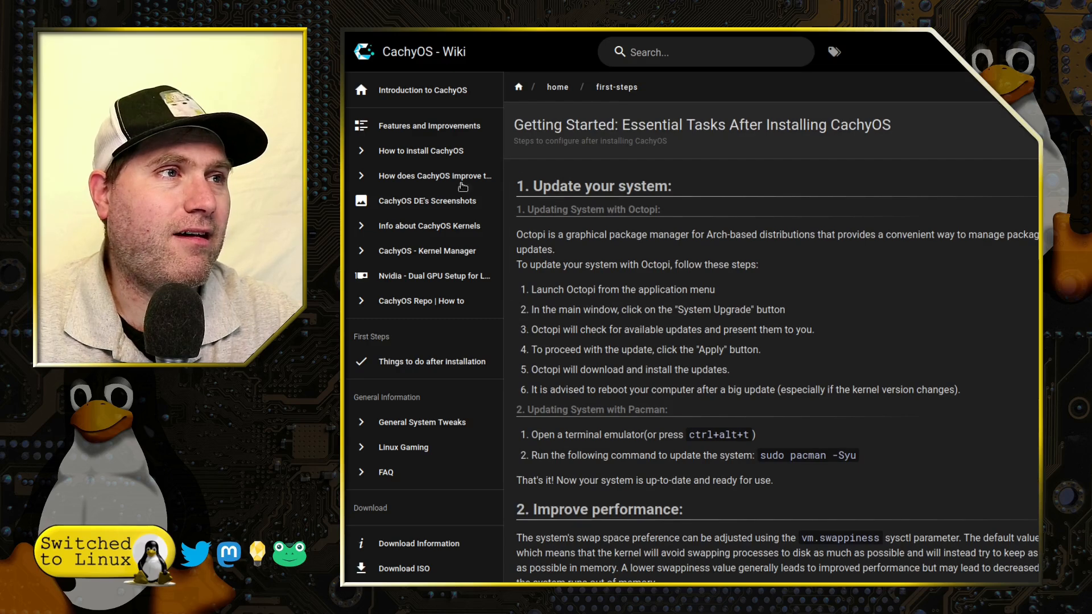
scroll(948, 338, down, 2)
scroll(950, 340, down, 1)
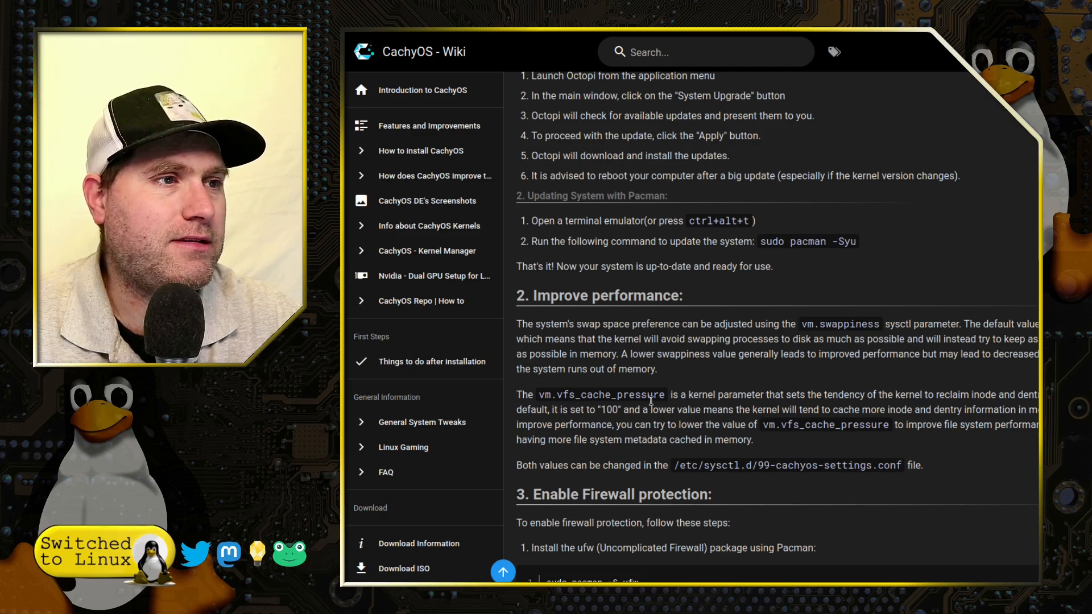
scroll(1003, 430, down, 5)
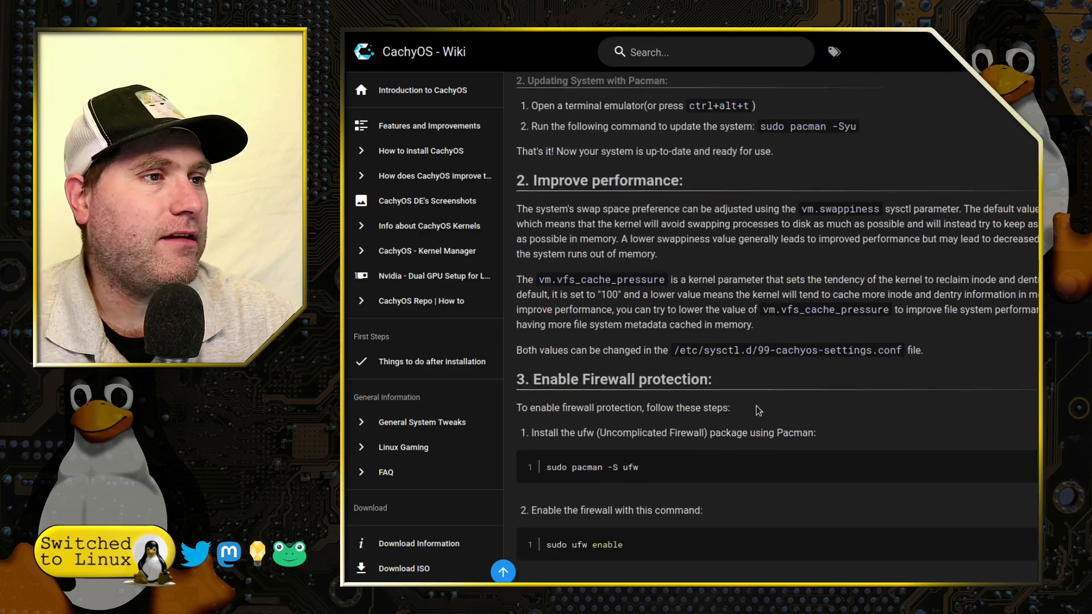
scroll(734, 342, down, 9)
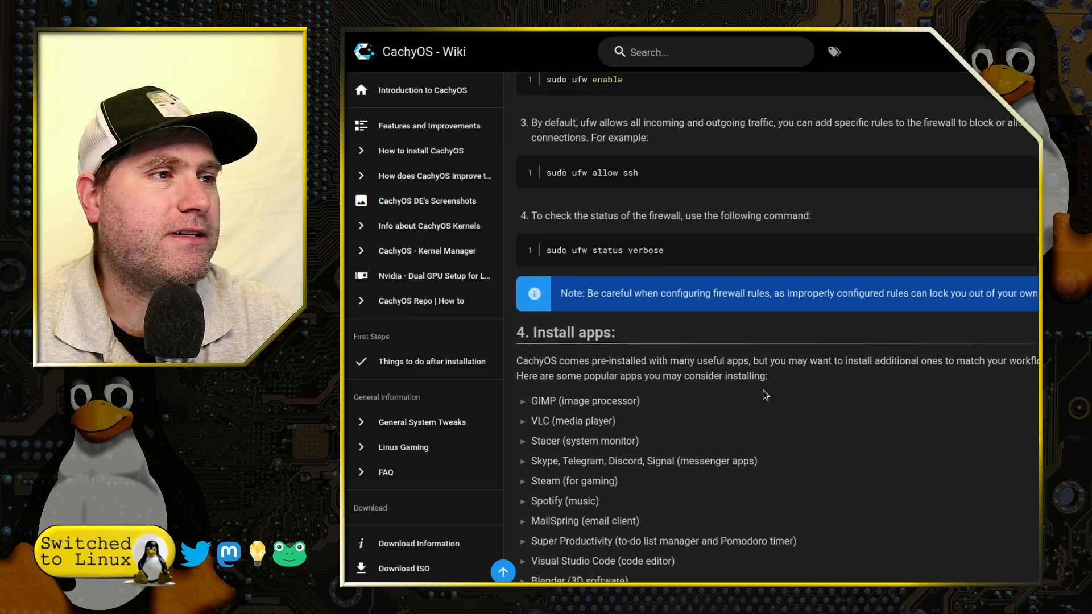
scroll(745, 320, up, 1)
scroll(745, 320, down, 3)
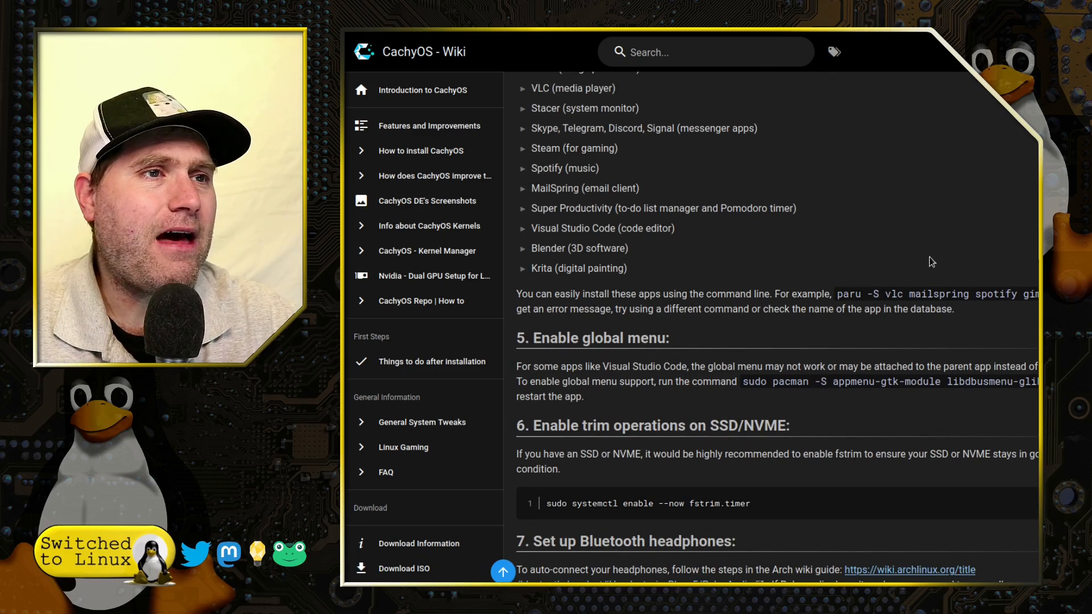
scroll(989, 312, up, 4)
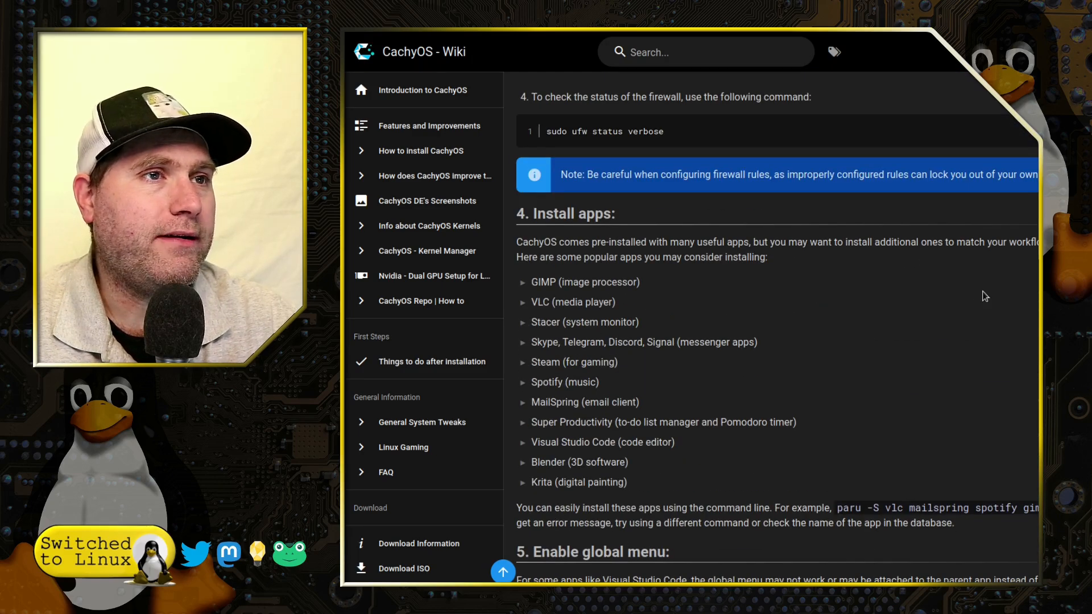
scroll(984, 296, down, 5)
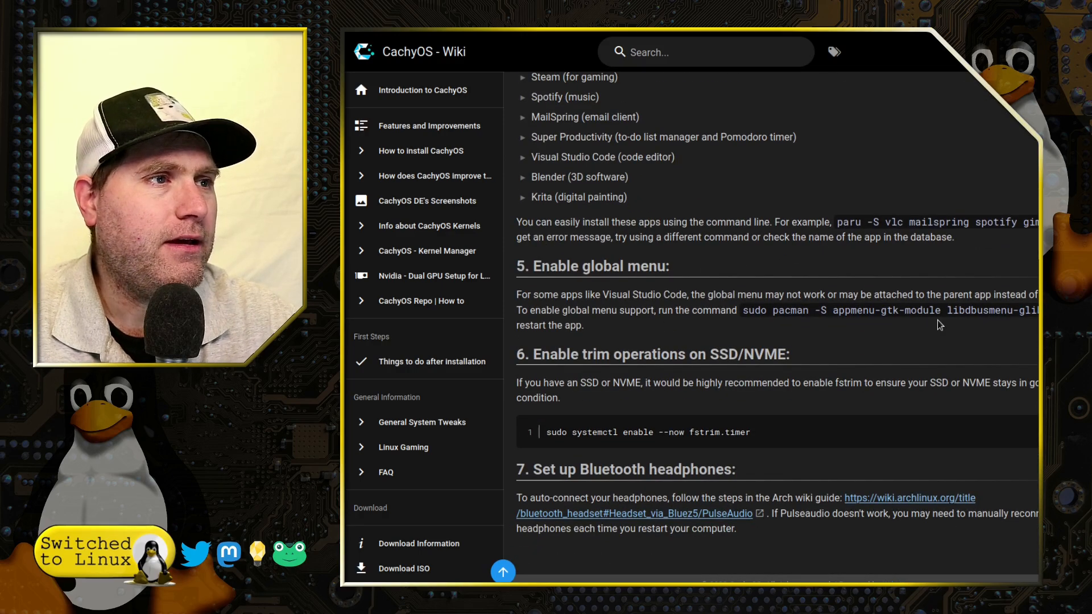
scroll(736, 333, up, 1)
scroll(644, 437, down, 1)
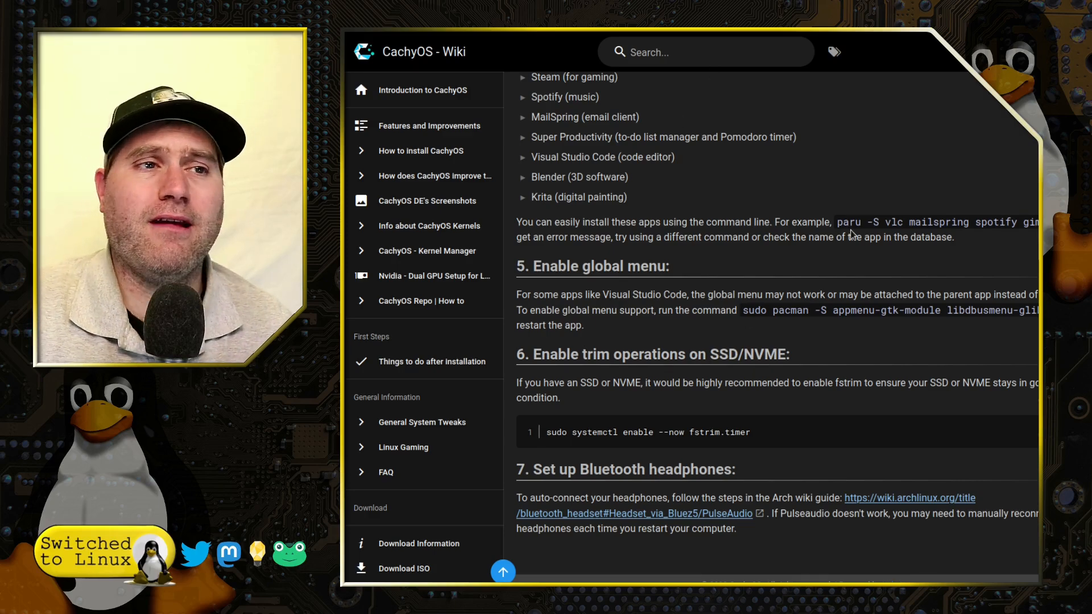
scroll(851, 230, up, 20)
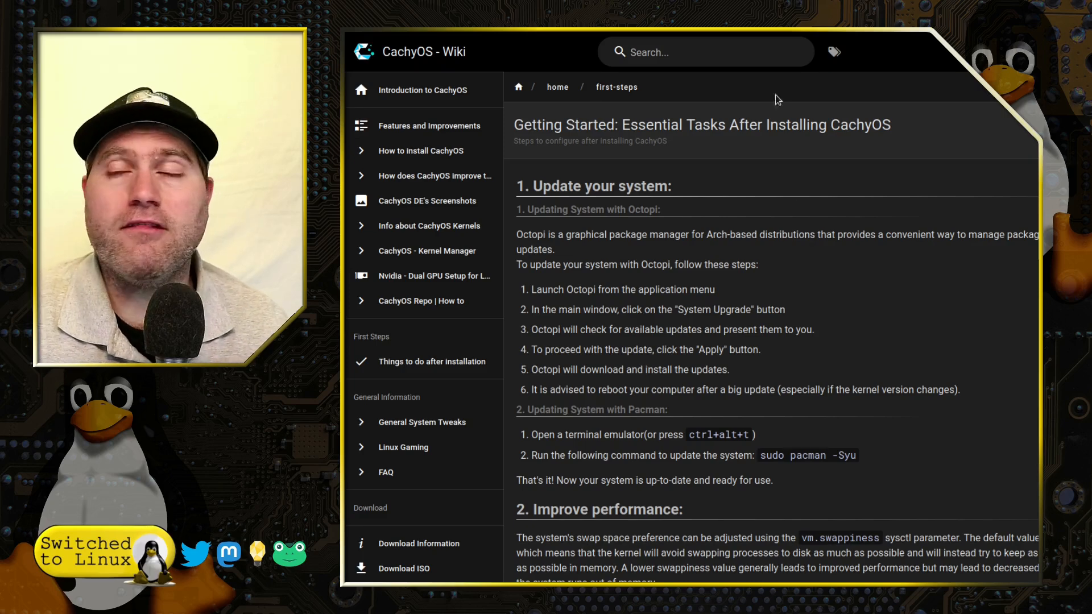
- Read the wiki page on optimized features for performance and security
key(ctrl+Tab)
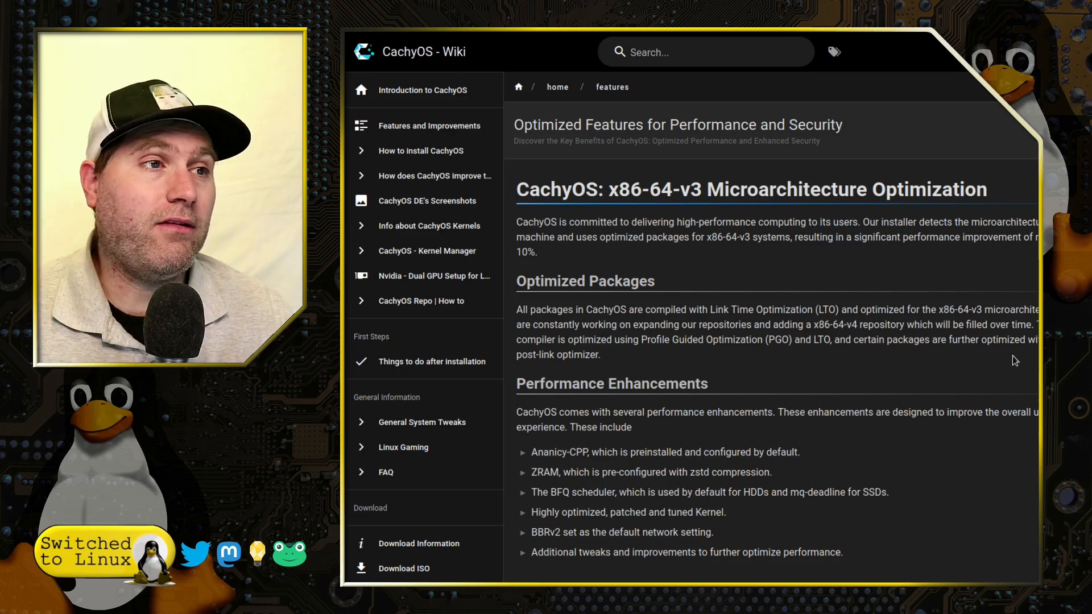
scroll(848, 295, down, 3)
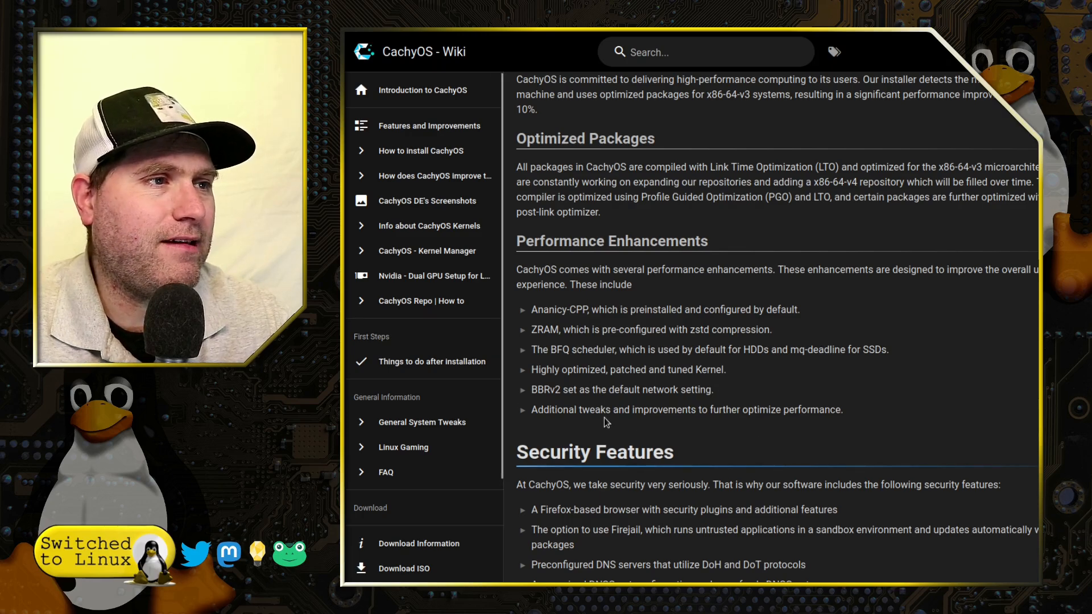
scroll(897, 440, down, 3)
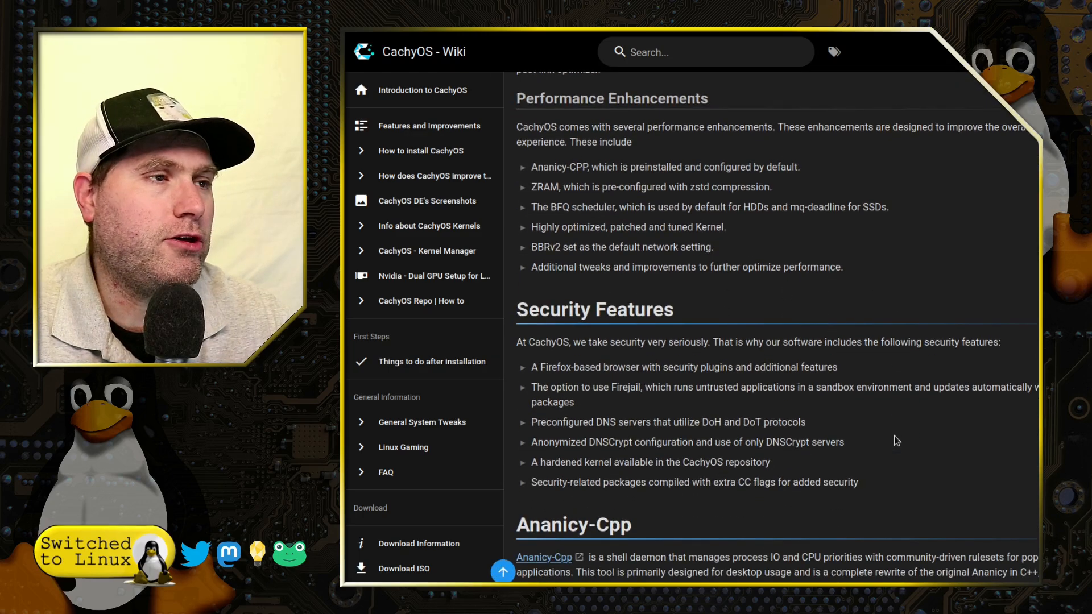
scroll(896, 441, down, 2)
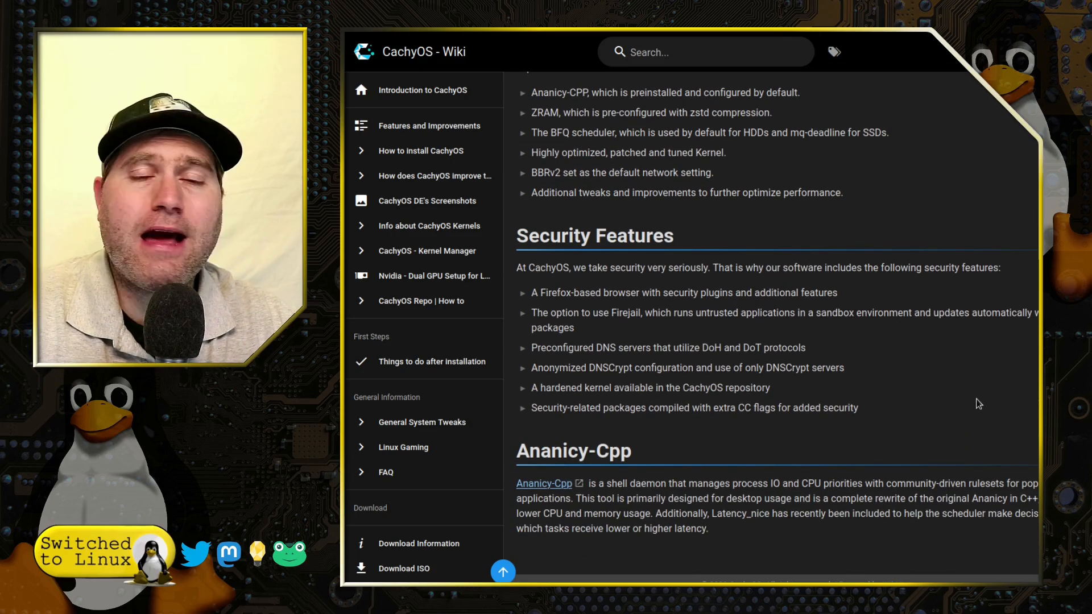
scroll(978, 403, up, 5)
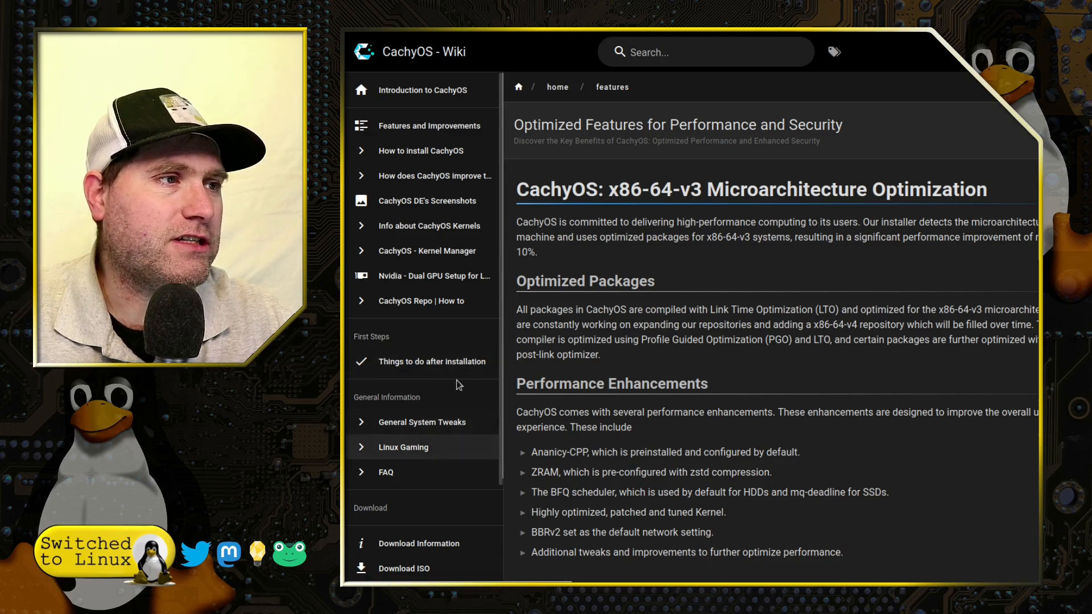
scroll(449, 449, down, 5)
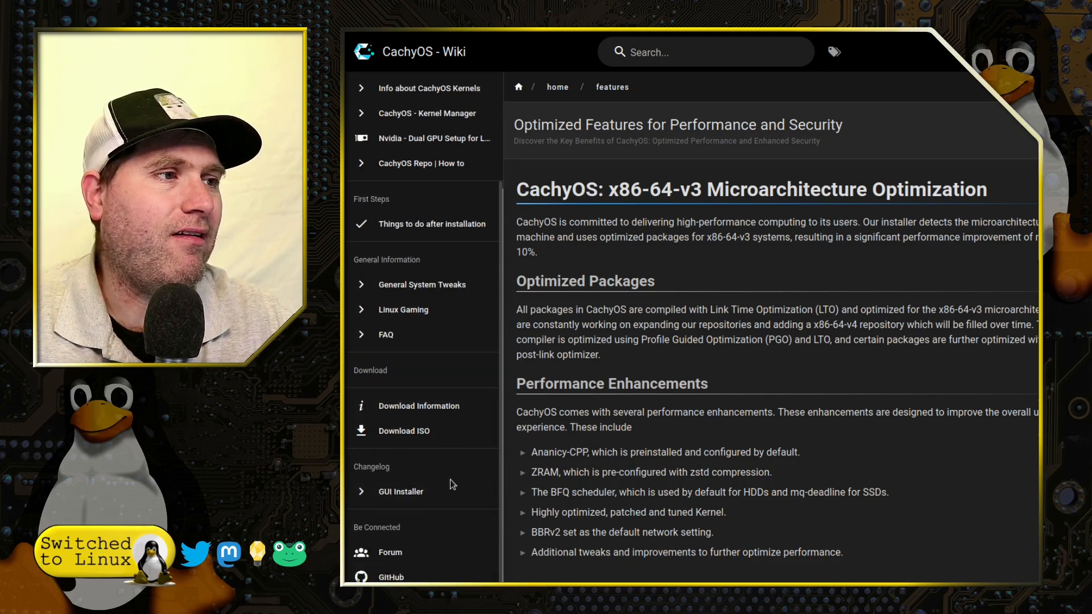
scroll(464, 472, up, 5)
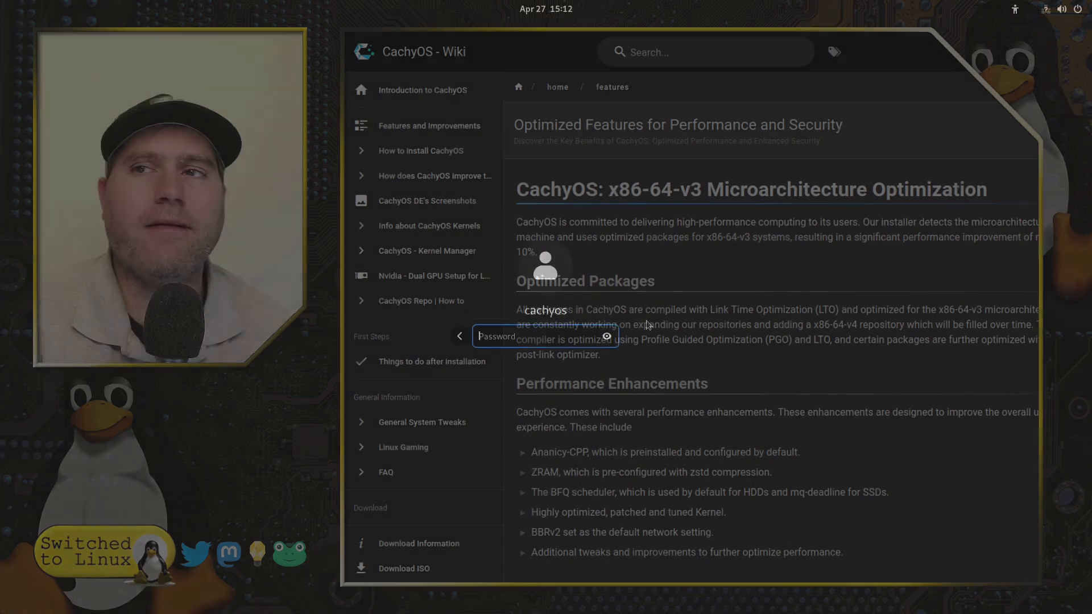
- Log in to the cachyos account by entering its password on the lock screen
text(•••)
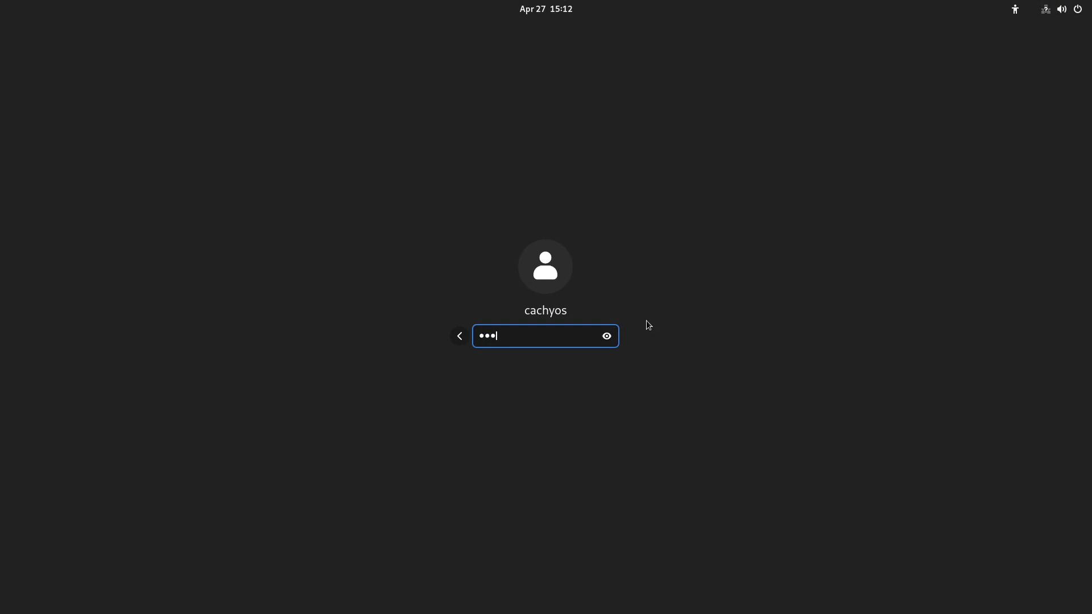
text(••••••)
key(Return)
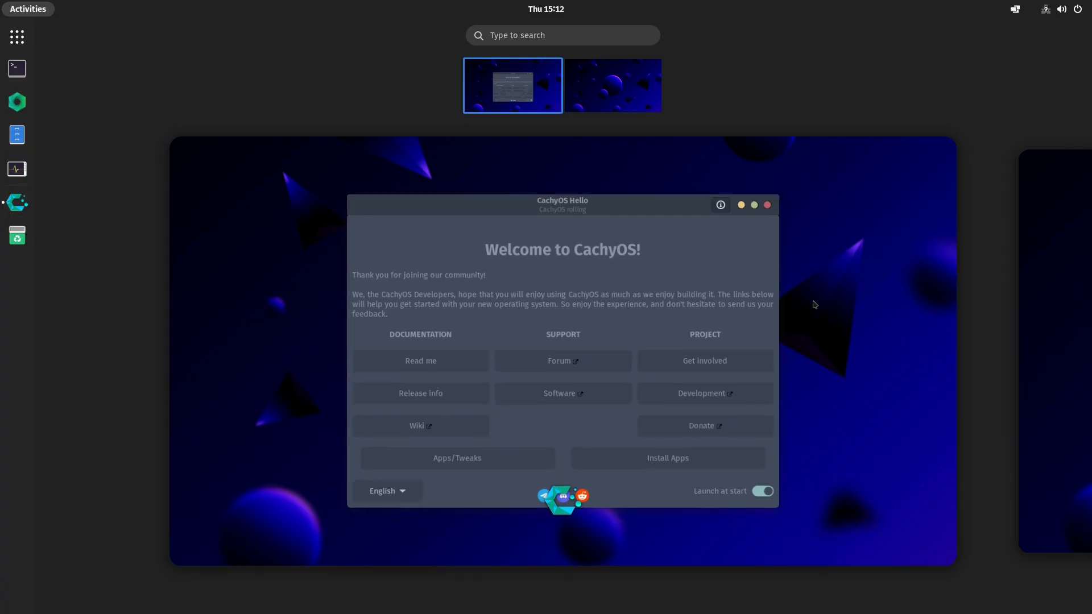
click(814, 304)
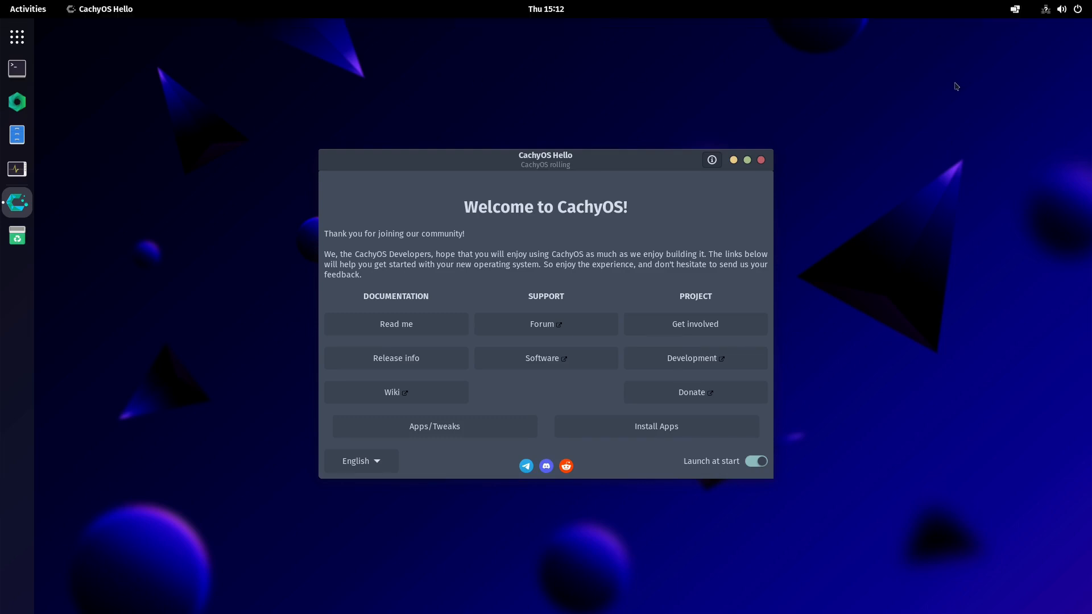
click(1045, 10)
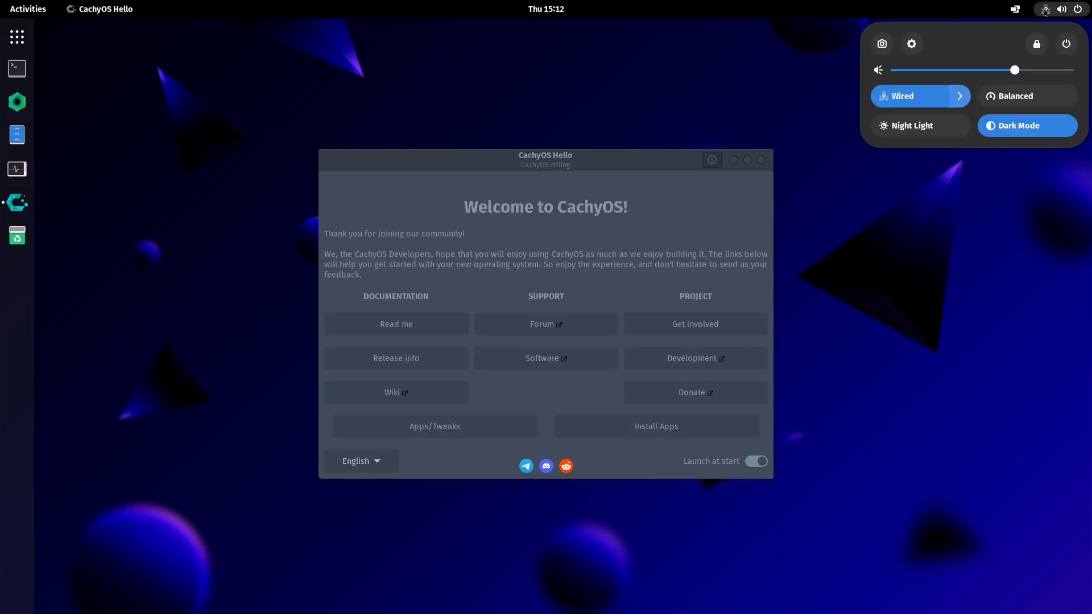
click(1023, 267)
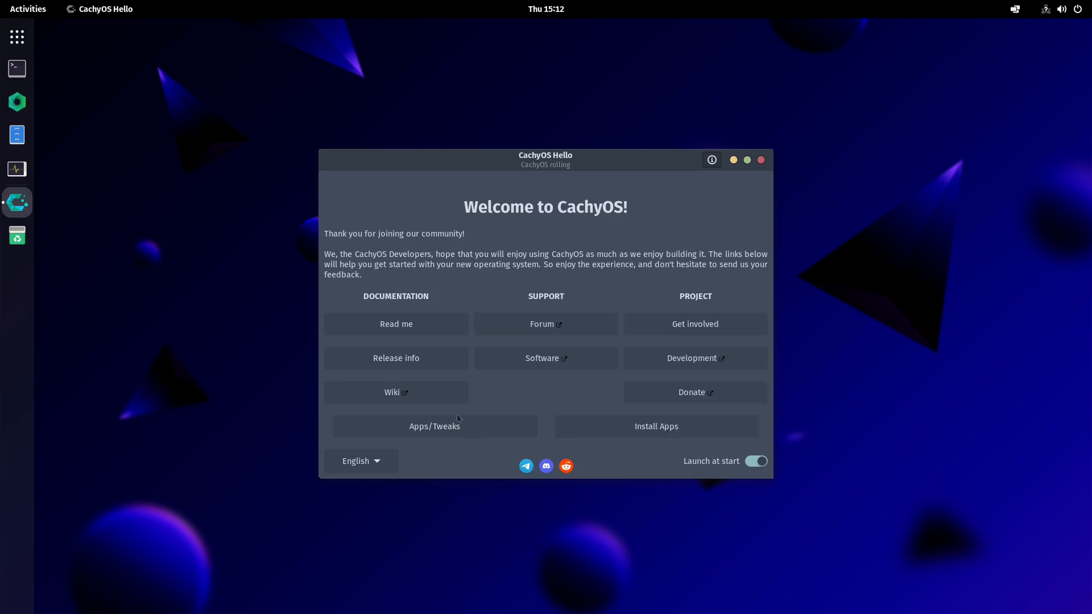
- Open the CachyOS Kernel Manager from the Apps/Tweaks page, dismiss its error and close it
click(452, 436)
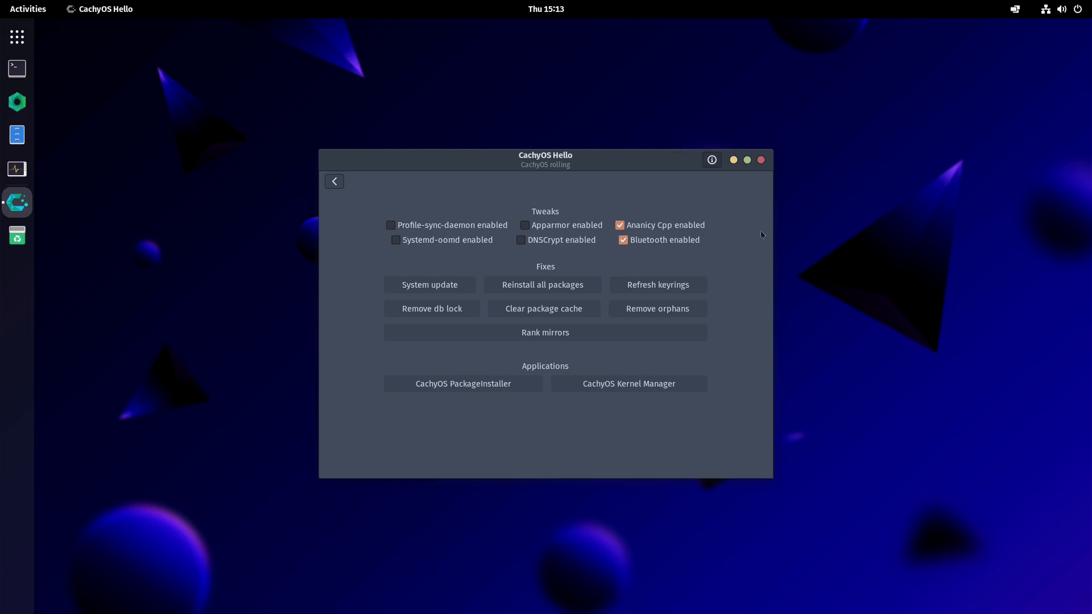
drag(307, 112, 644, 222)
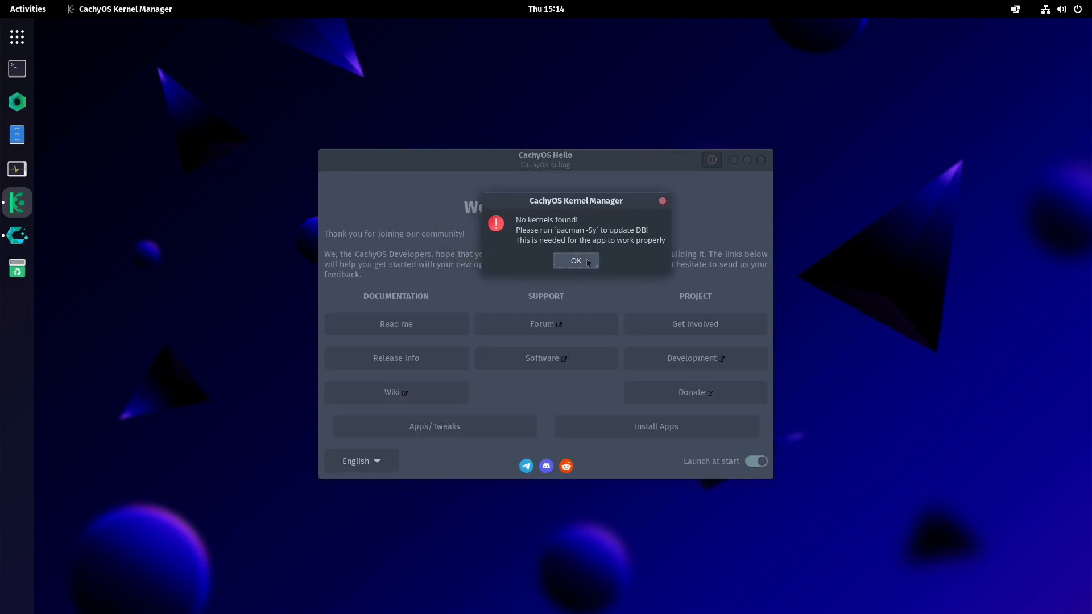
click(663, 201)
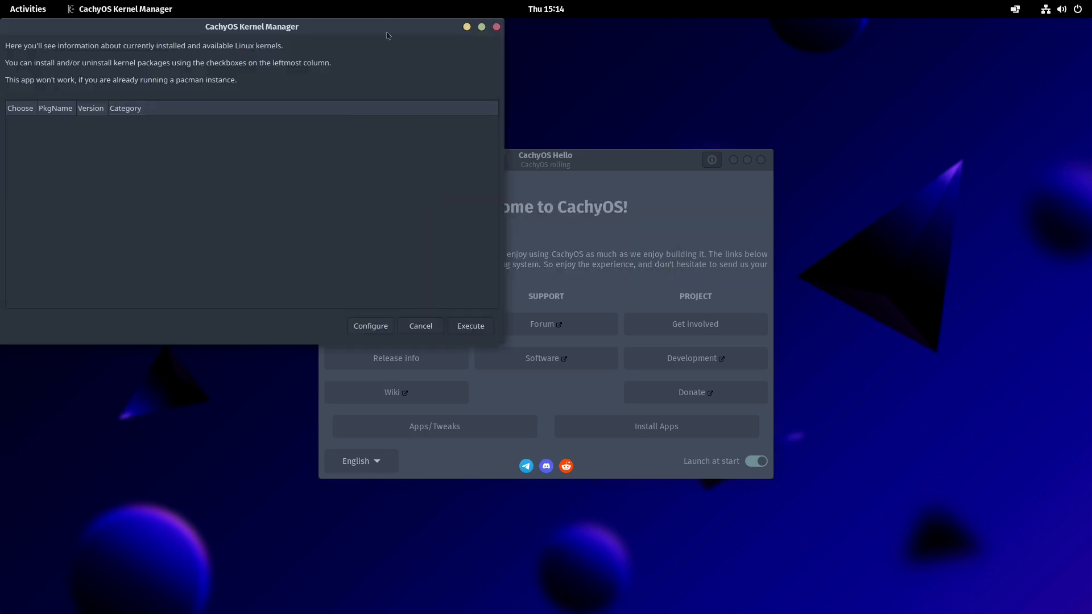
mouse_move(475, 19)
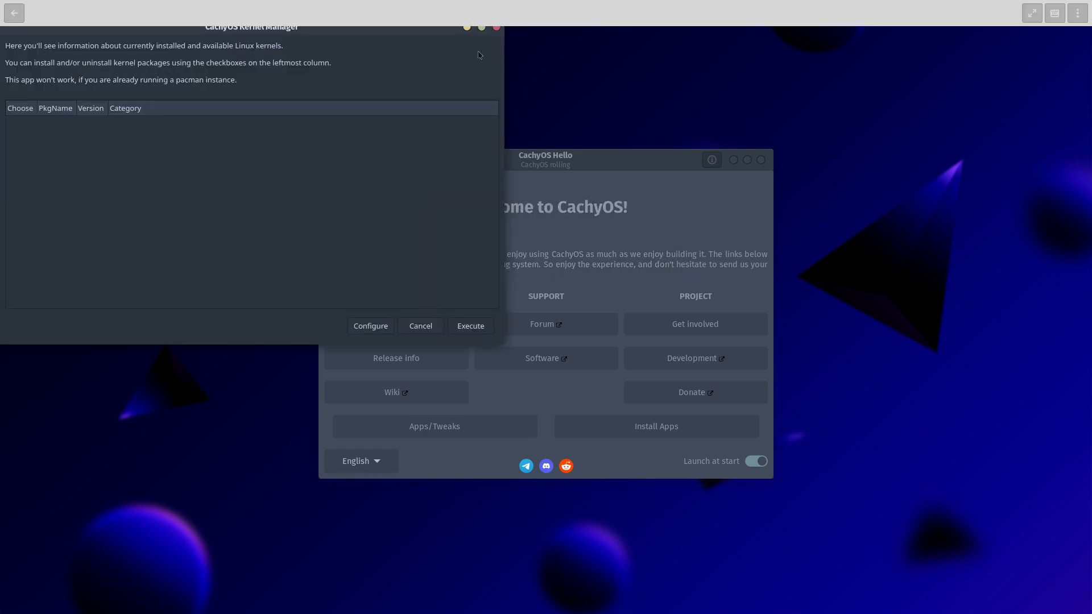
click(496, 28)
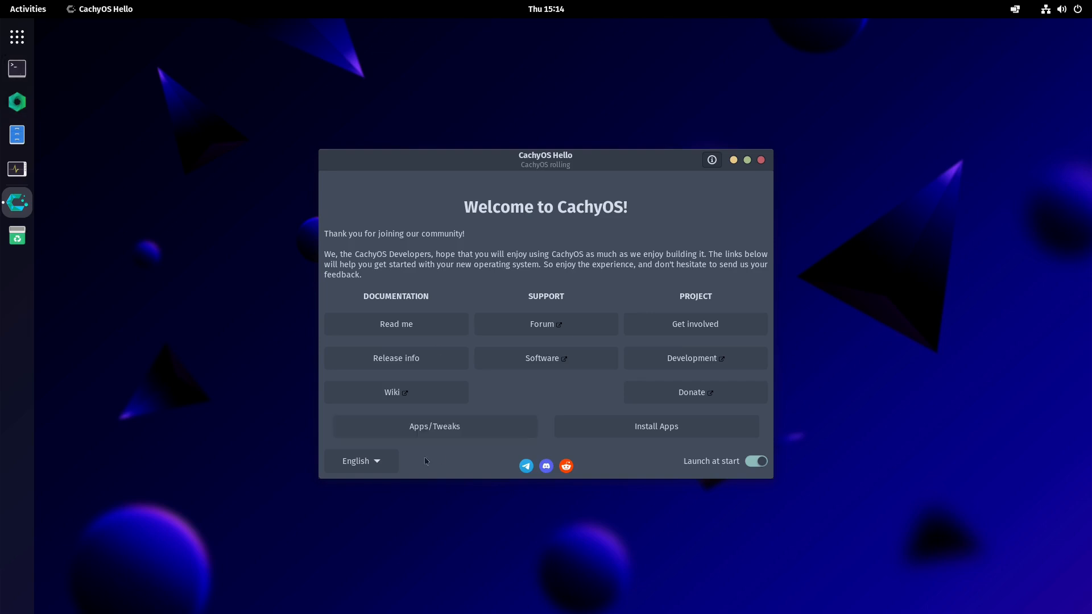
- Run a System update from the Apps/Tweaks page and confirm the sudo prompt in the terminal
click(471, 436)
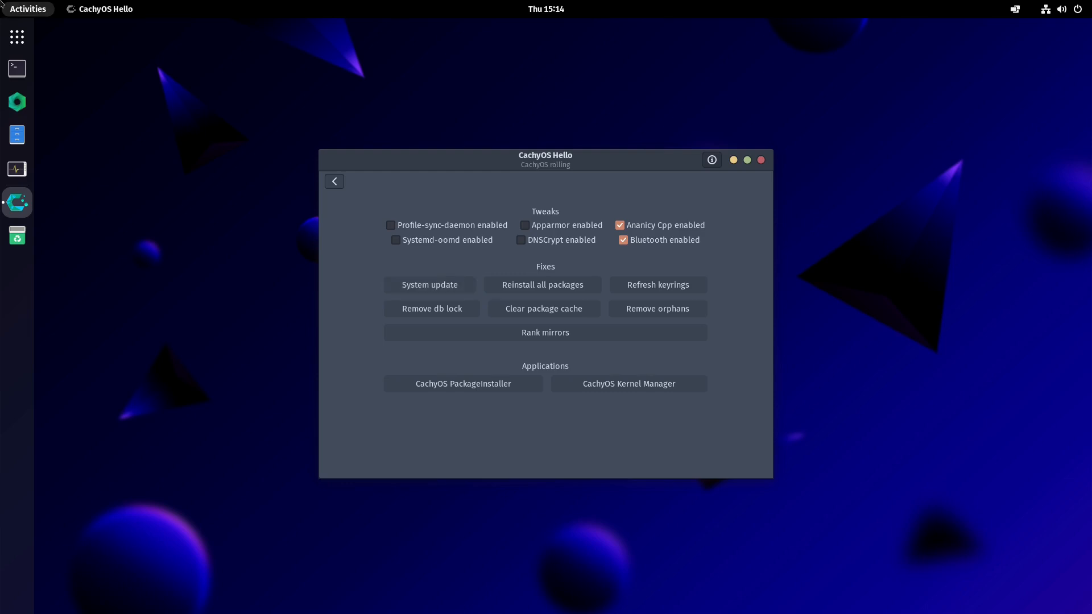
click(420, 284)
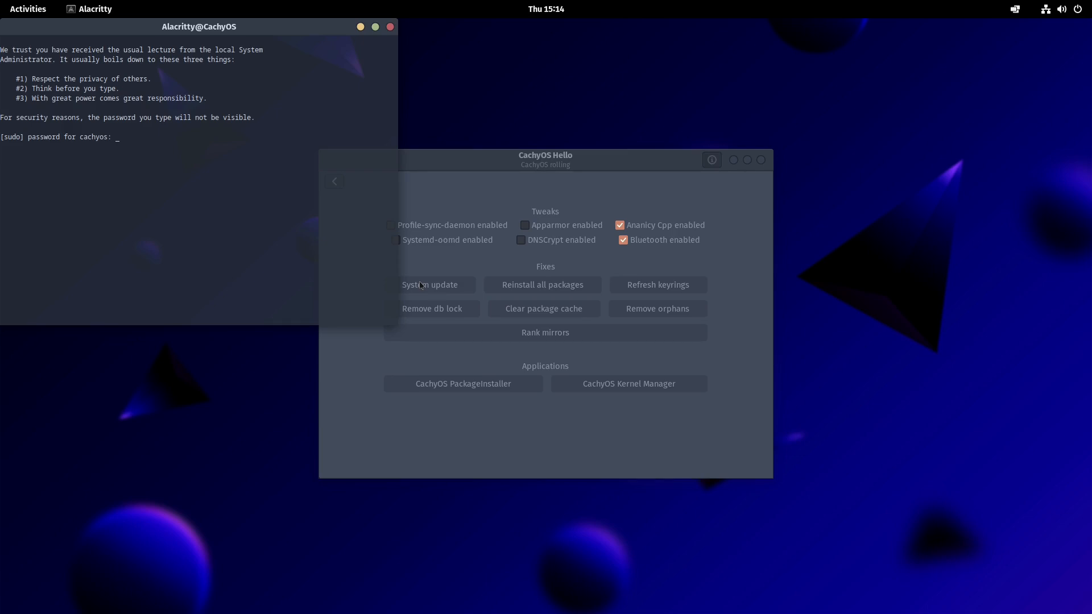
key(Return)
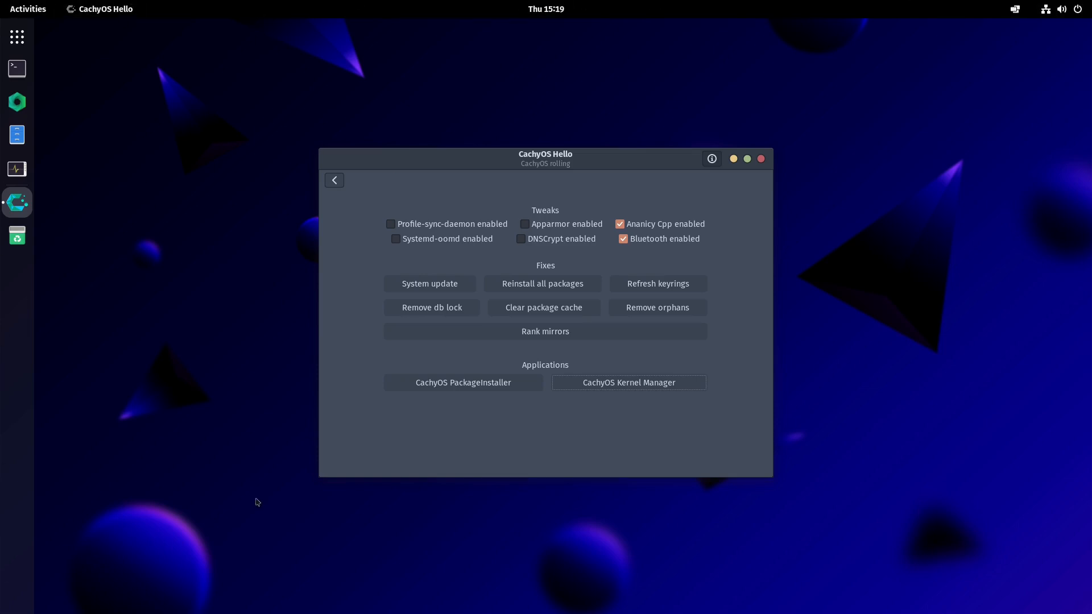
- Open the CachyOS Kernel Manager, browse the list of available kernels, and close it
click(618, 383)
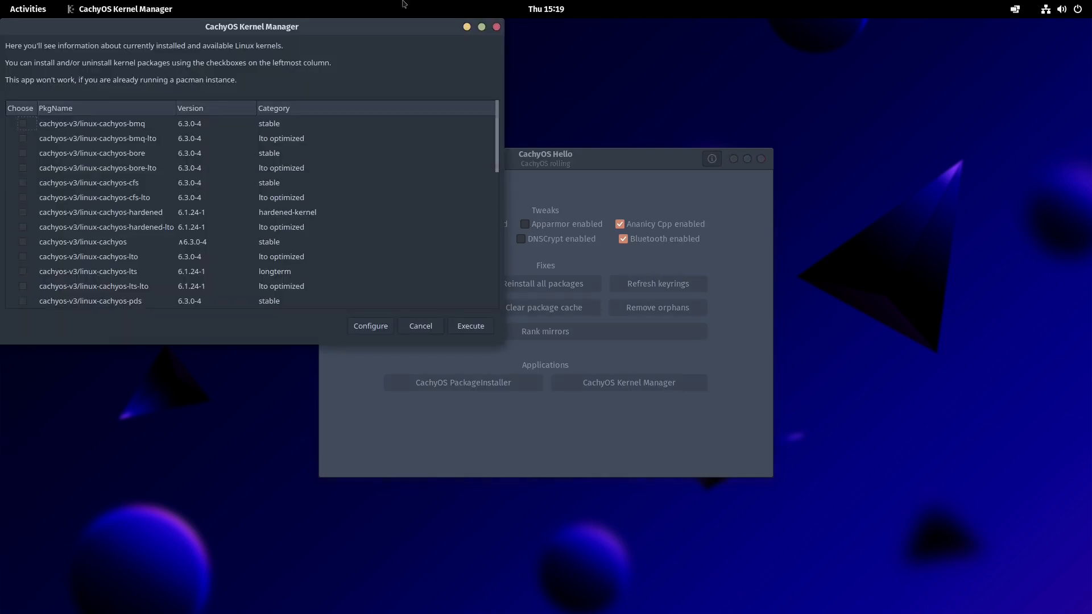
drag(350, 28, 748, 146)
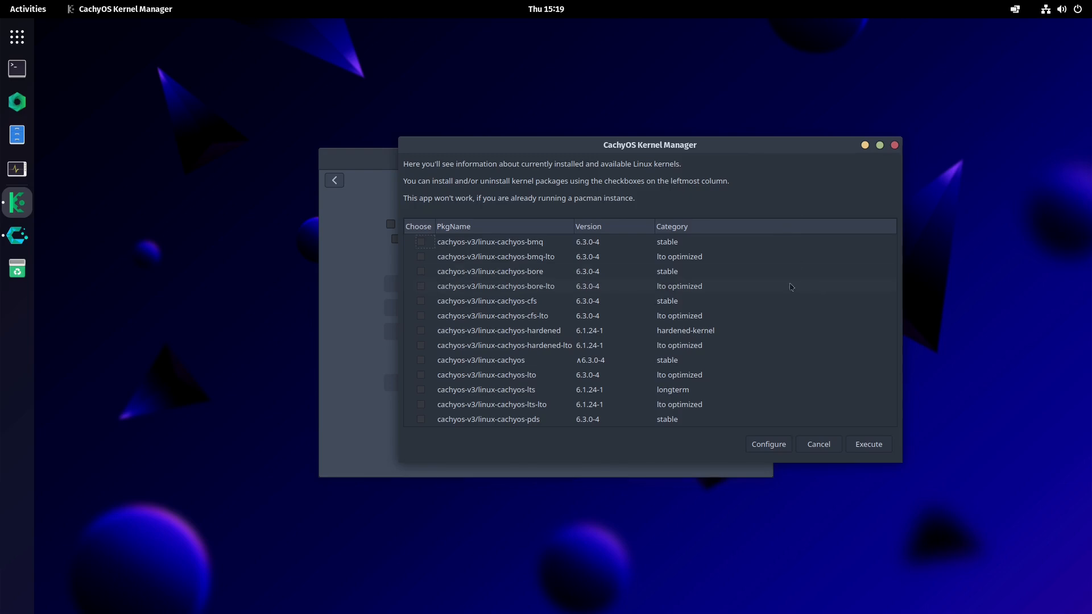
scroll(743, 291, down, 10)
scroll(739, 291, up, 2)
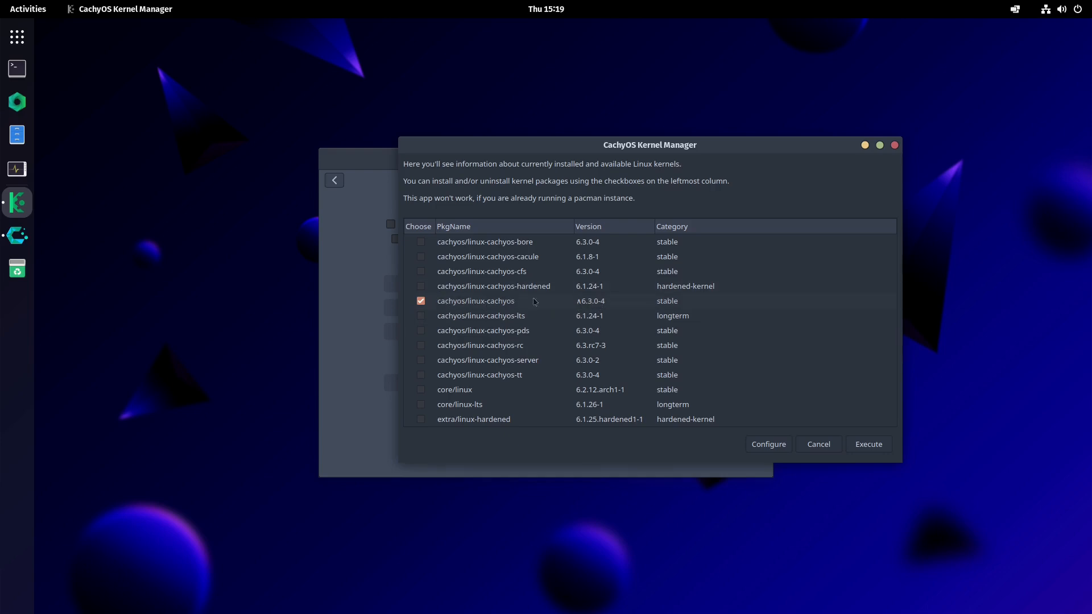
scroll(607, 253, down, 7)
scroll(636, 277, up, 6)
scroll(637, 278, up, 1)
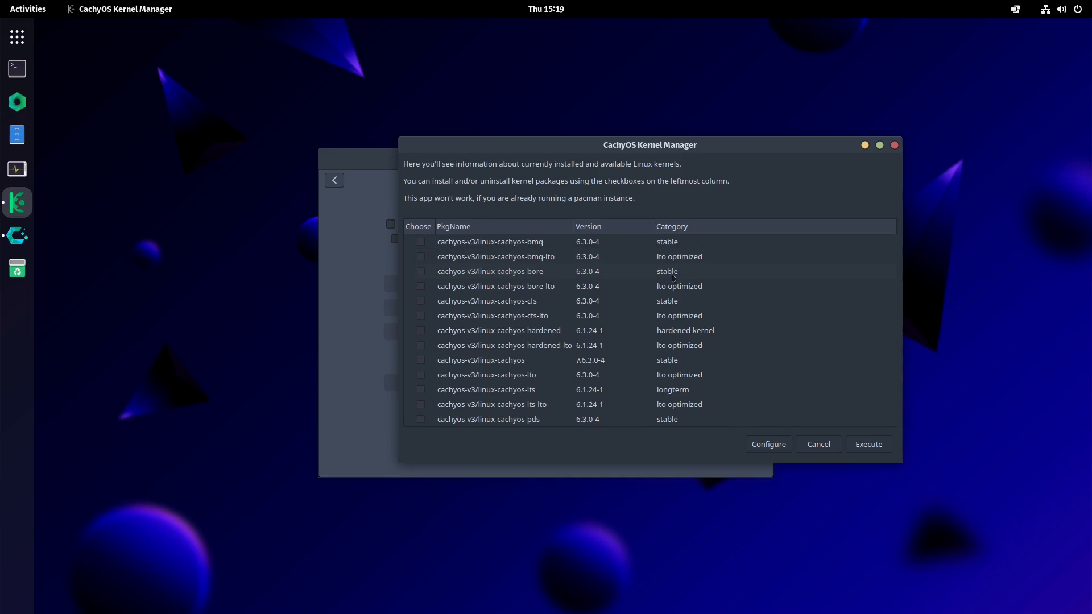
scroll(609, 284, down, 7)
scroll(548, 287, down, 1)
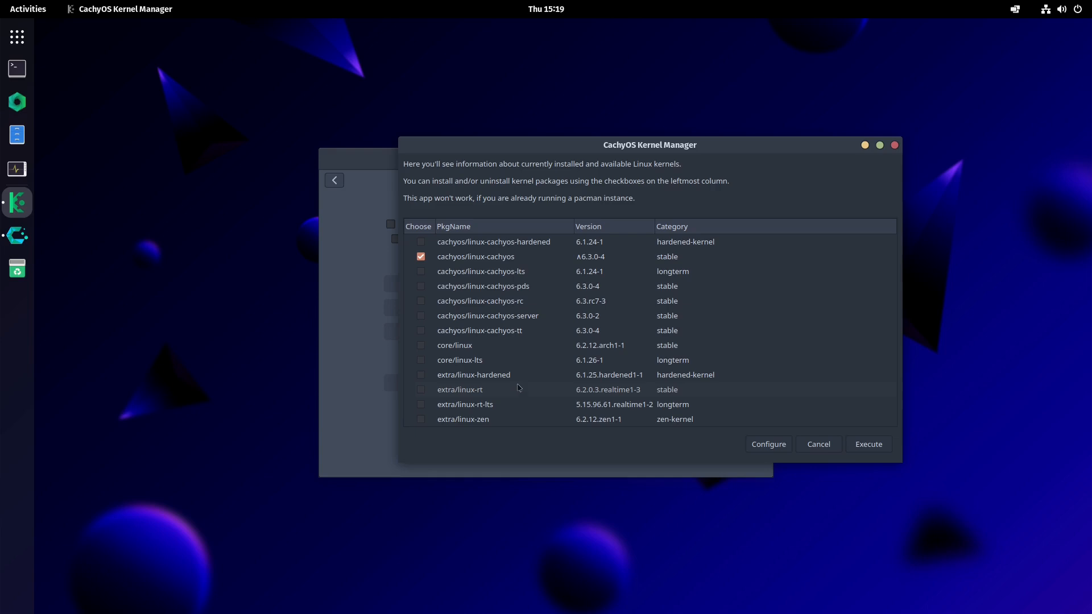
scroll(597, 336, up, 3)
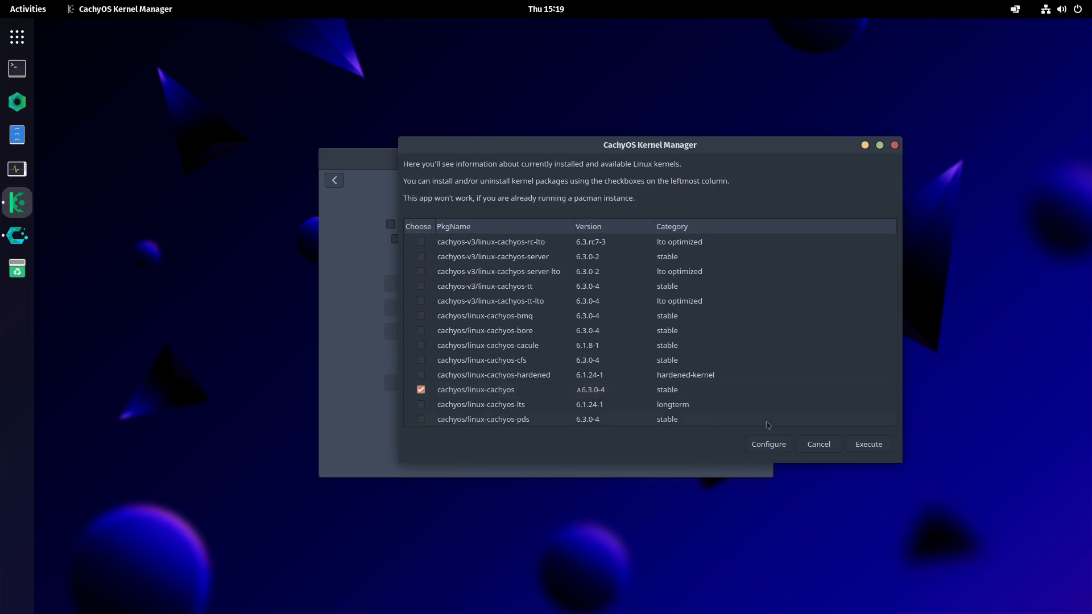
scroll(733, 336, up, 5)
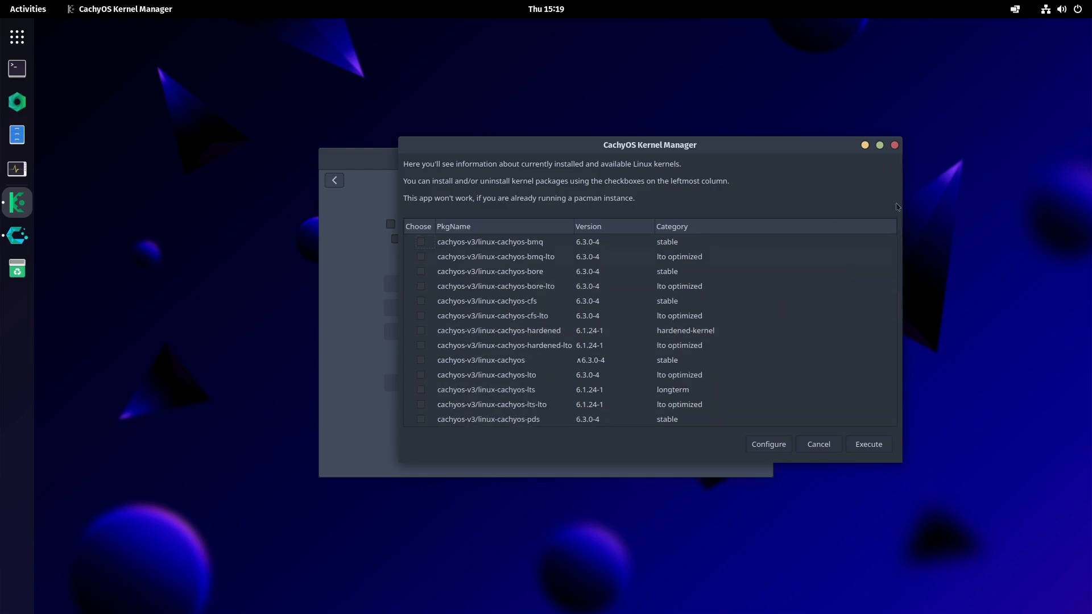
click(894, 146)
- Launch the CachyOS PackageInstaller and authenticate by entering the account password
click(494, 382)
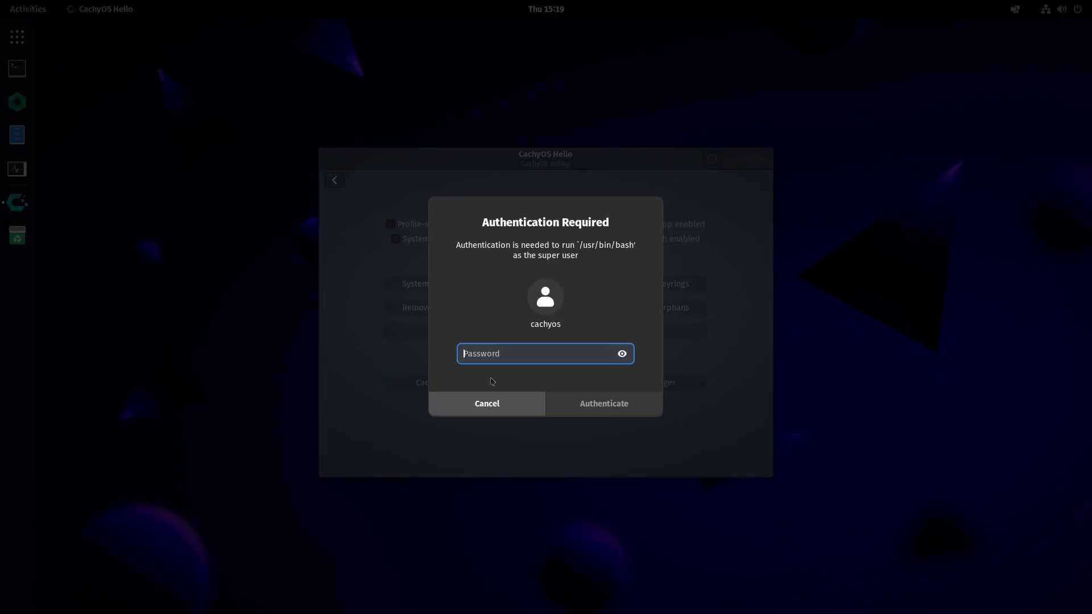
text(•)
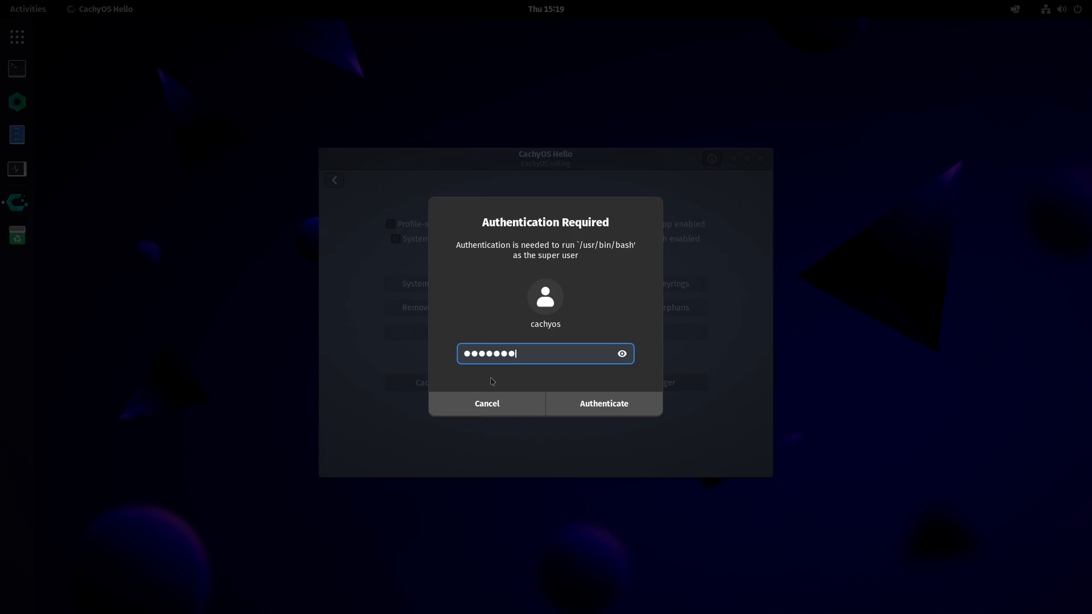
click(638, 402)
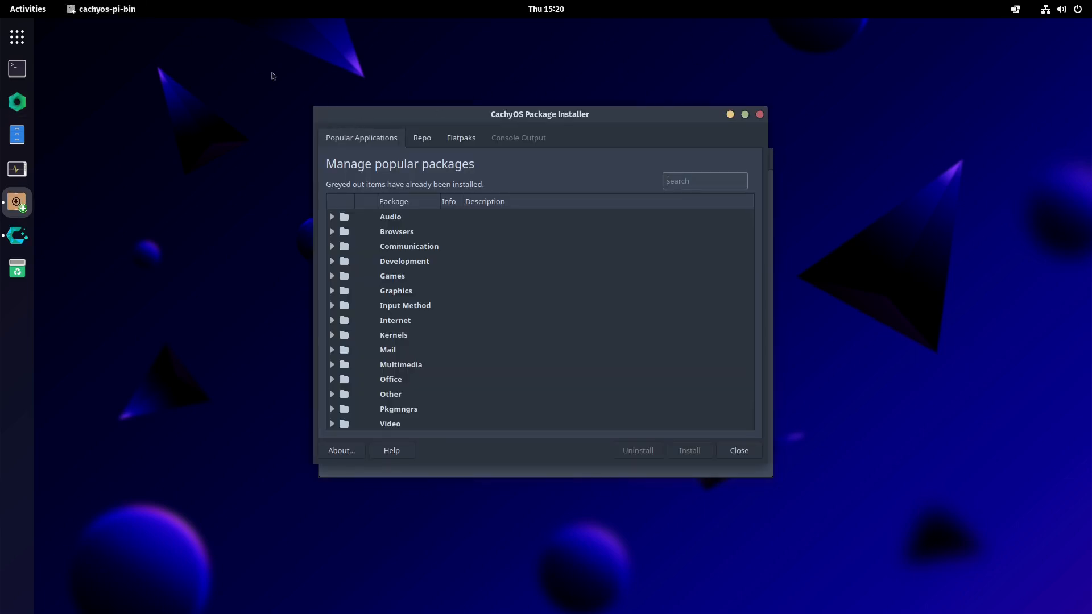
- Browse the Audio category of popular applications in the Package Installer
drag(368, 116, 439, 124)
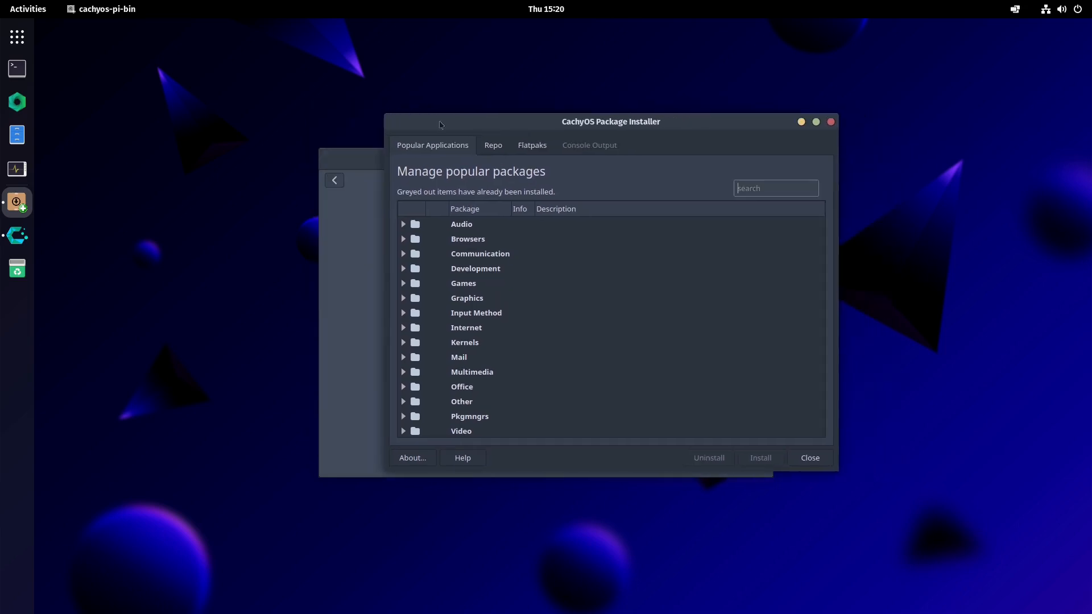
click(403, 225)
drag(560, 127, 533, 135)
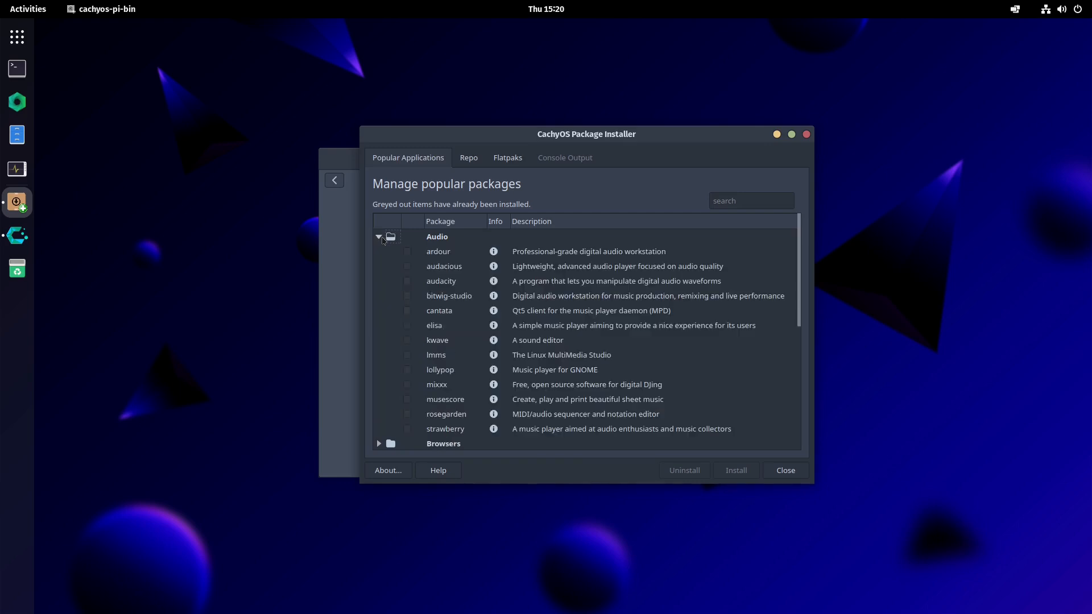
scroll(432, 305, down, 2)
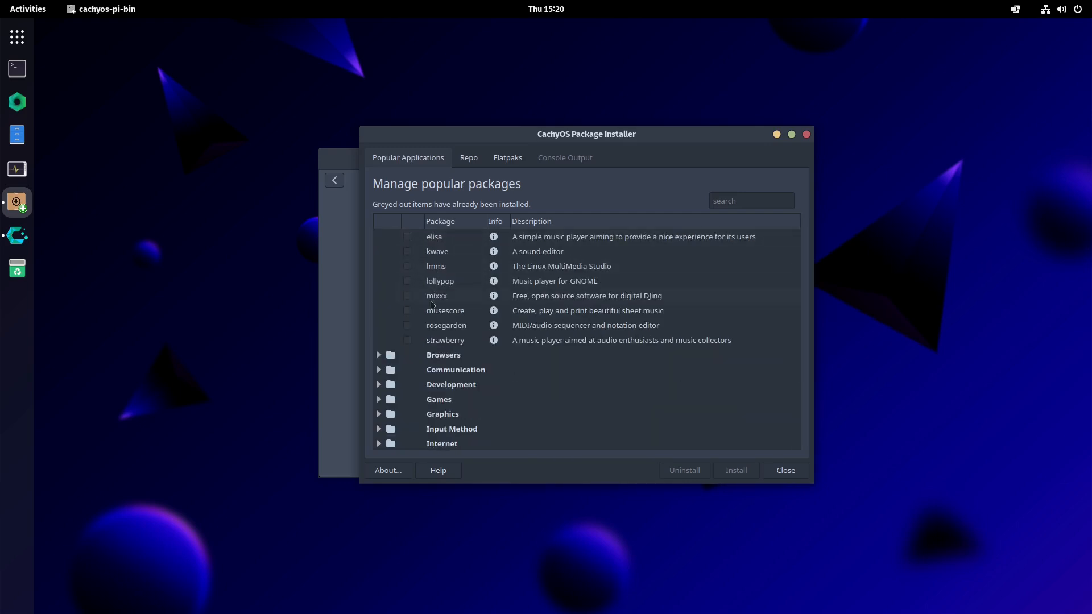
scroll(432, 305, down, 1)
scroll(411, 274, up, 3)
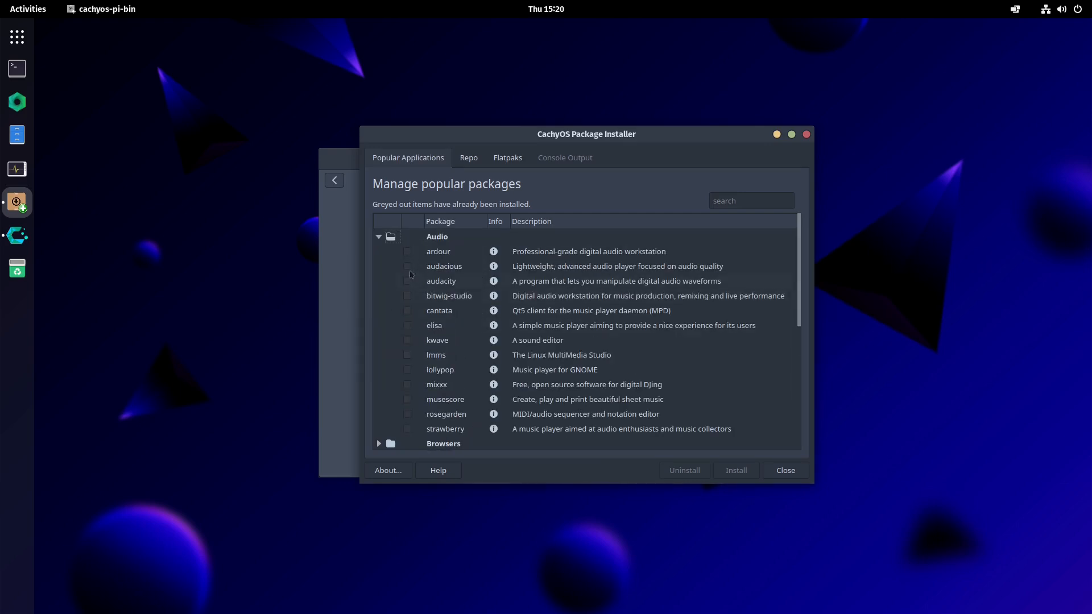
- Browse the Browsers, Communication, Kernels and Mail categories of popular applications
click(378, 237)
click(378, 251)
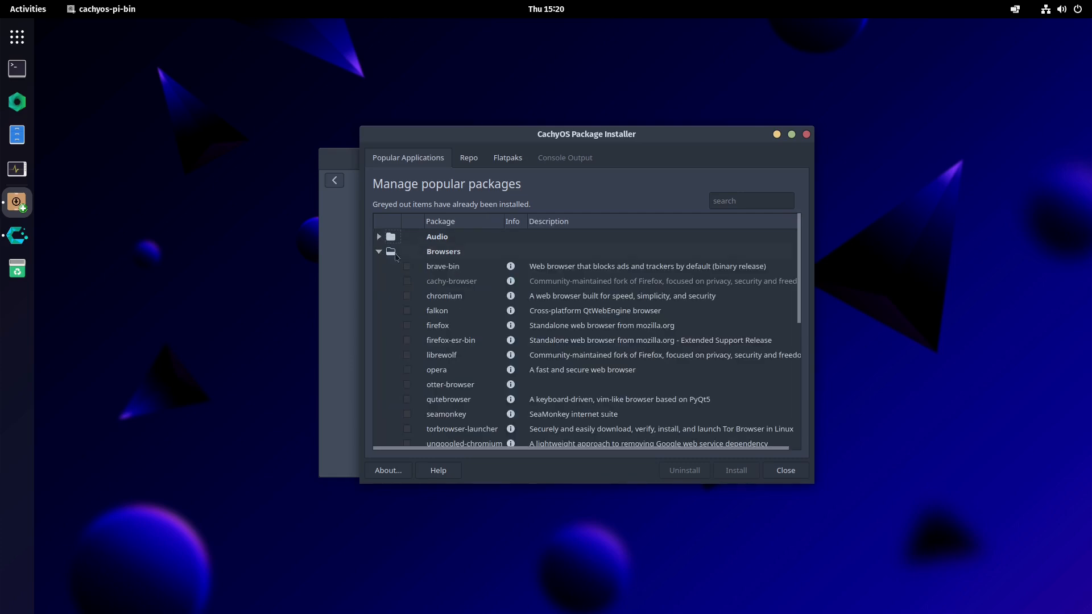
scroll(396, 257, down, 2)
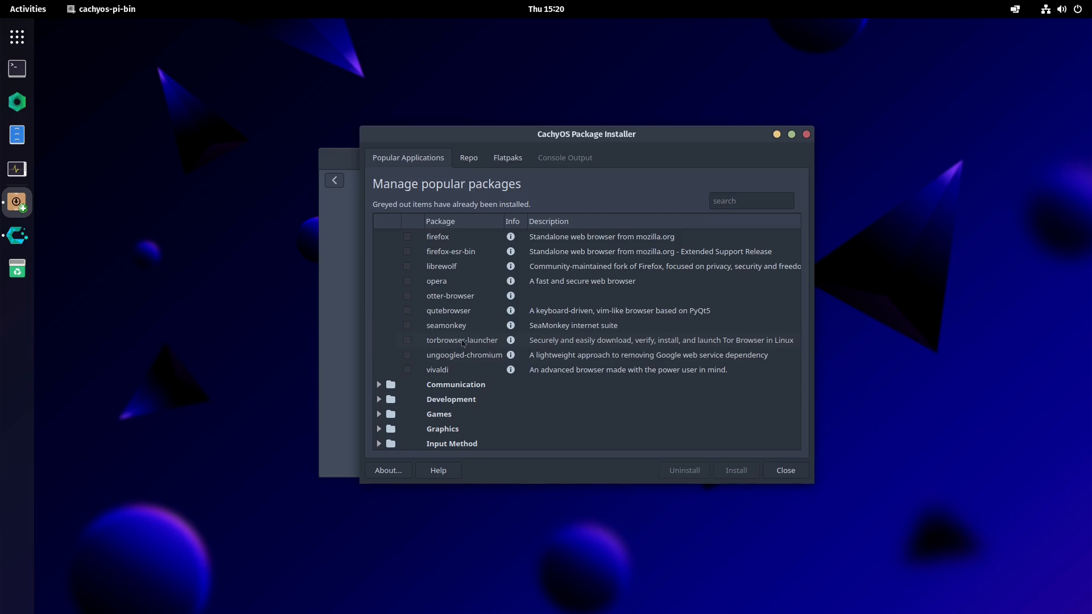
scroll(462, 340, up, 2)
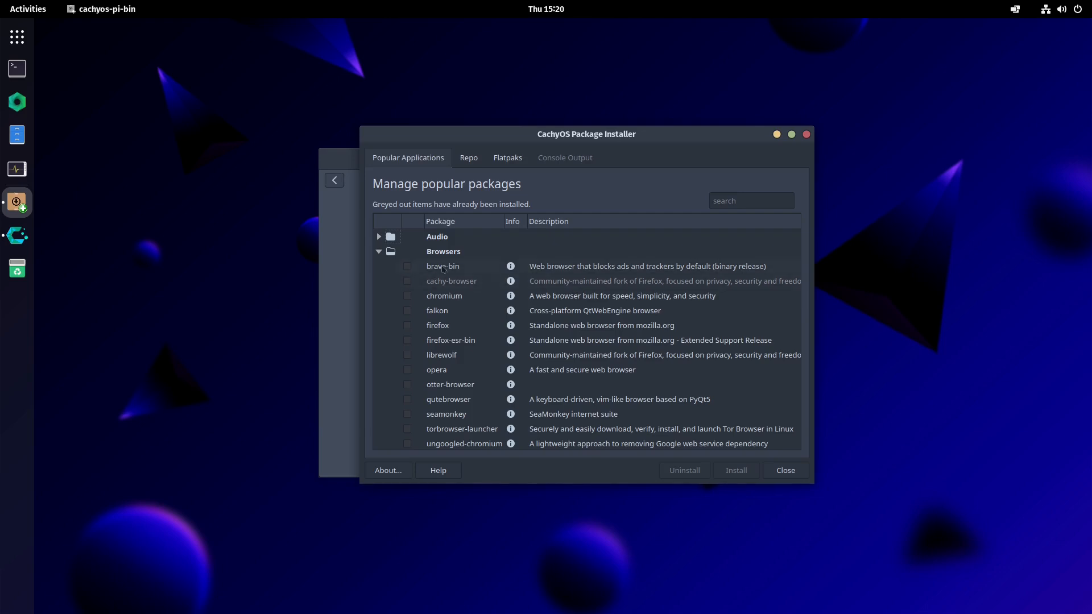
click(379, 252)
click(379, 266)
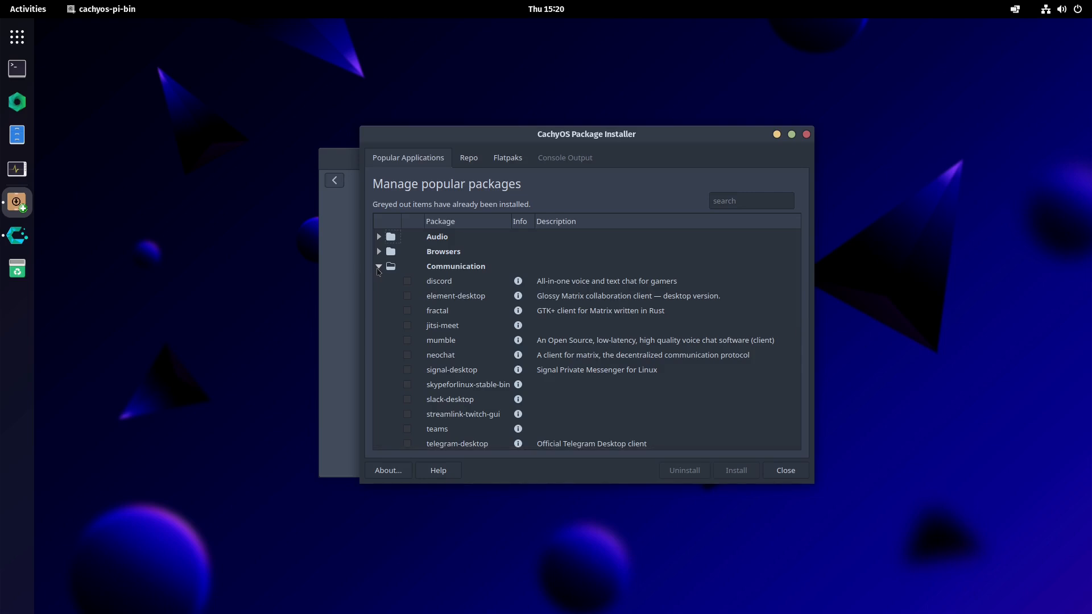
click(379, 266)
scroll(376, 313, down, 1)
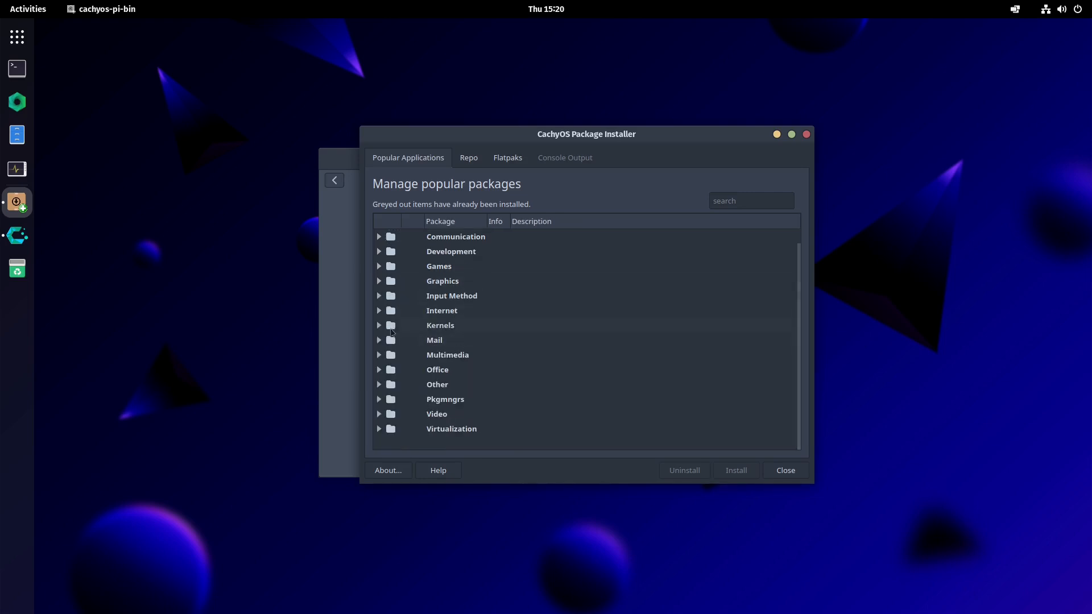
click(378, 325)
click(378, 325)
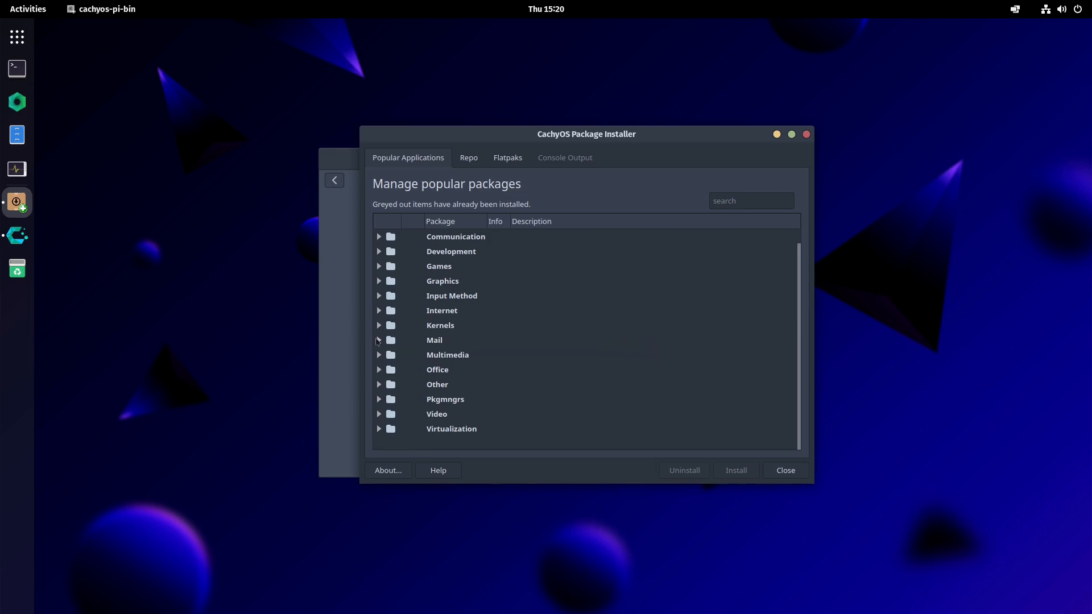
click(378, 340)
scroll(390, 360, down, 3)
scroll(390, 360, up, 4)
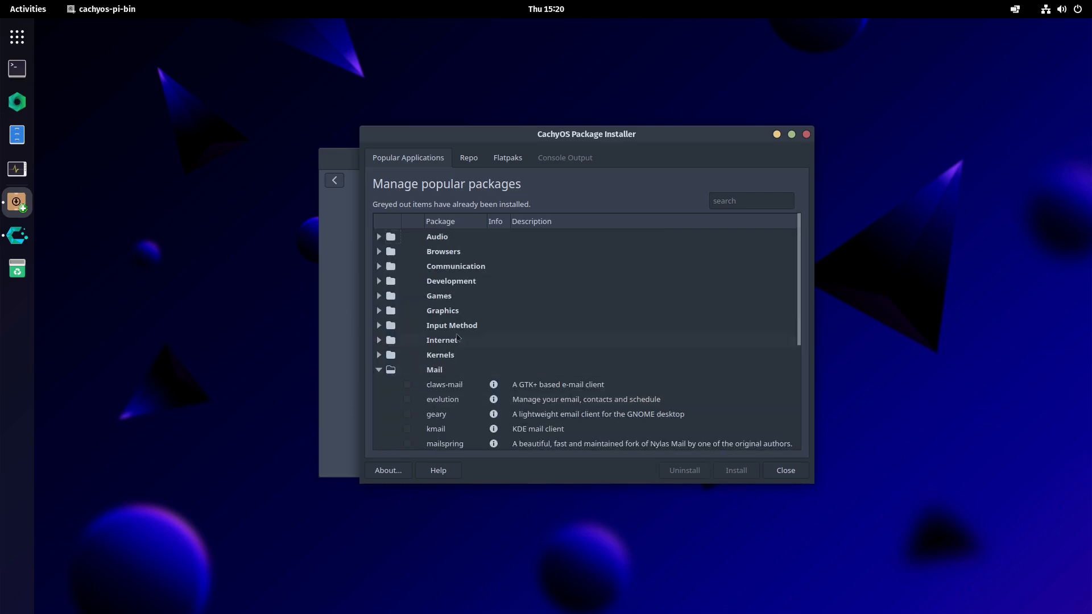
click(386, 366)
- Browse the package list in the Repo section
click(468, 158)
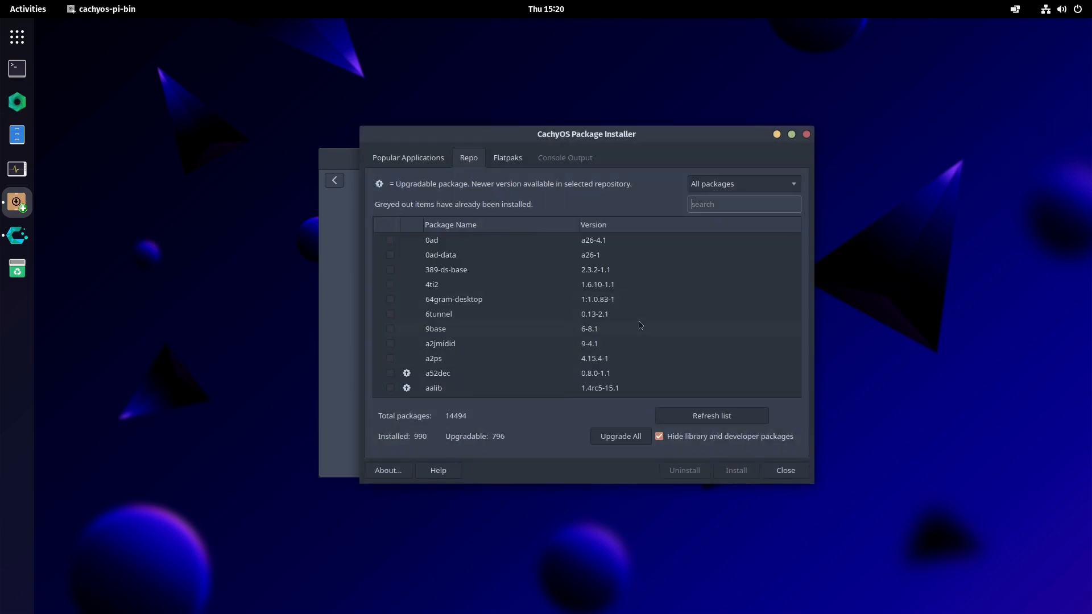
scroll(640, 325, down, 20)
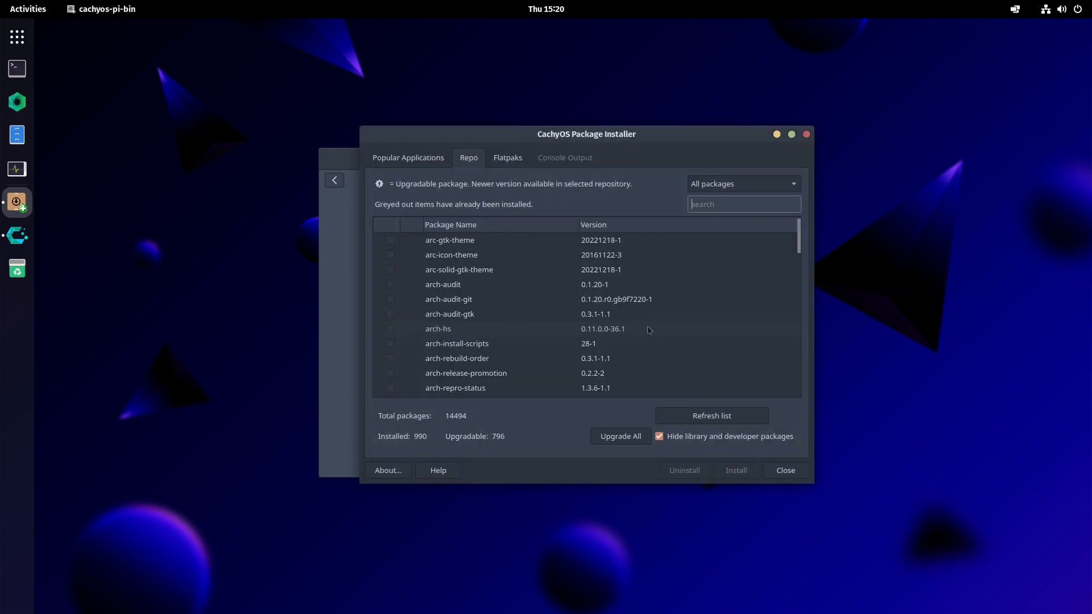
scroll(648, 329, down, 20)
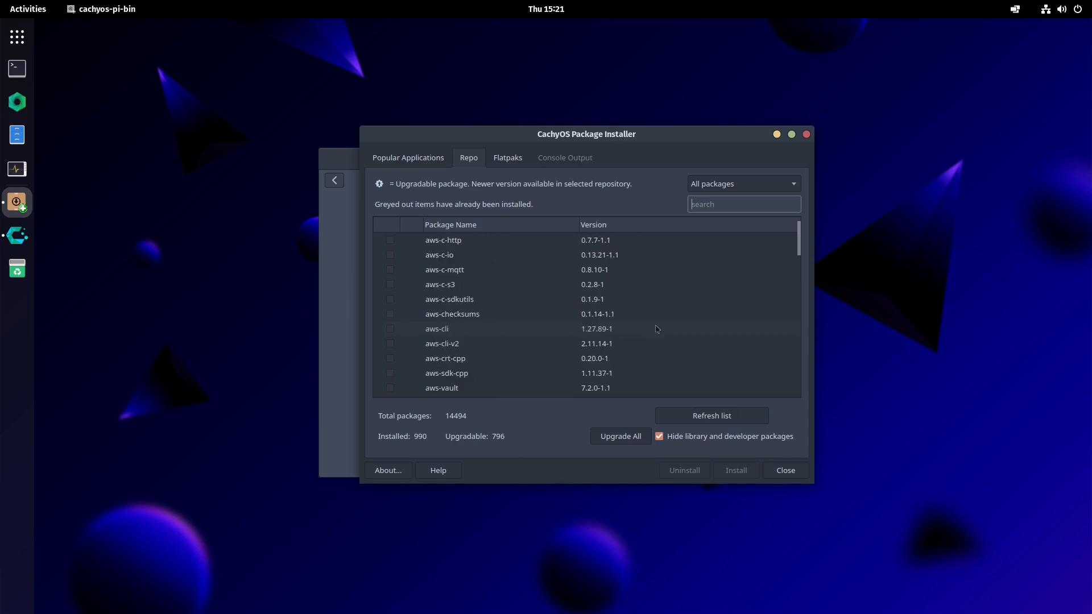
scroll(657, 329, up, 20)
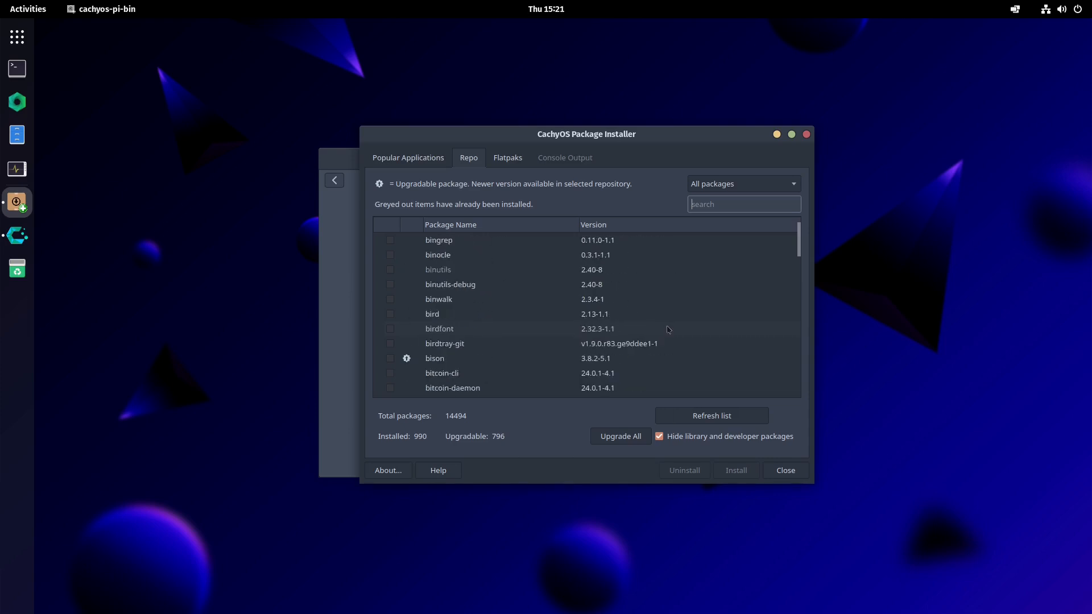
- Try to install Flatpak from the Flatpaks section, answering the installer's prompts with y and n
click(507, 159)
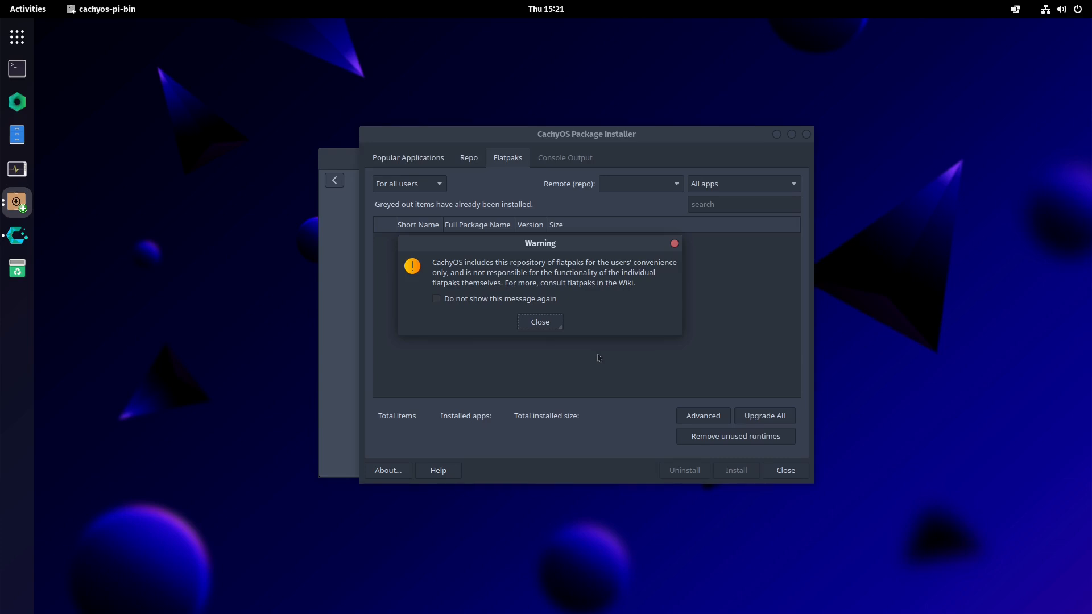
click(555, 324)
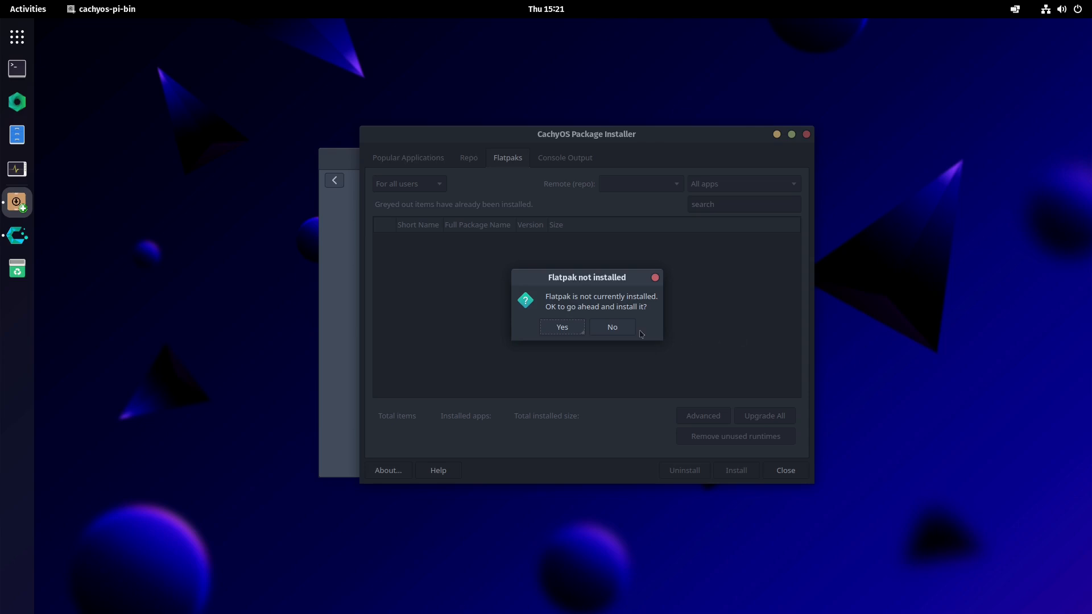
click(571, 327)
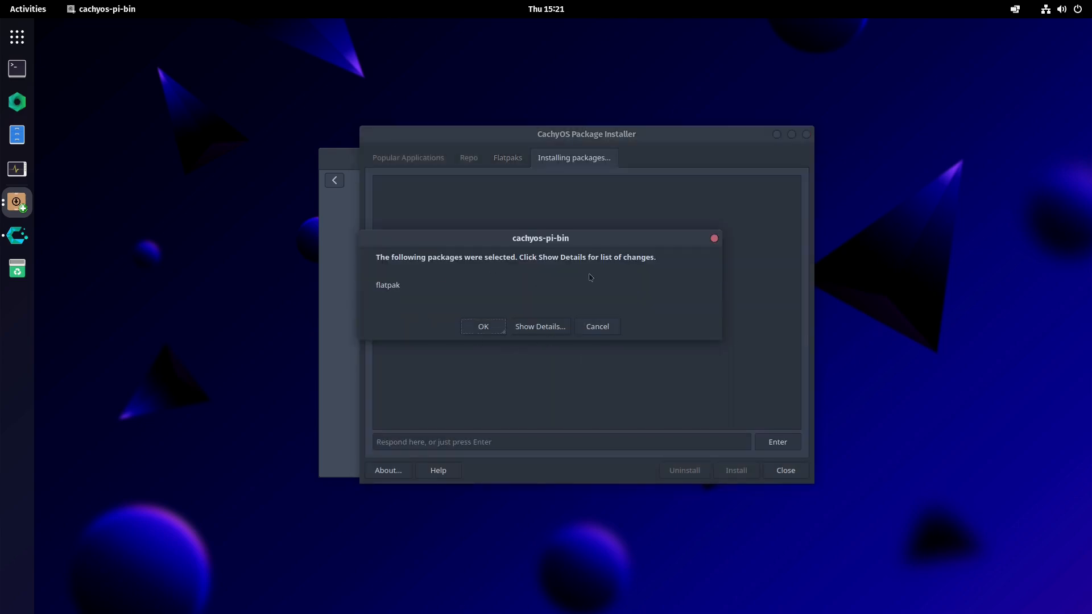
click(482, 333)
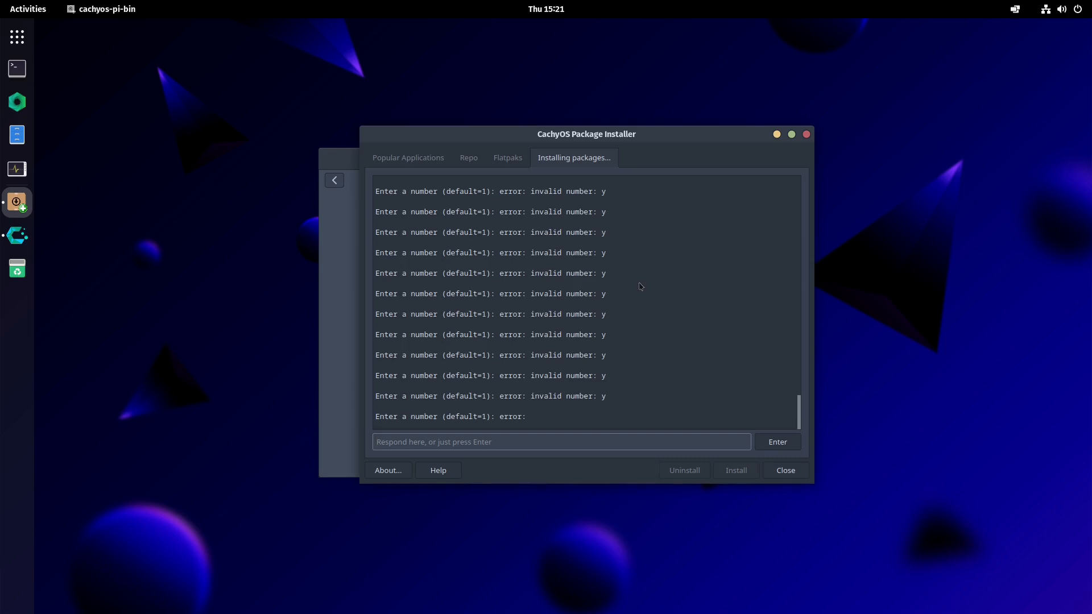
text(y)
key(Return)
text(n)
key(Return)
- Close the Package Installer and confirm quitting despite the running process
click(785, 470)
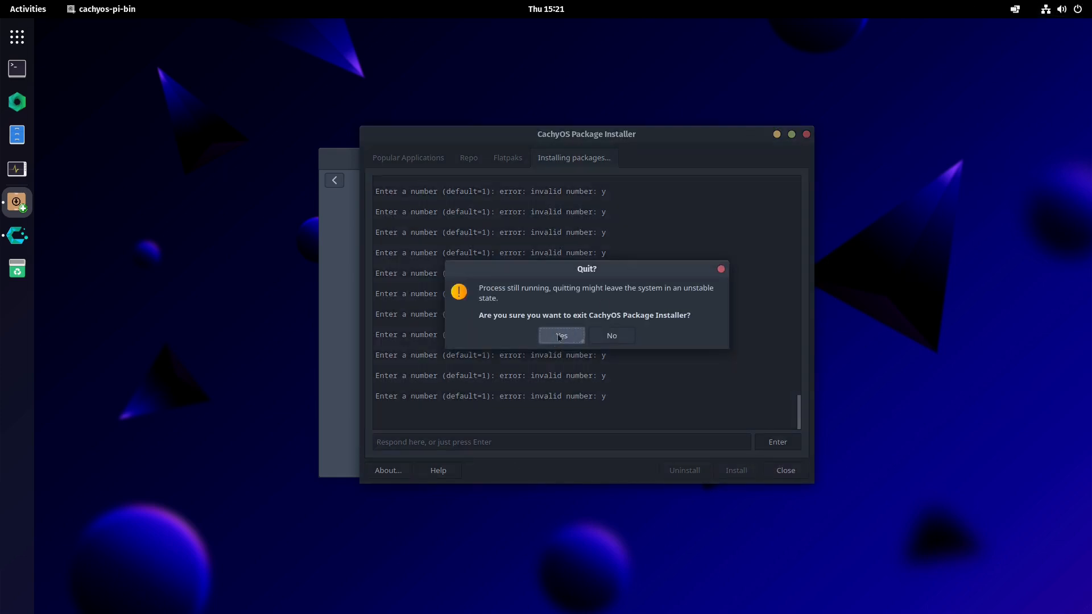
click(560, 335)
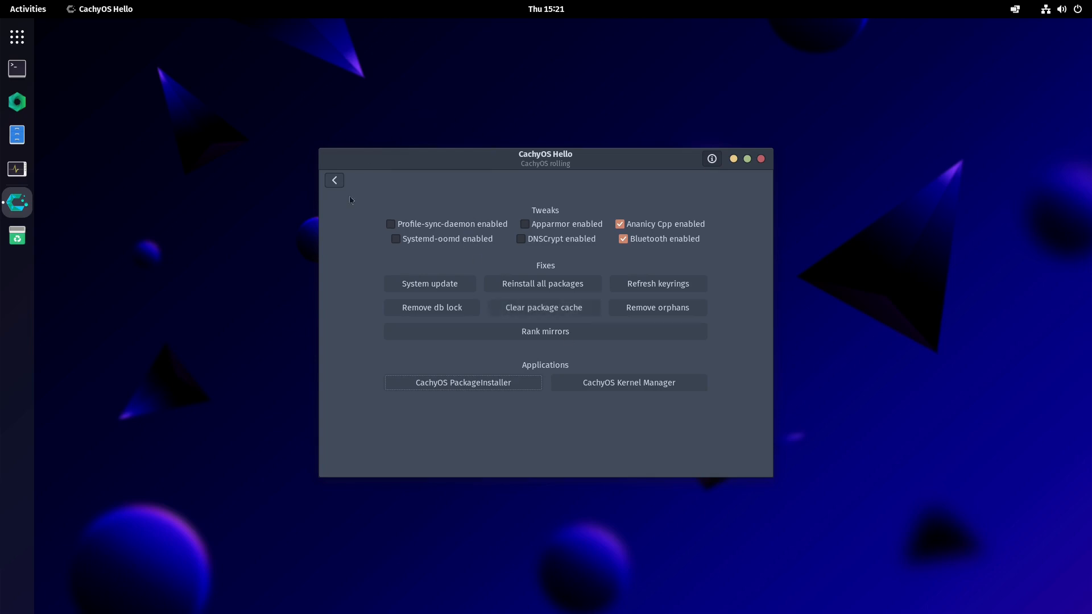
- Return to the welcome page, open Install Apps, and expand then collapse the Browsers category
click(497, 389)
click(341, 182)
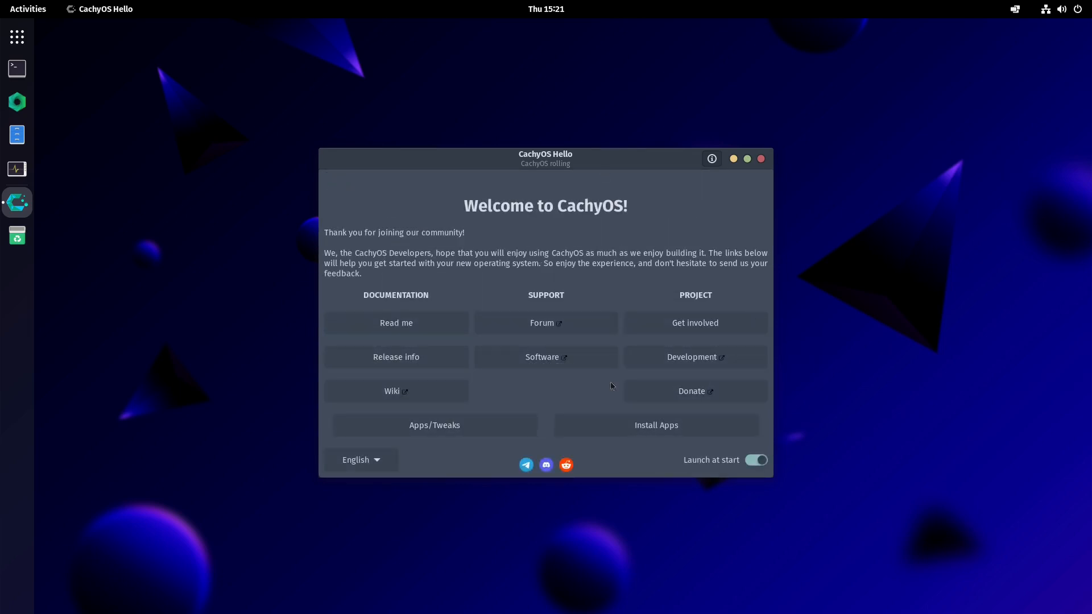
click(685, 432)
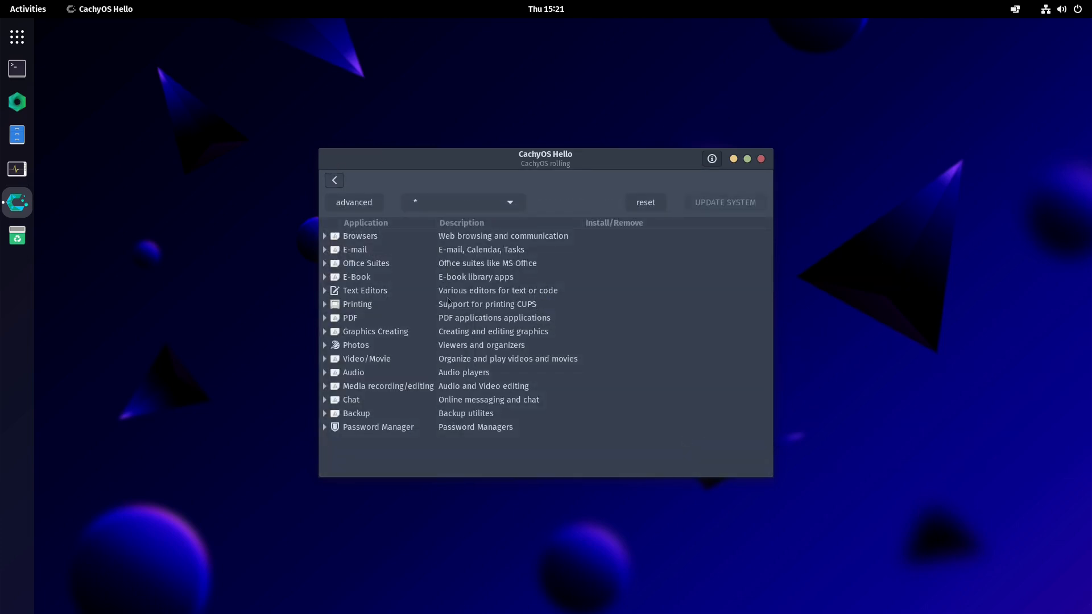
click(325, 236)
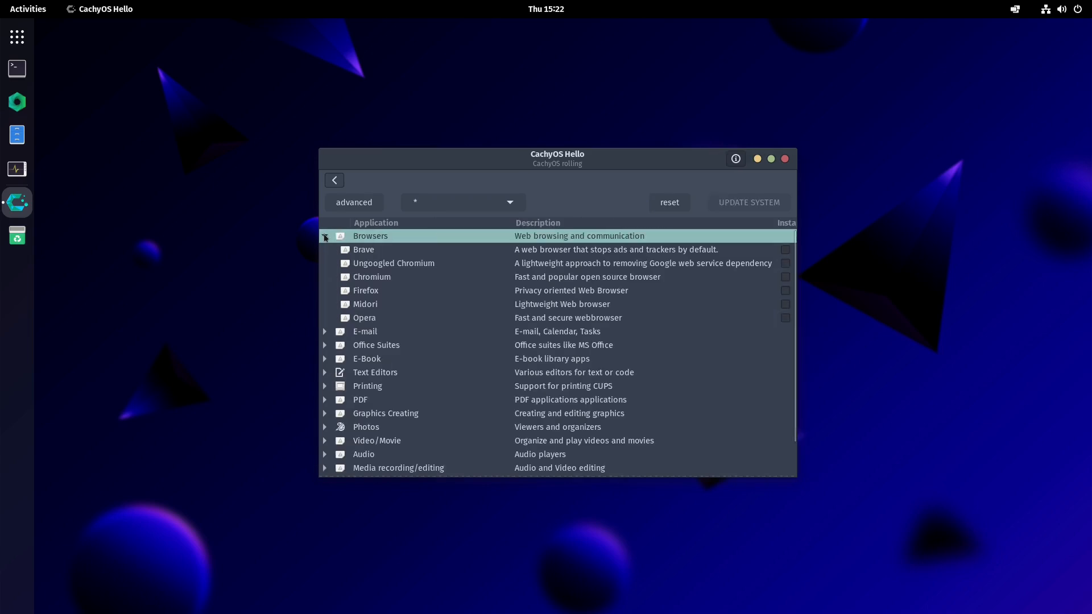
click(324, 236)
- Try to launch the CachyOS PackageInstaller from Apps/Tweaks, entering the account password and dismissing the lock error
click(334, 180)
click(468, 413)
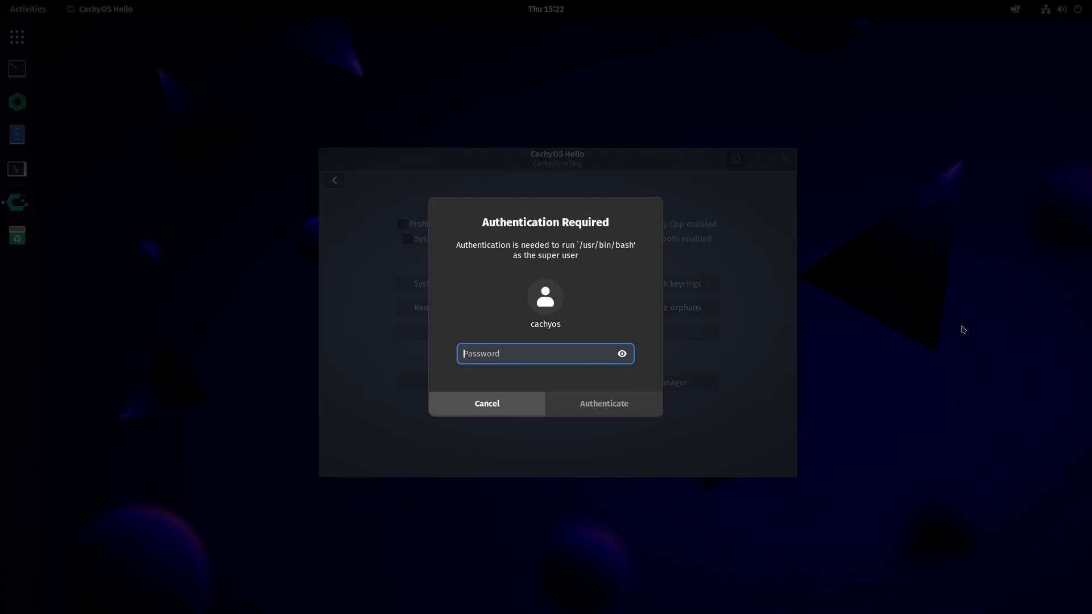
text(••)
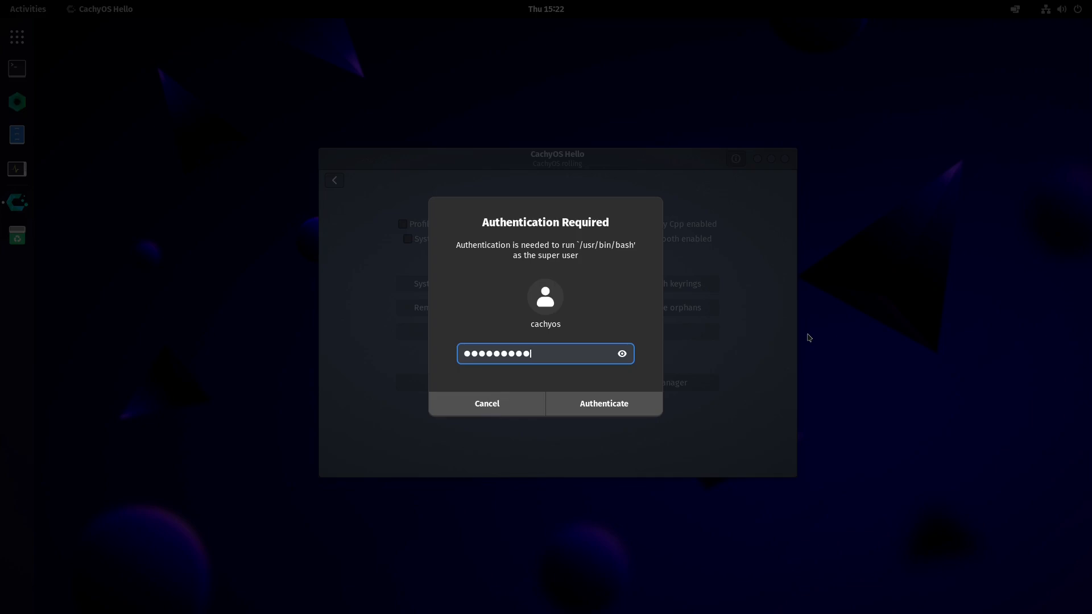
key(Return)
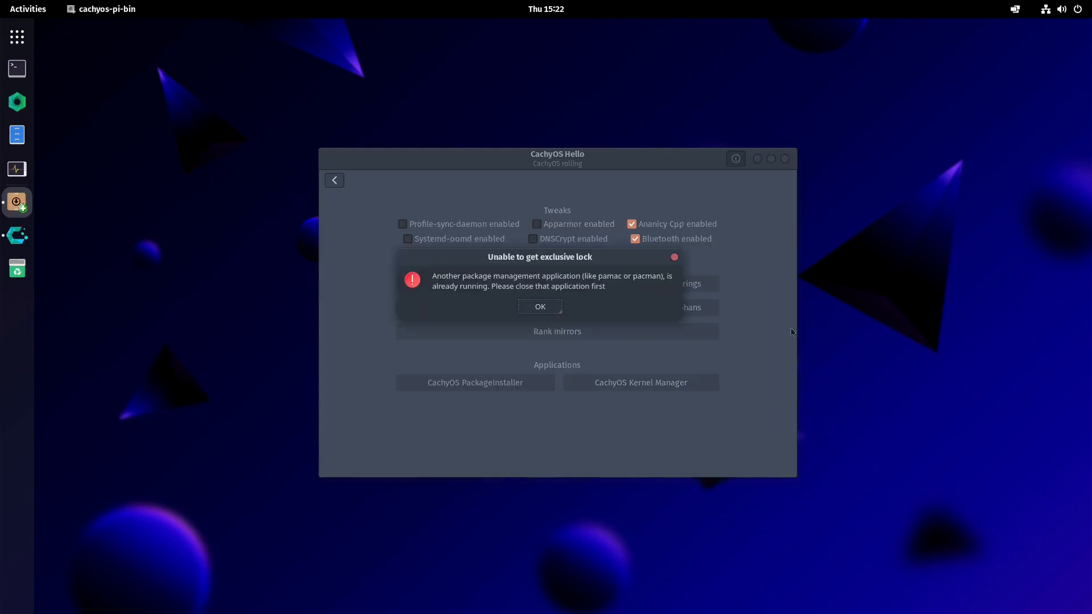
click(552, 305)
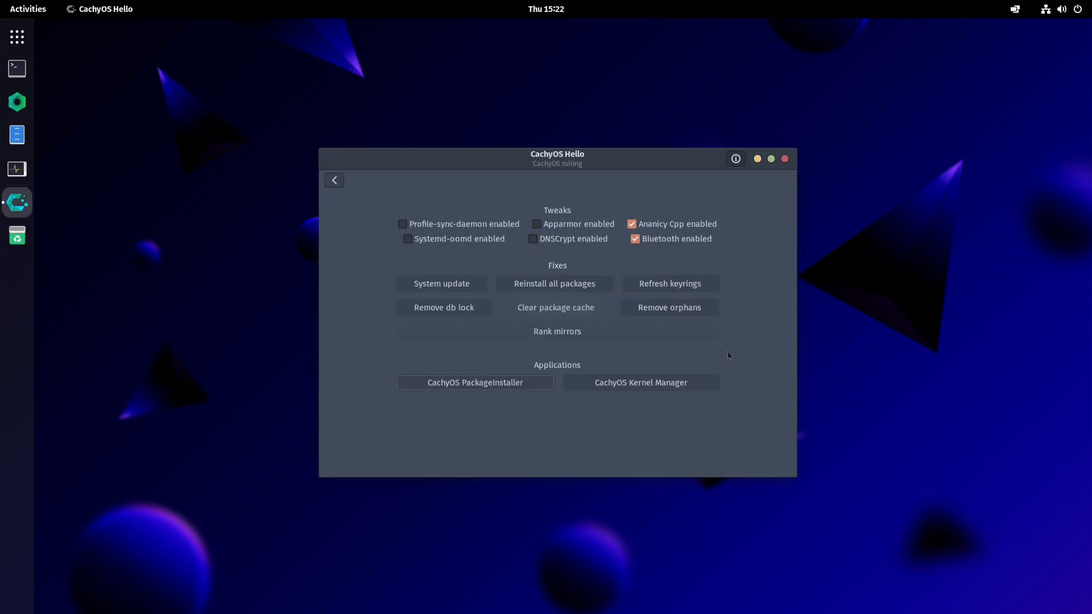
- Move the Hello window, open Install Apps again and review the category filter list
mouse_move(485, 160)
mouse_down()
mouse_move(675, 168)
mouse_move(496, 155)
mouse_up()
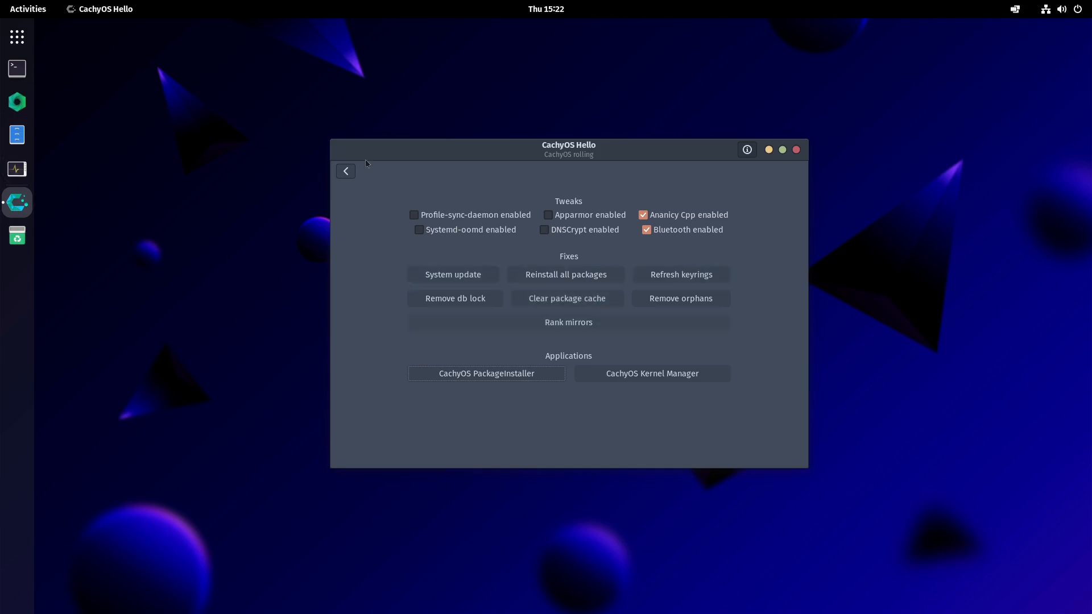
click(346, 171)
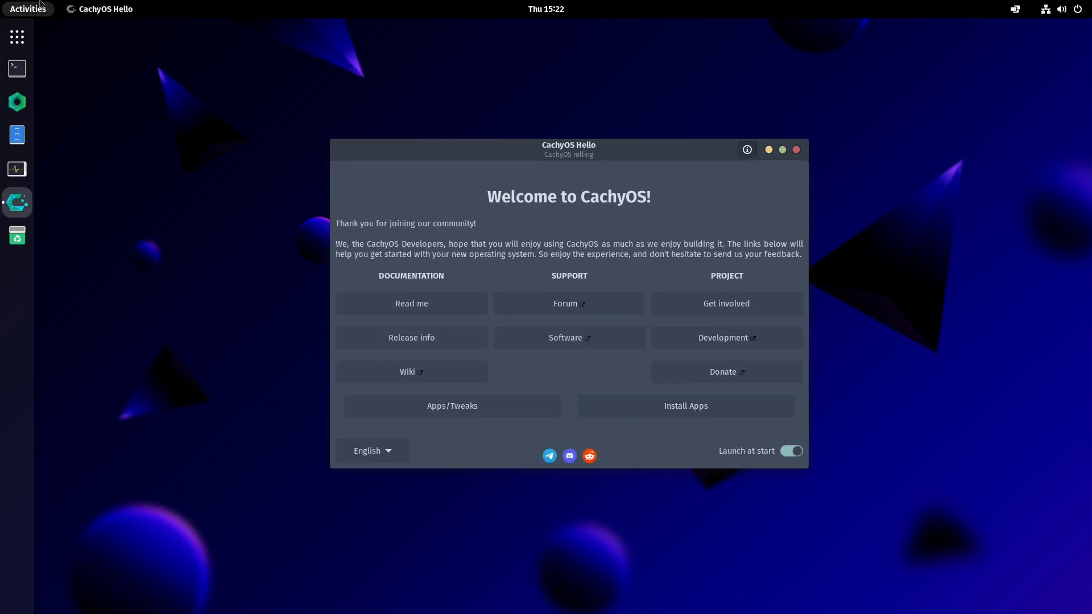
click(679, 409)
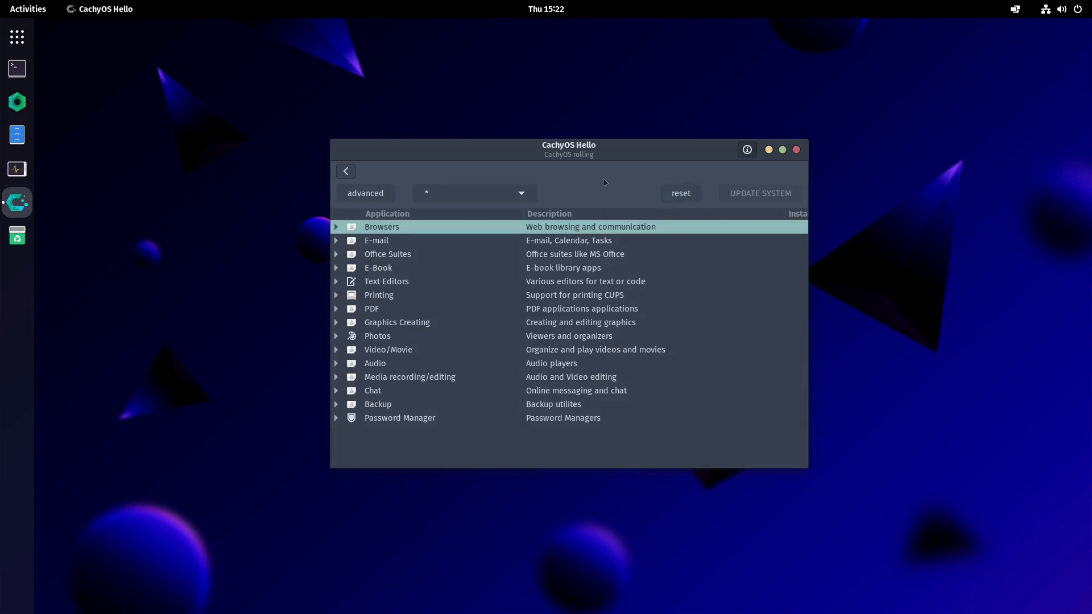
click(524, 194)
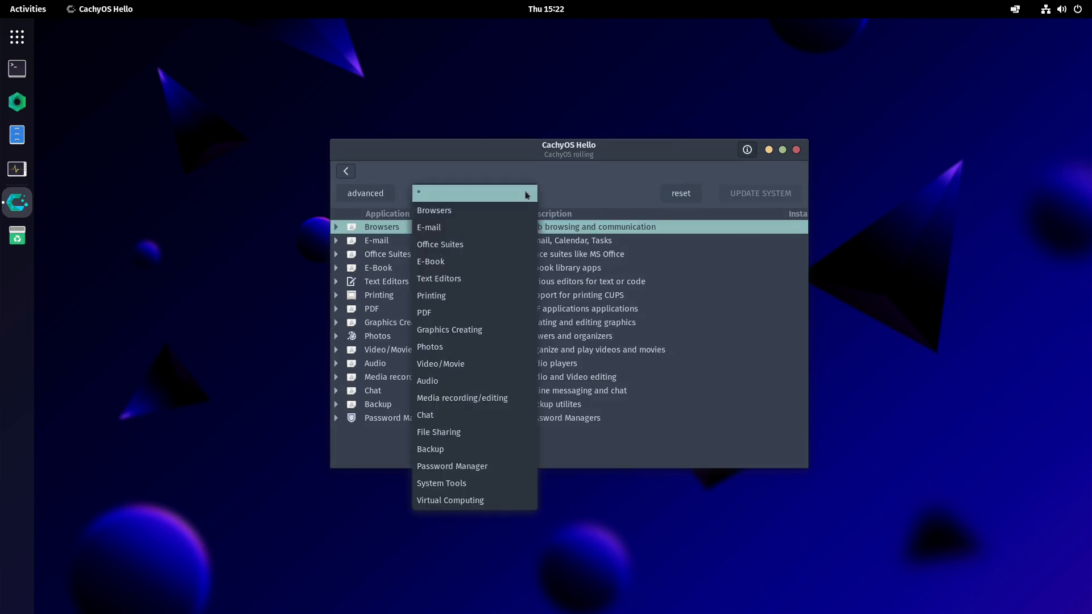
click(558, 199)
- Toggle the advanced app view on and off, expand and collapse Browsers, and close CachyOS Hello
click(375, 198)
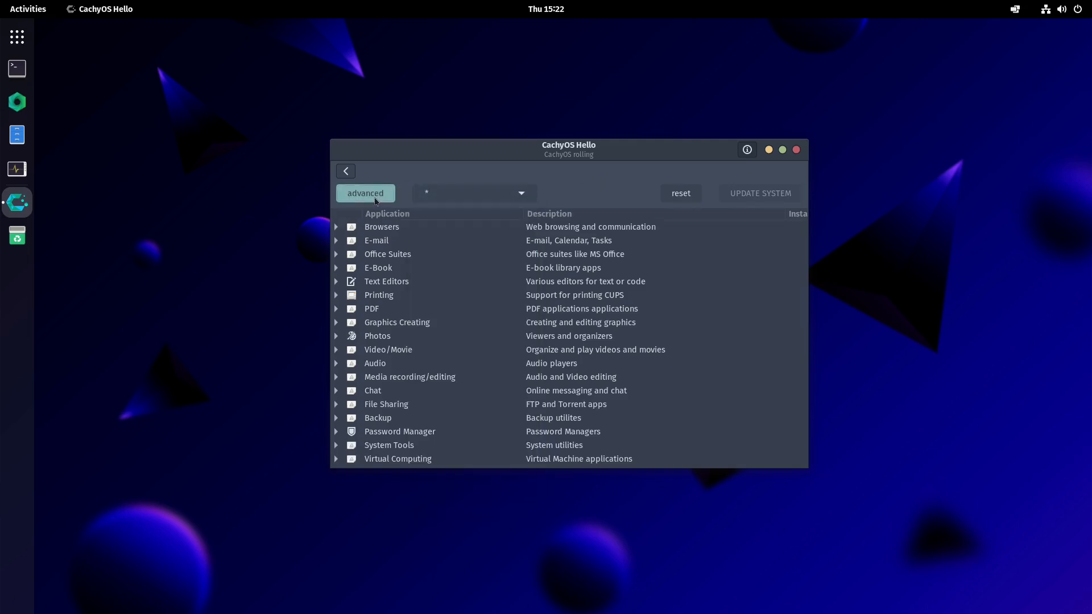
click(375, 198)
click(375, 199)
click(375, 198)
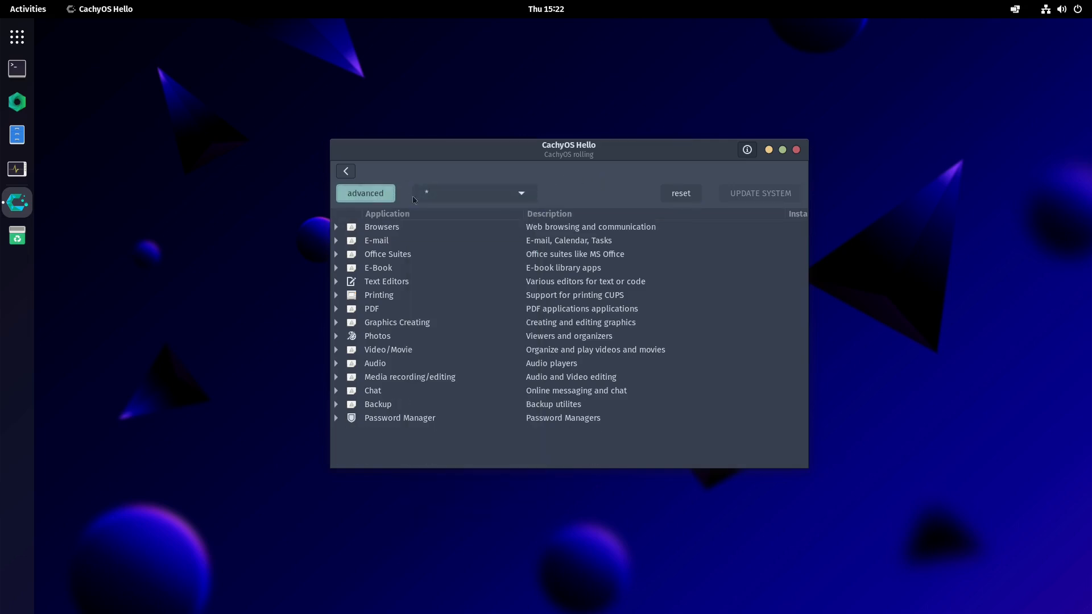
click(335, 227)
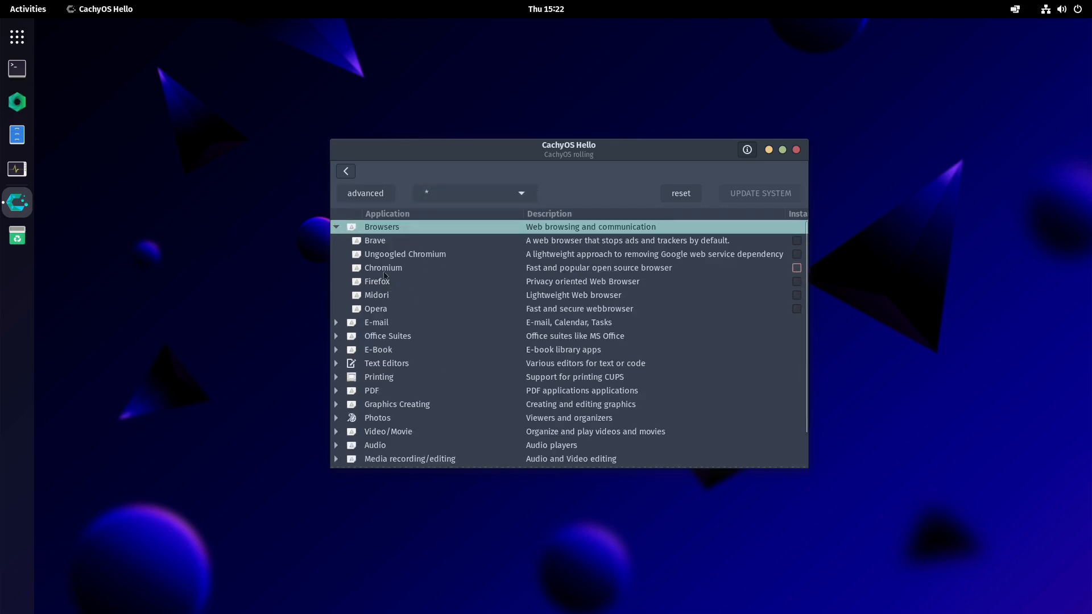
click(337, 228)
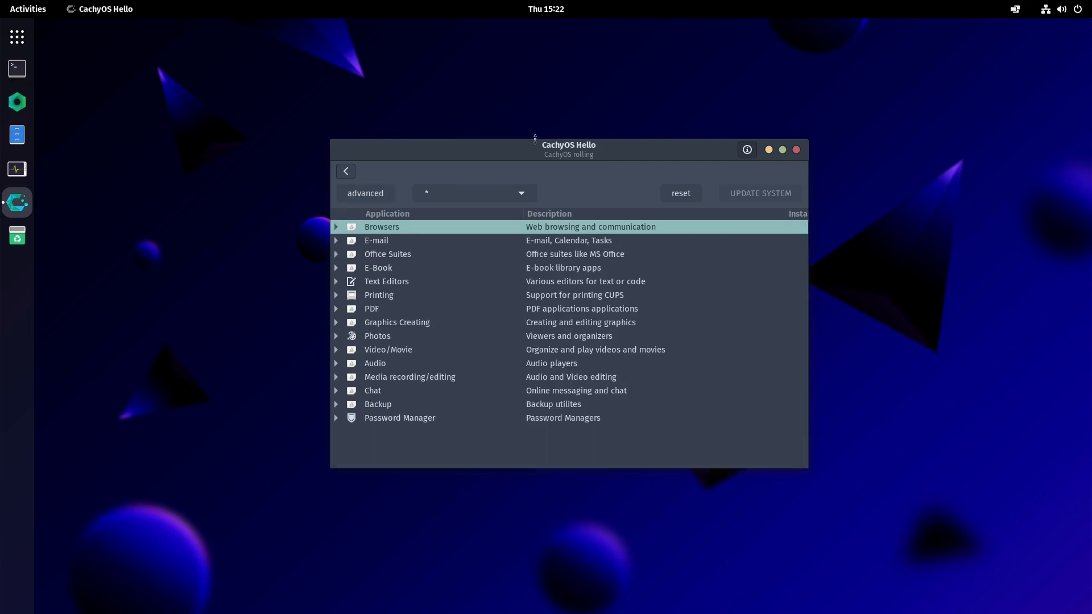
click(796, 150)
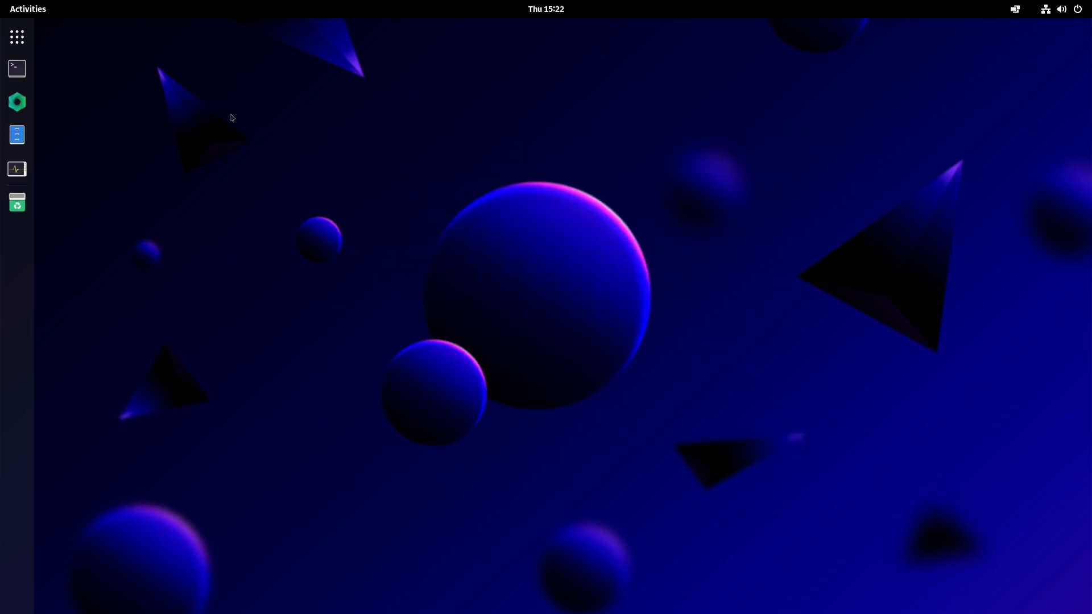
- Open System Monitor, review the CPU, memory and network graphs on Resources, and close it
click(29, 166)
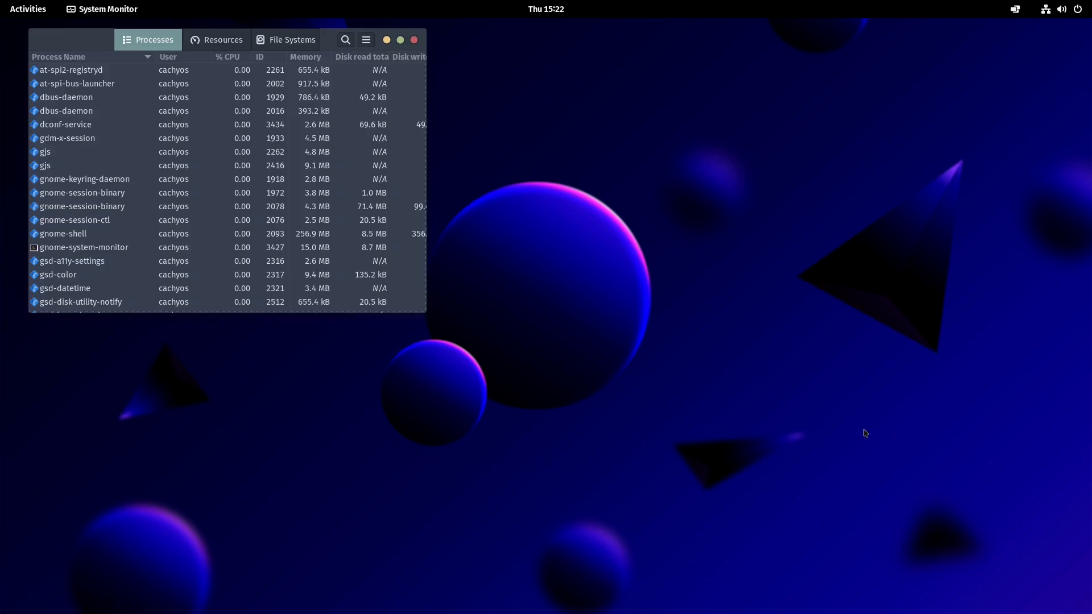
click(216, 40)
drag(171, 65, 426, 144)
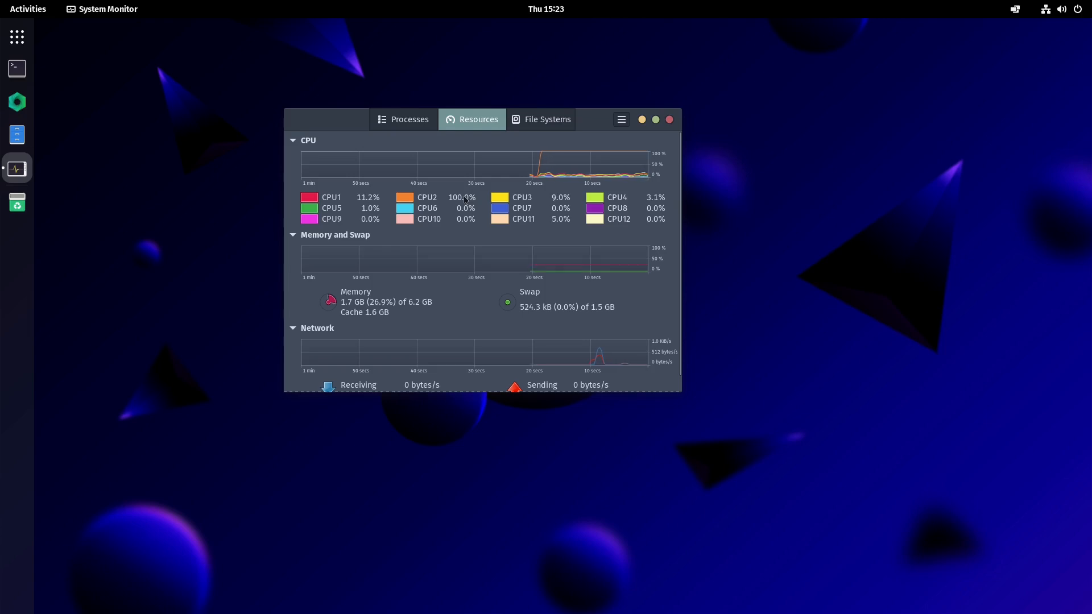
scroll(571, 281, down, 1)
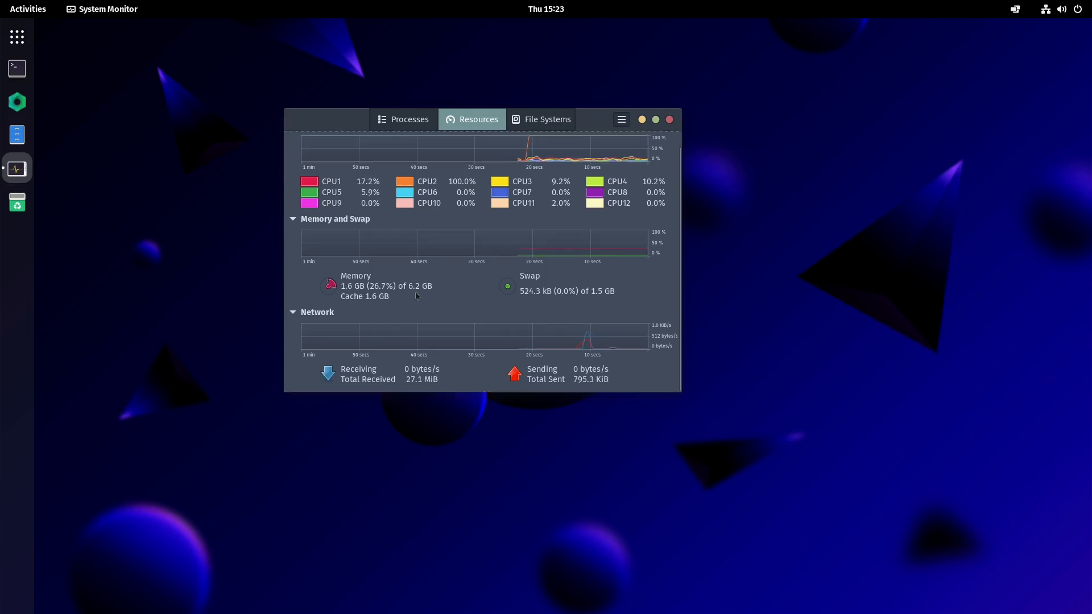
scroll(571, 282, up, 1)
click(669, 119)
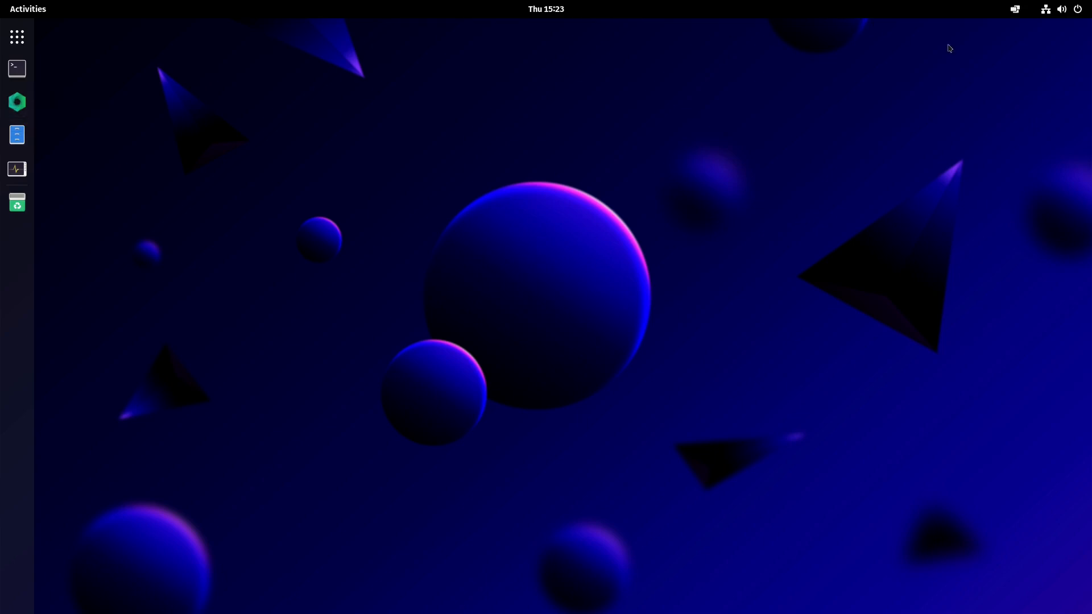
- Reopen System Monitor and sort the process list by CPU usage and then by memory
click(17, 169)
click(384, 121)
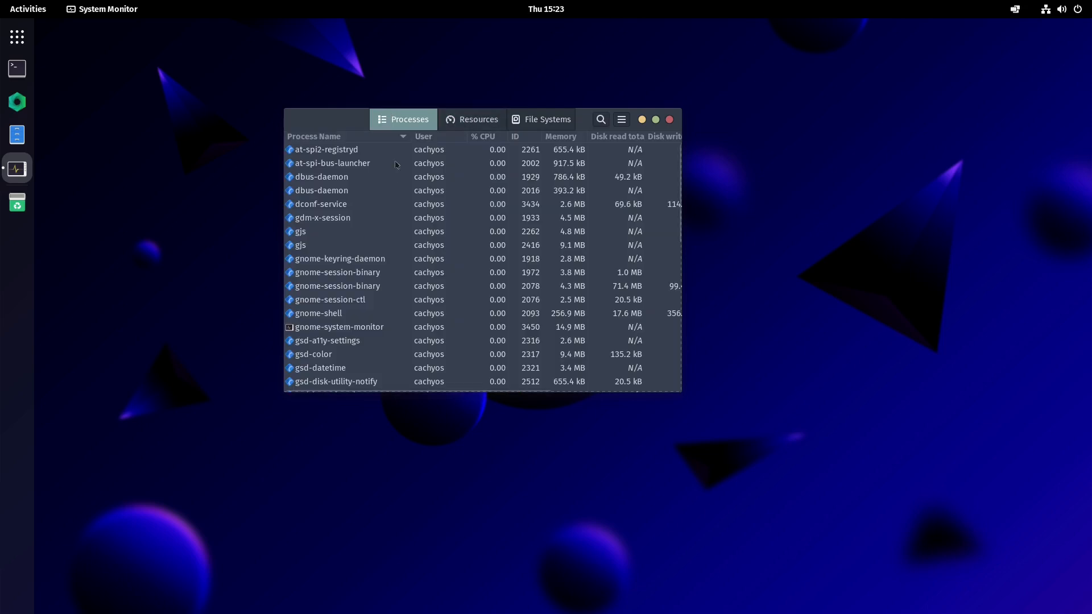
click(498, 138)
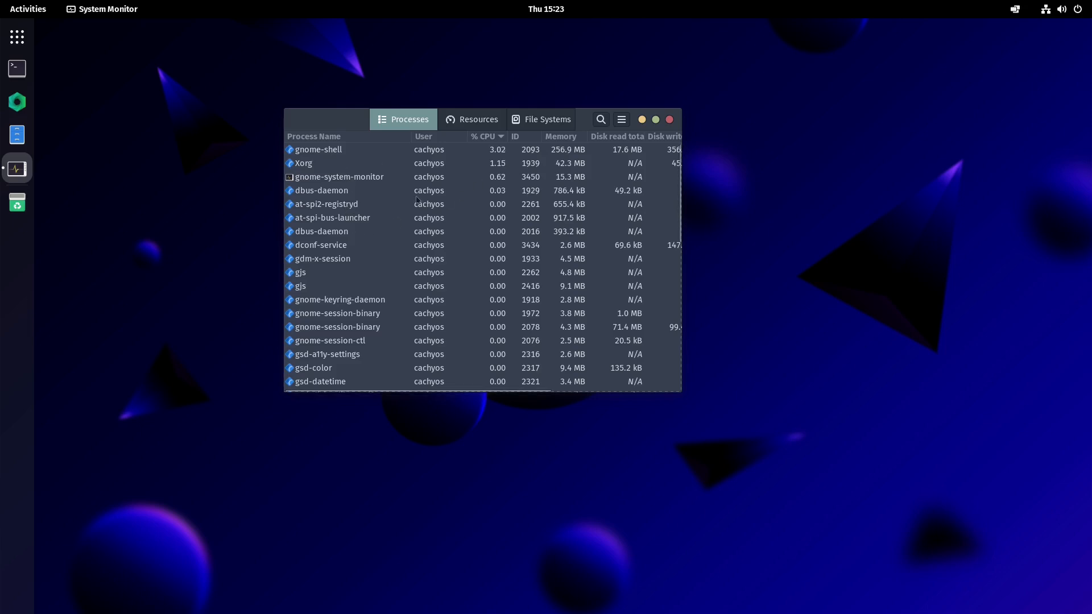
scroll(469, 223, down, 5)
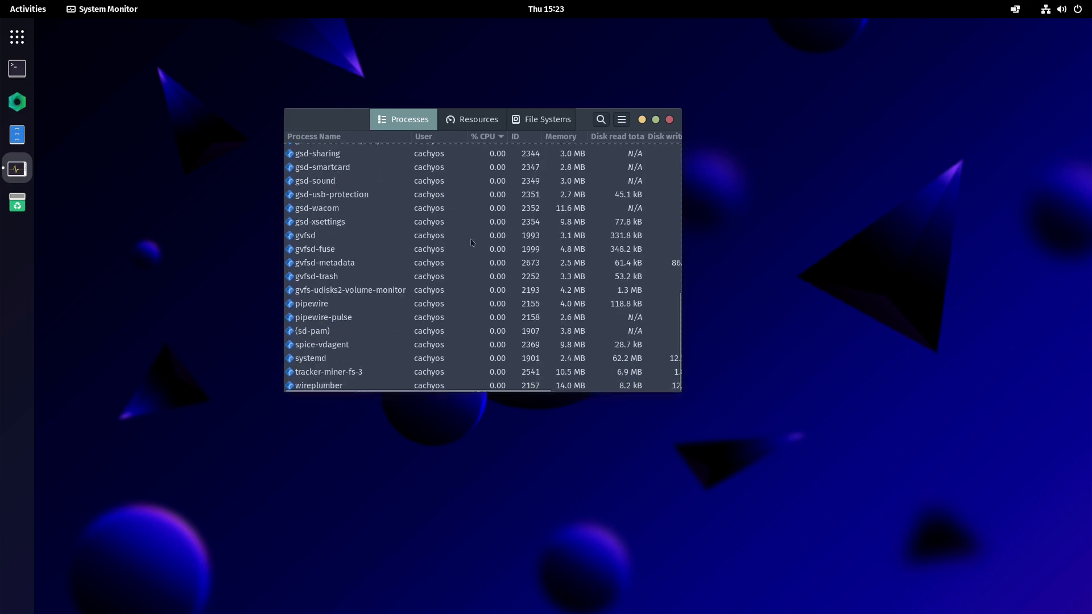
scroll(512, 171, up, 5)
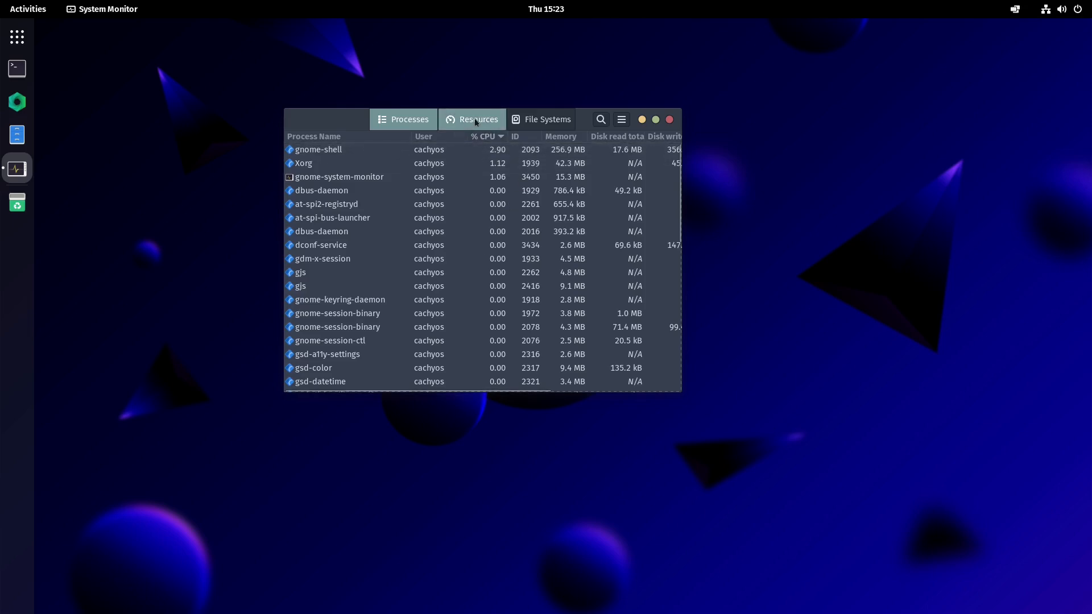
click(562, 136)
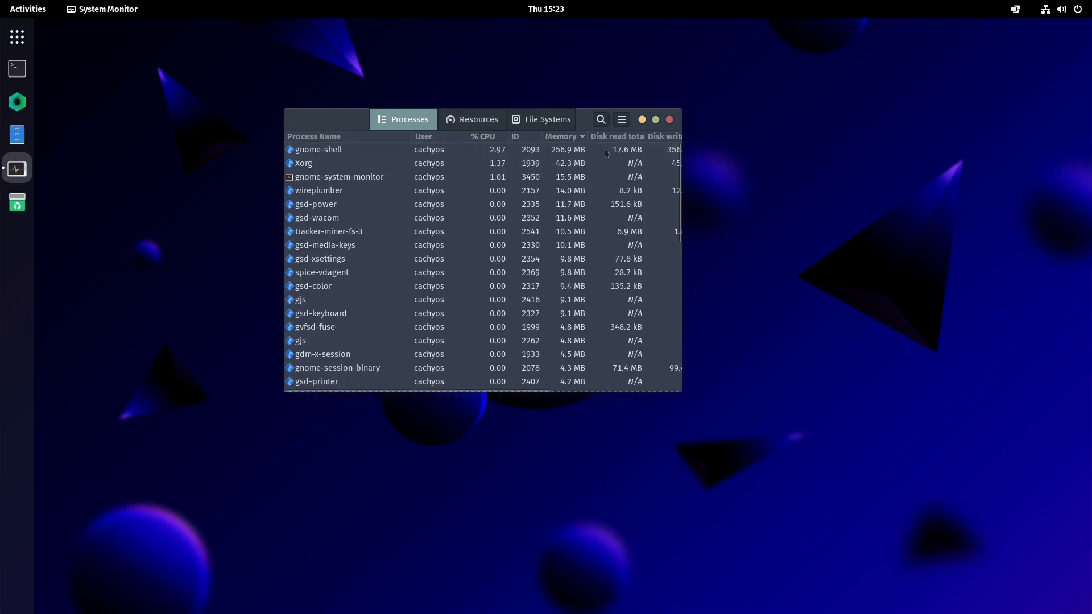
click(472, 119)
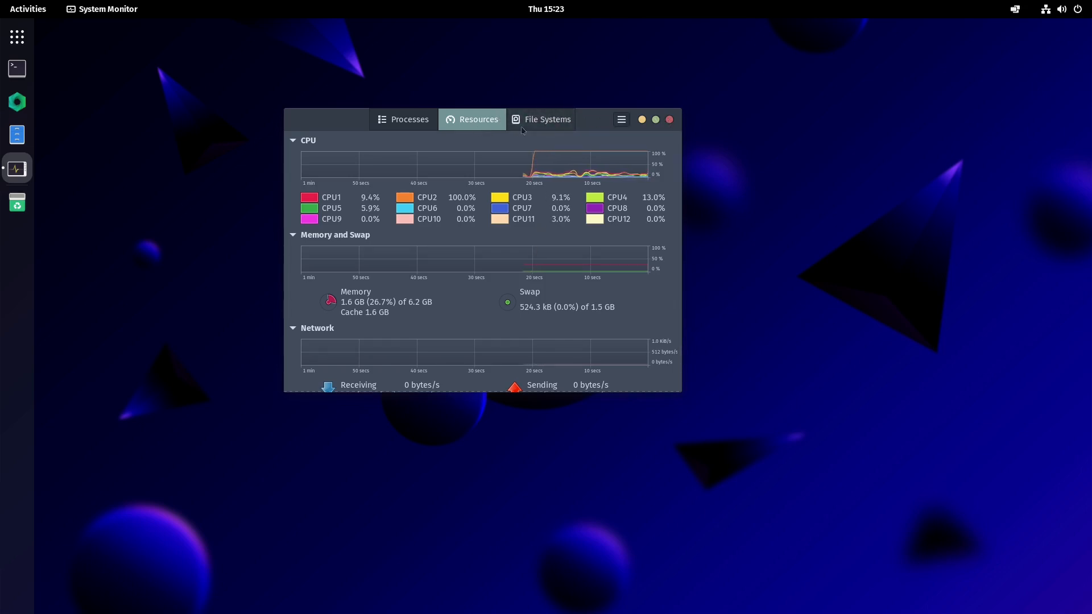
- Review the File Systems and Resources tabs, browse the process list, and close System Monitor
click(538, 121)
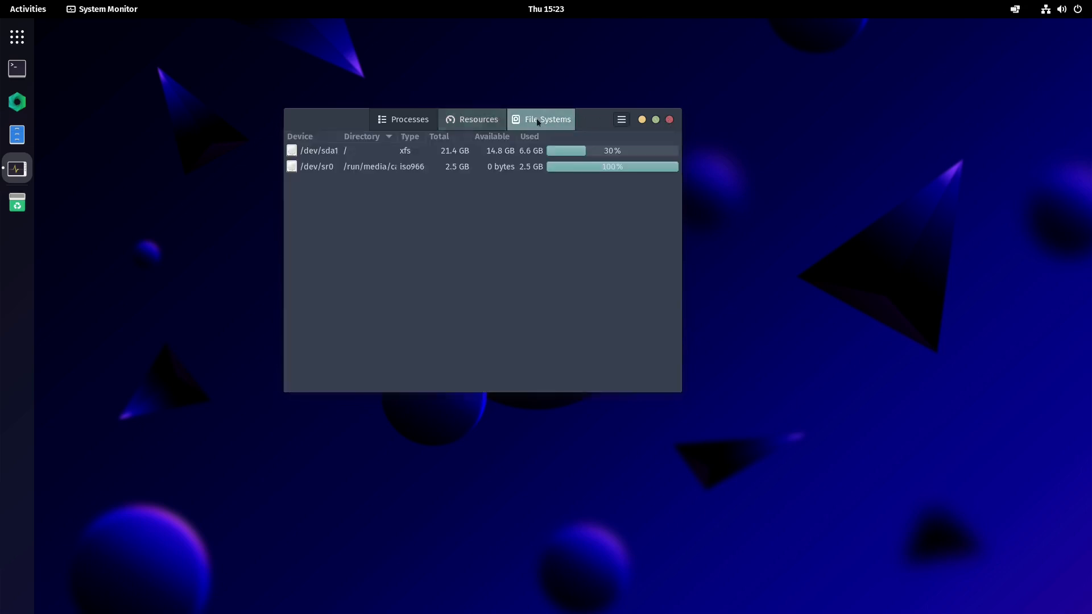
click(481, 125)
drag(386, 128, 392, 126)
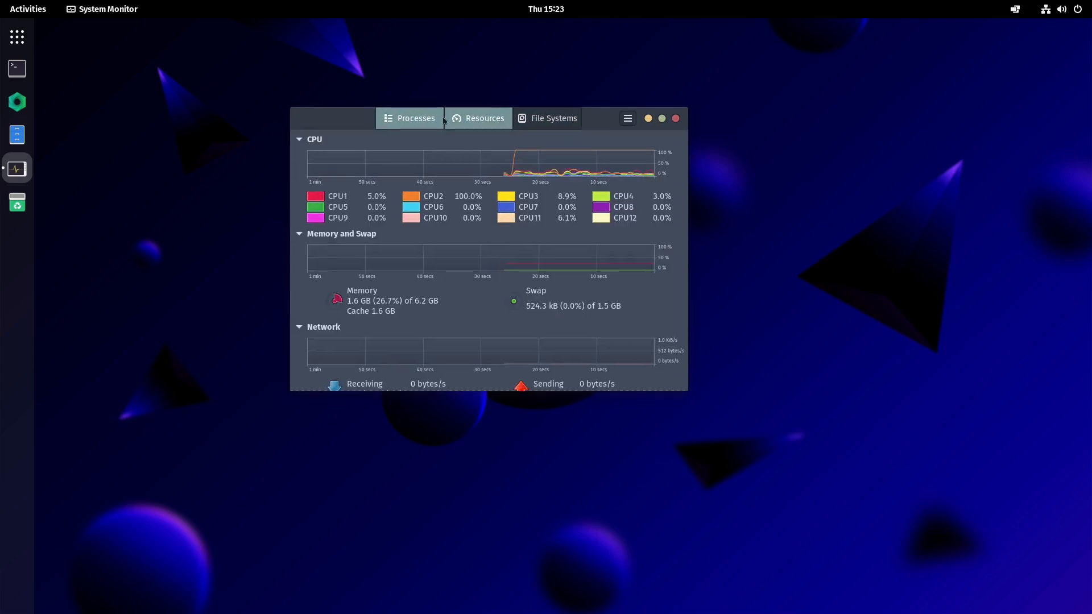
click(393, 126)
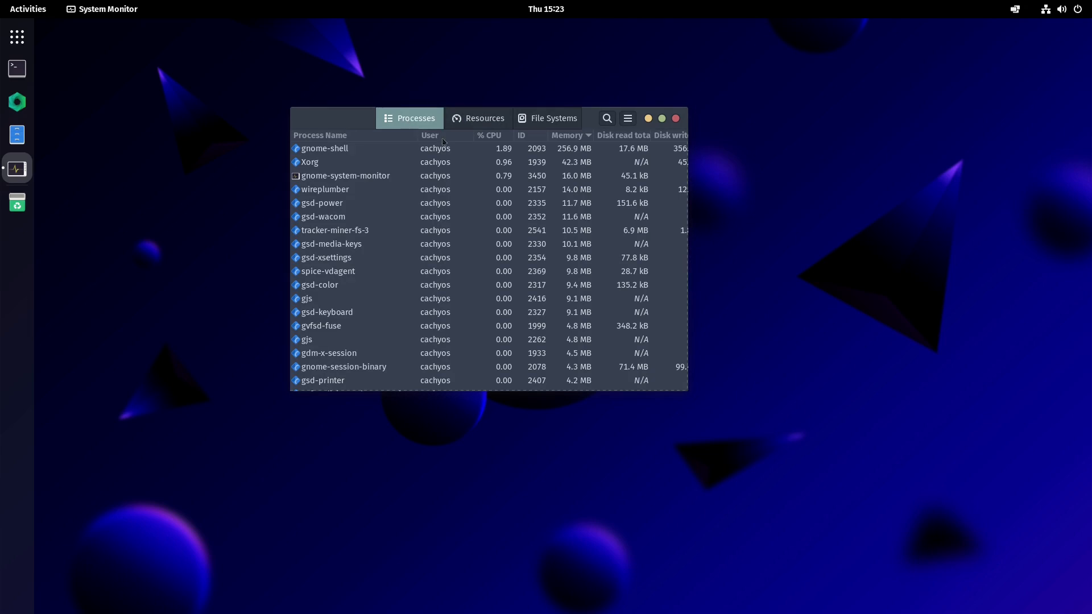
scroll(500, 213, down, 10)
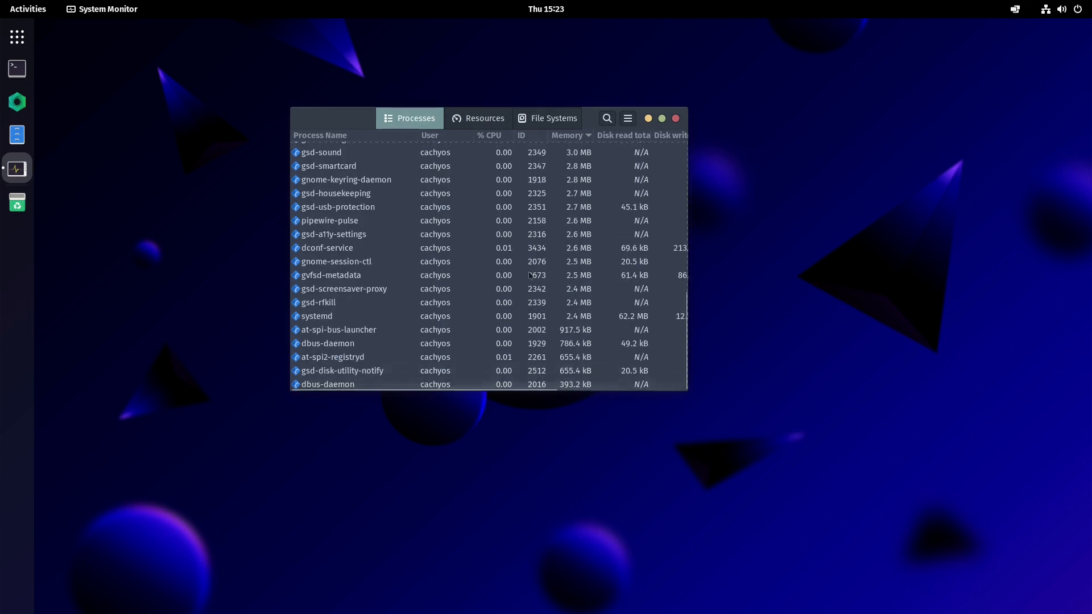
scroll(530, 276, up, 10)
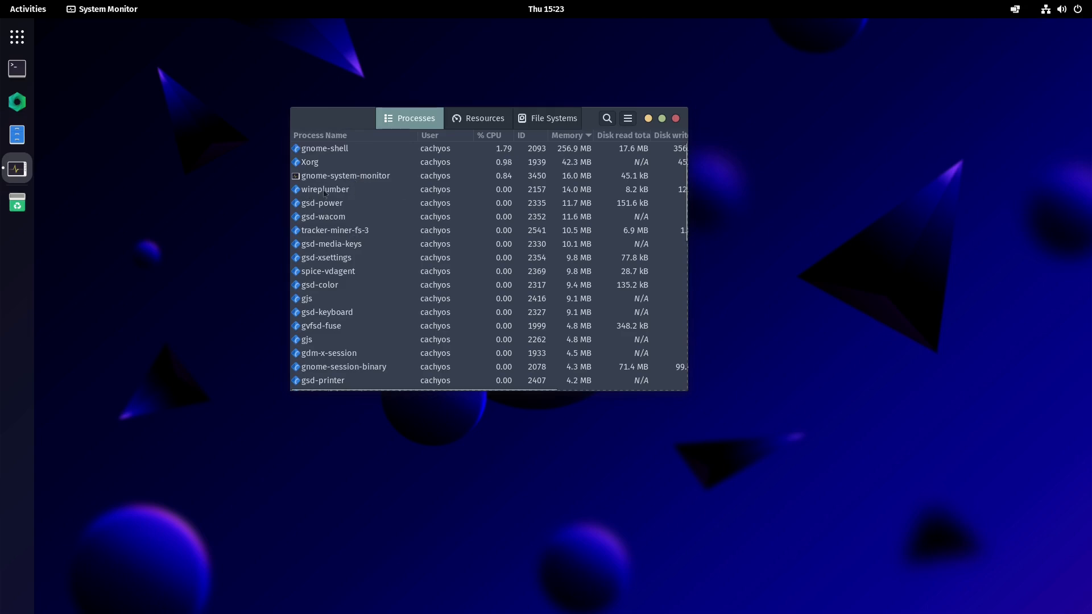
click(675, 118)
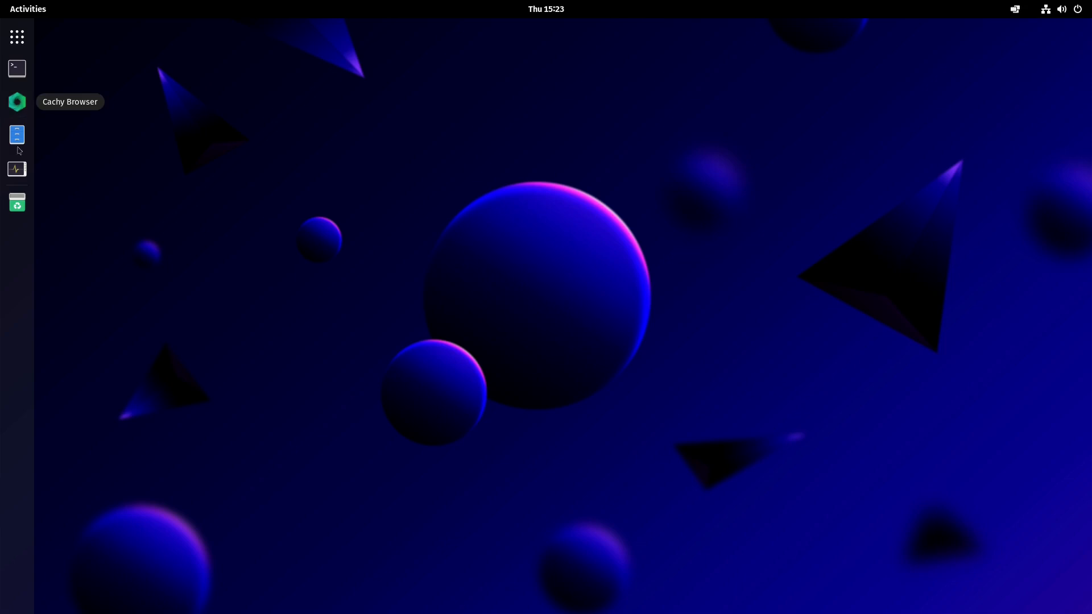
- Launch Cachy Browser and switch to the CanvasBlocker presets tab
click(17, 102)
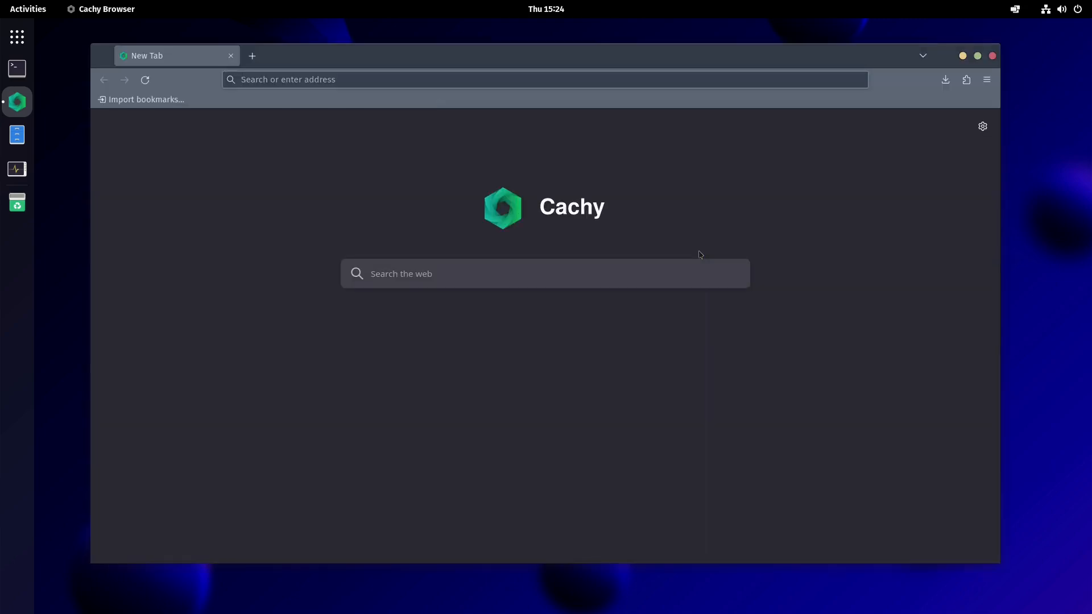
scroll(431, 226, down, 2)
scroll(290, 180, up, 2)
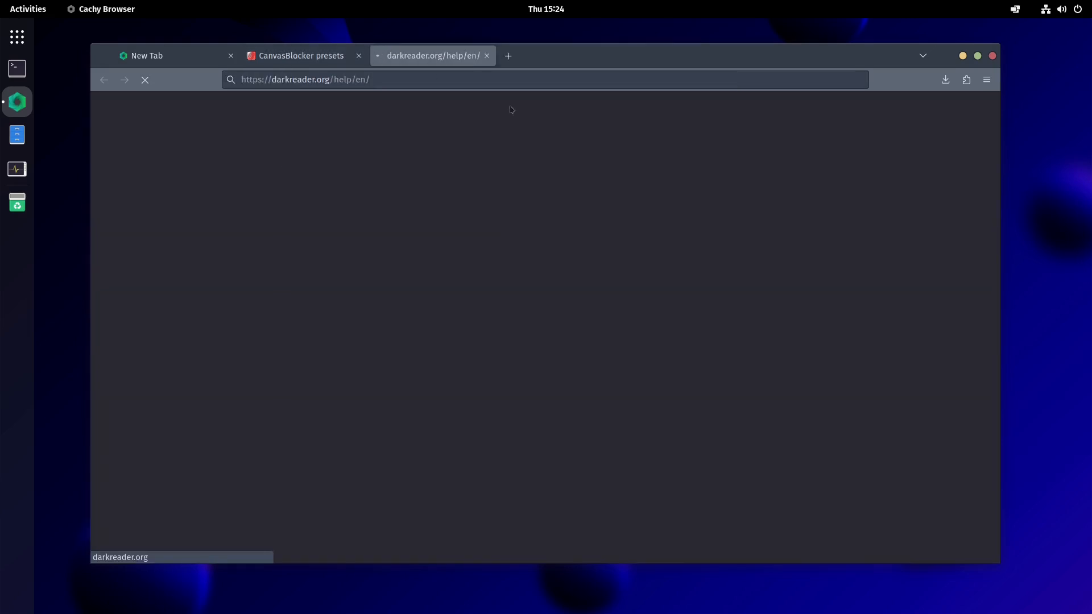
click(318, 55)
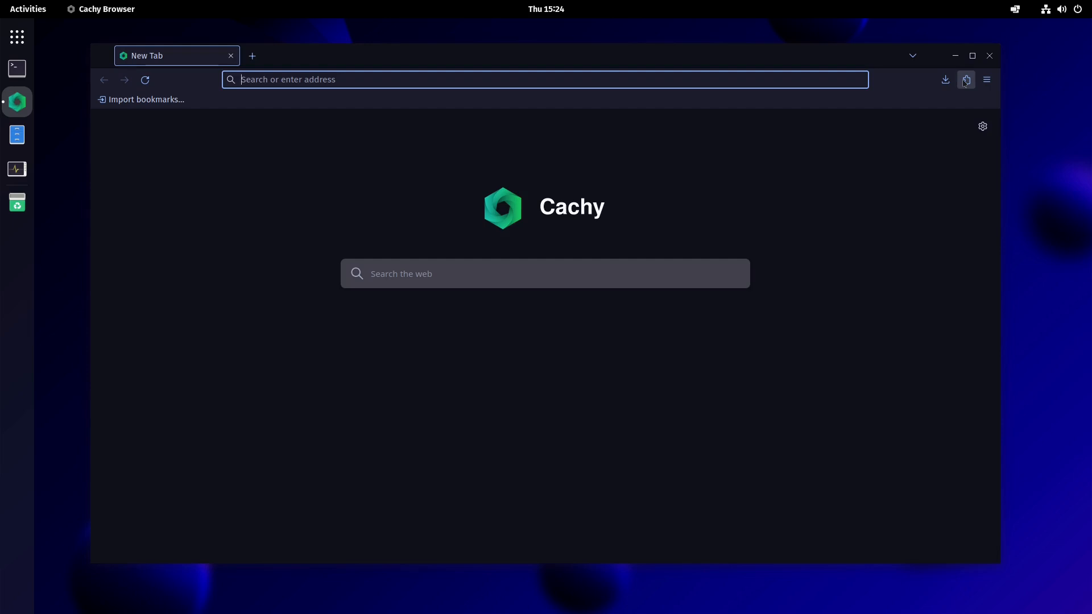
- Check the installed browser extensions, then open the browser Settings
click(964, 82)
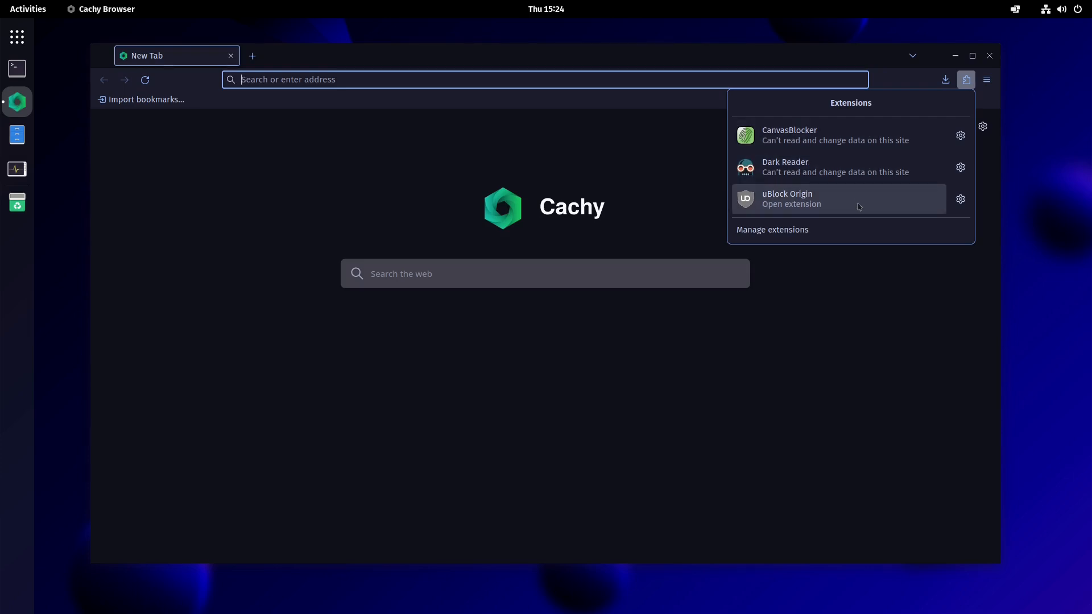
click(974, 80)
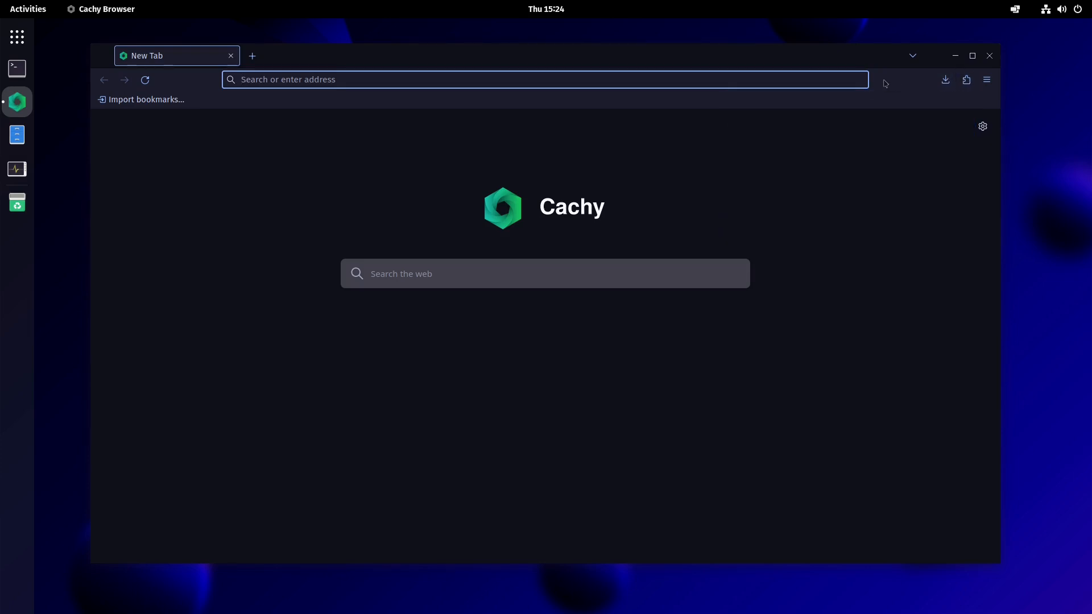
click(986, 80)
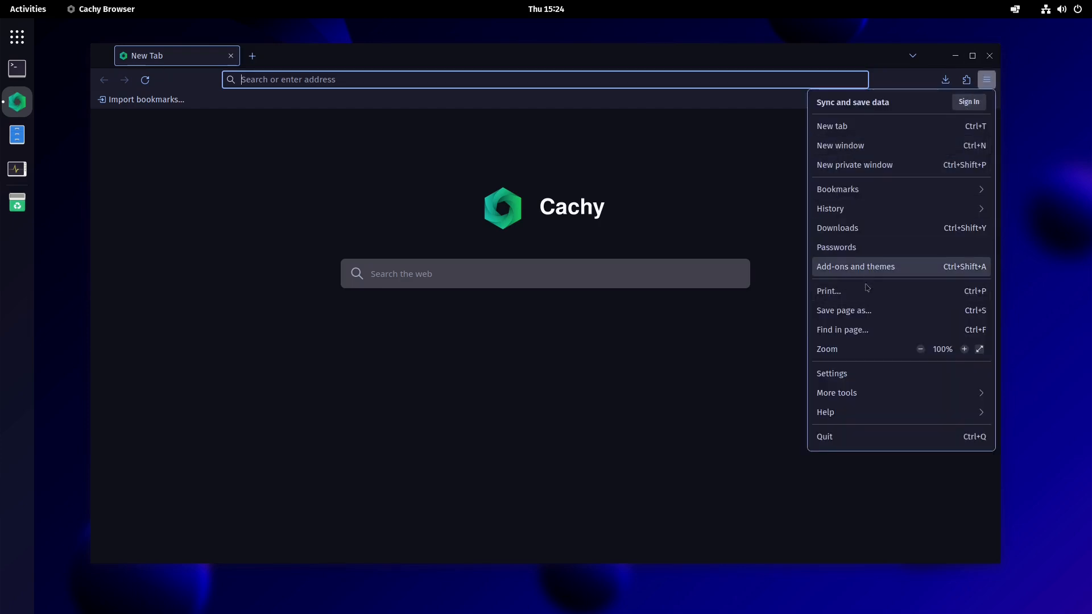
click(853, 373)
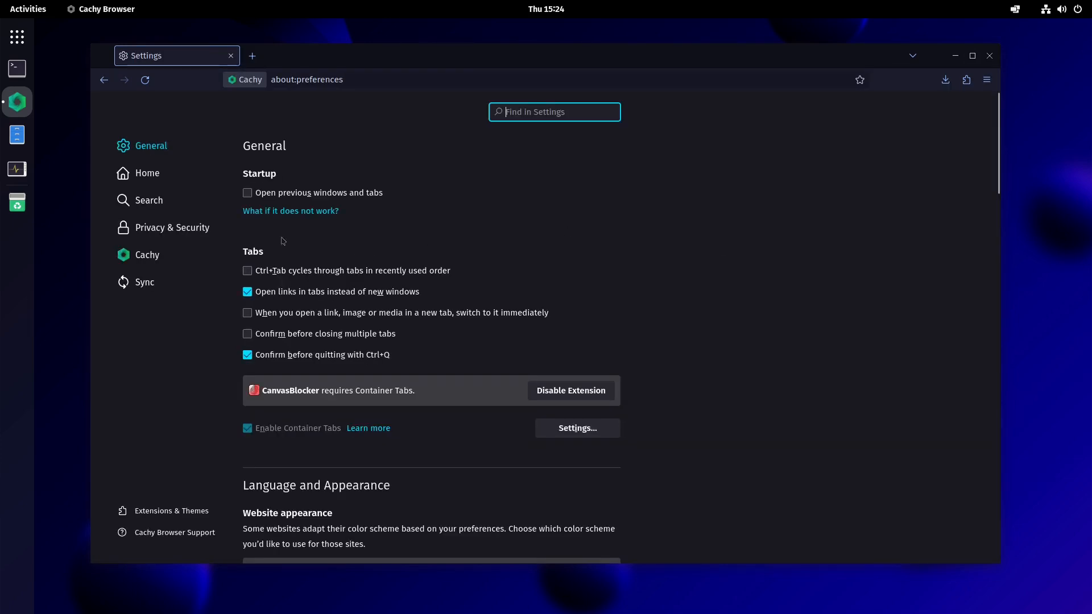
- Browse the General, Home and Search settings pages
click(149, 148)
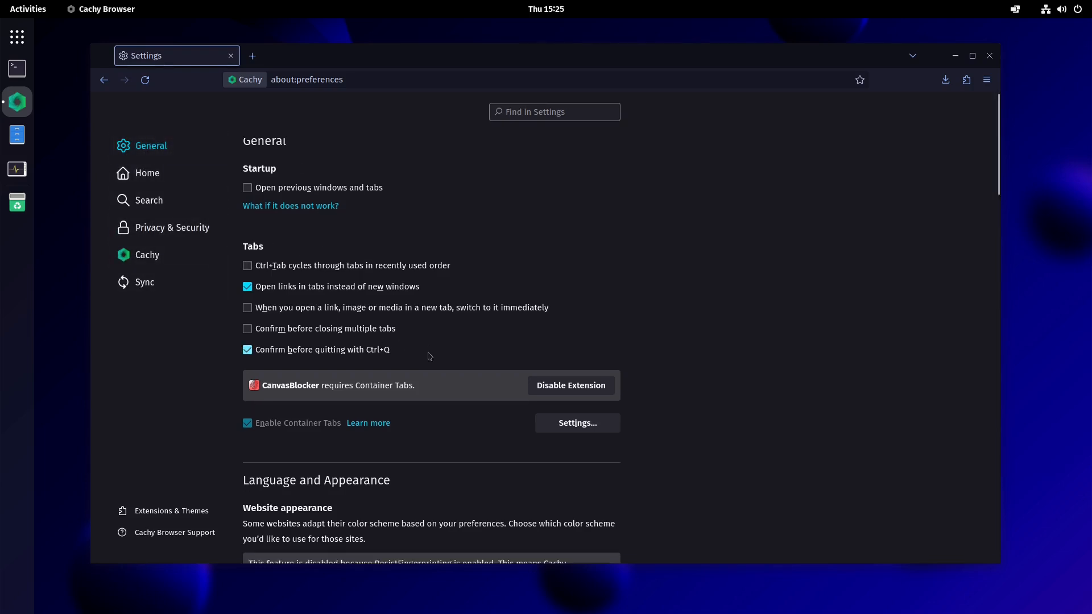
scroll(392, 216, down, 3)
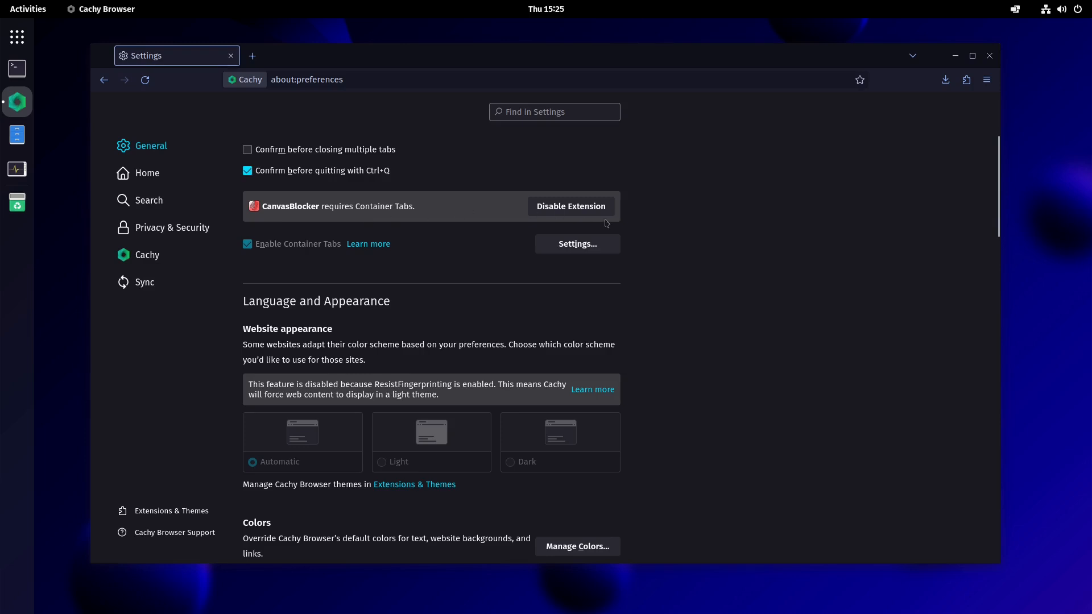
scroll(609, 319, down, 2)
scroll(369, 245, up, 5)
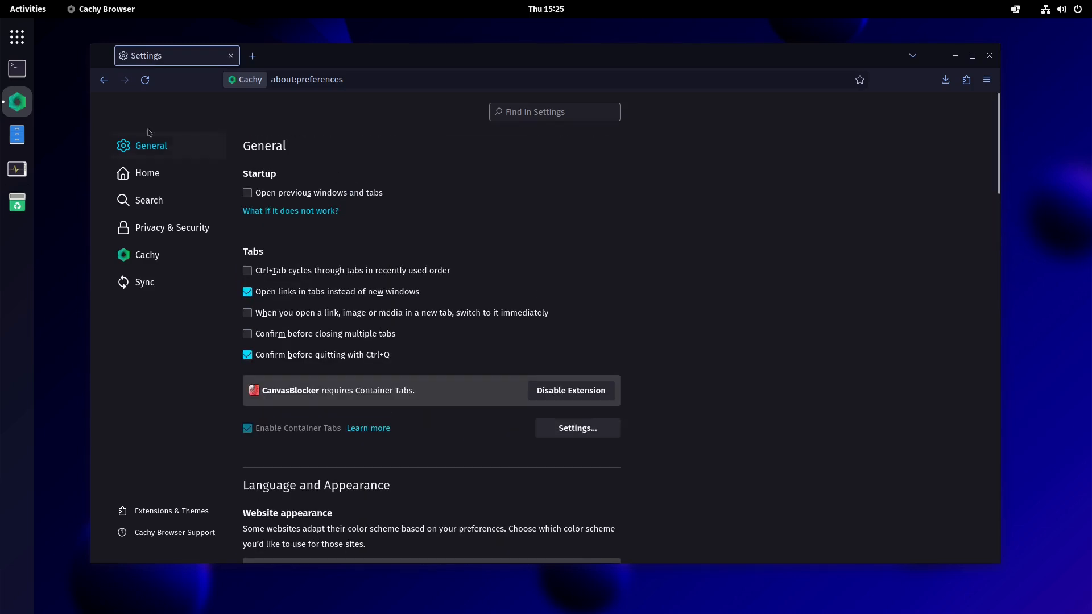
click(139, 170)
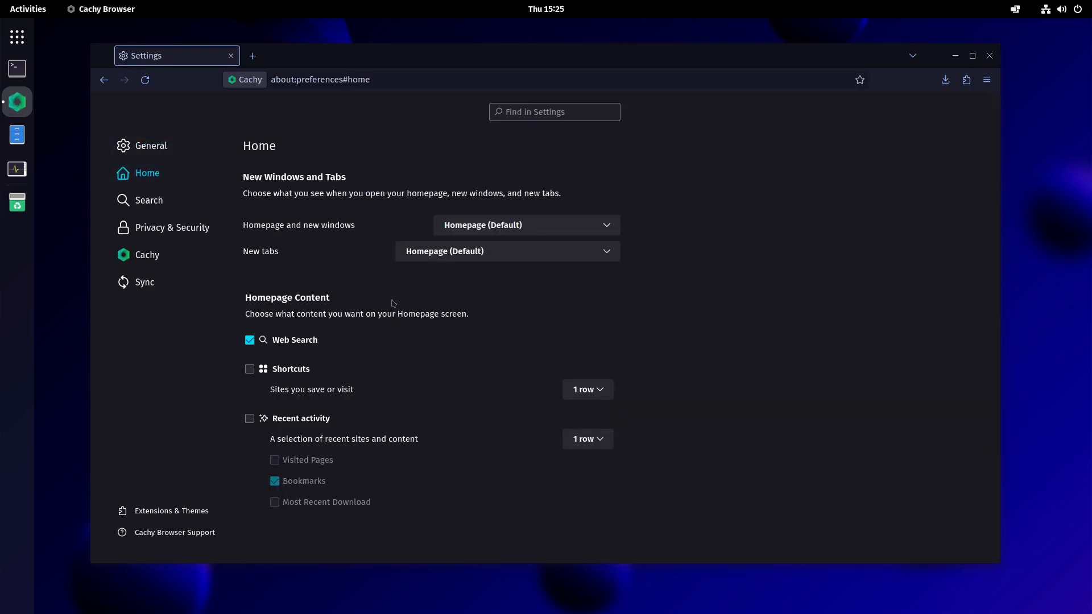
click(166, 196)
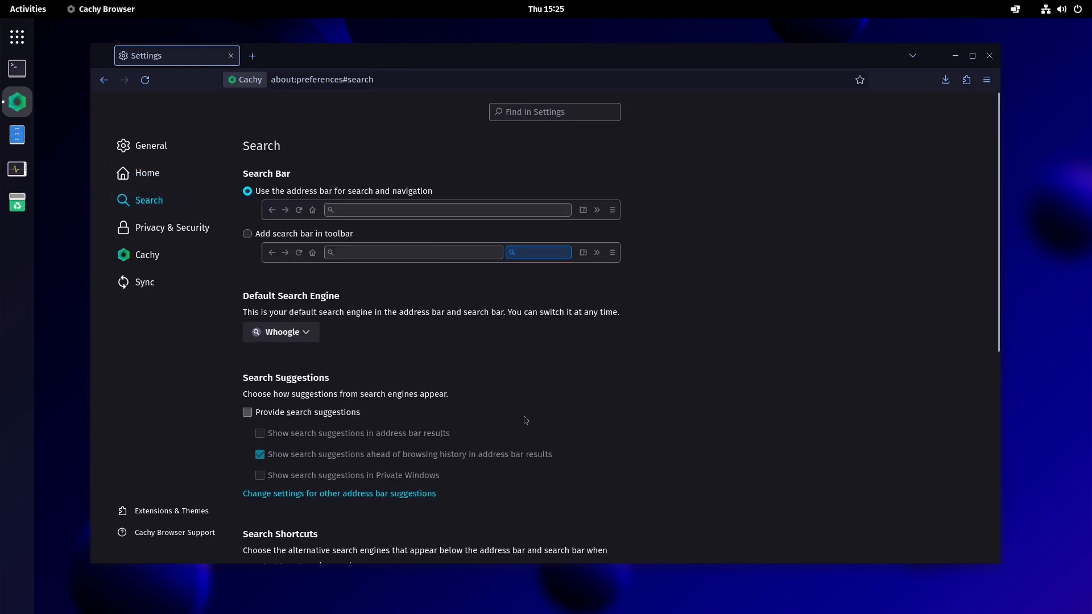
scroll(525, 420, down, 5)
scroll(341, 398, up, 1)
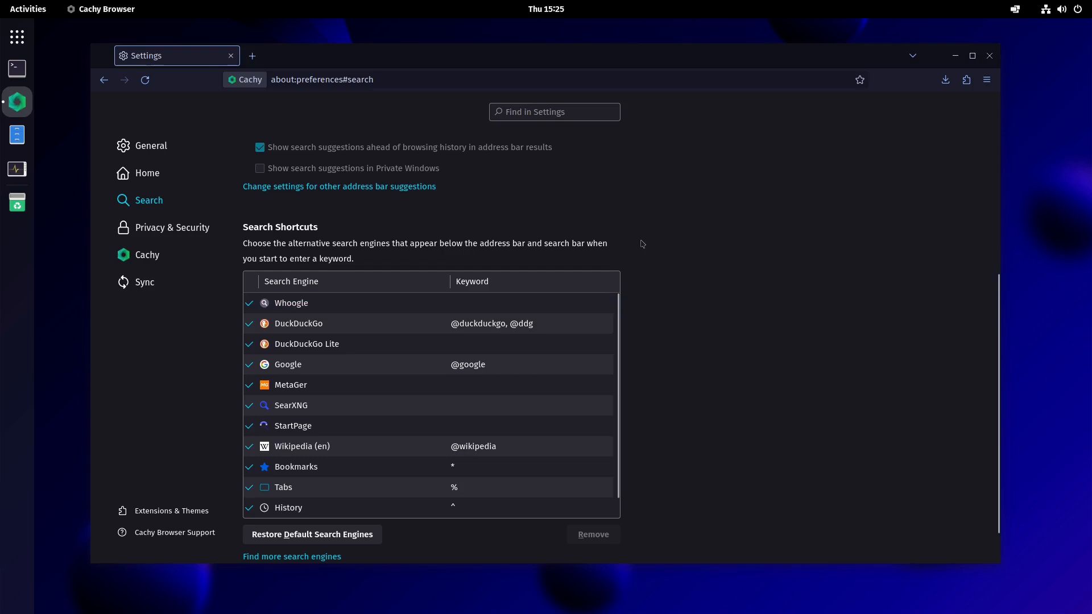
- Open a new tab and search the web for "something" from the address bar
click(252, 55)
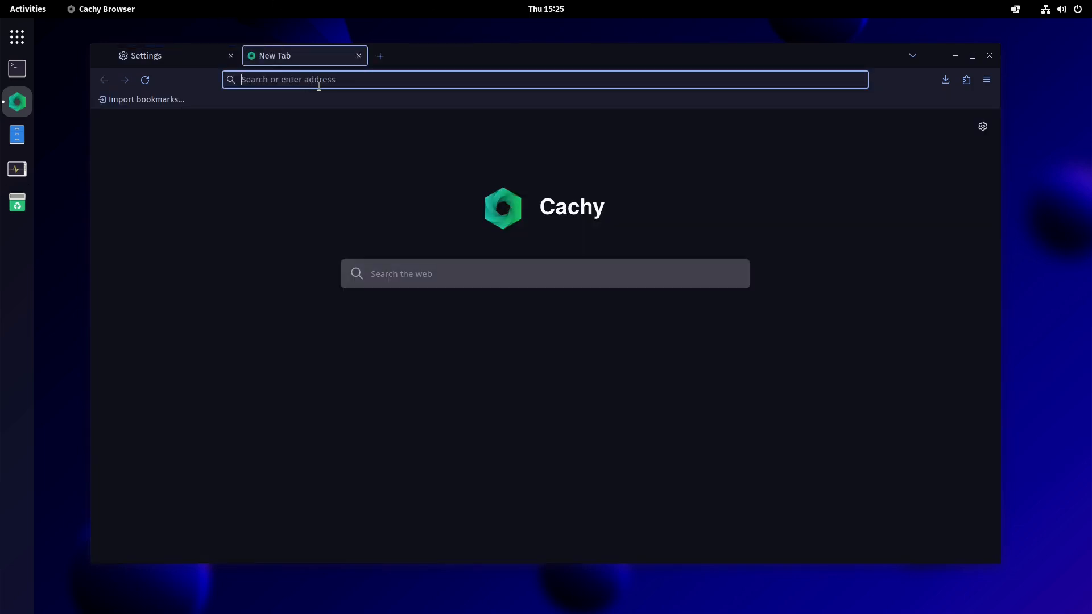
text(something)
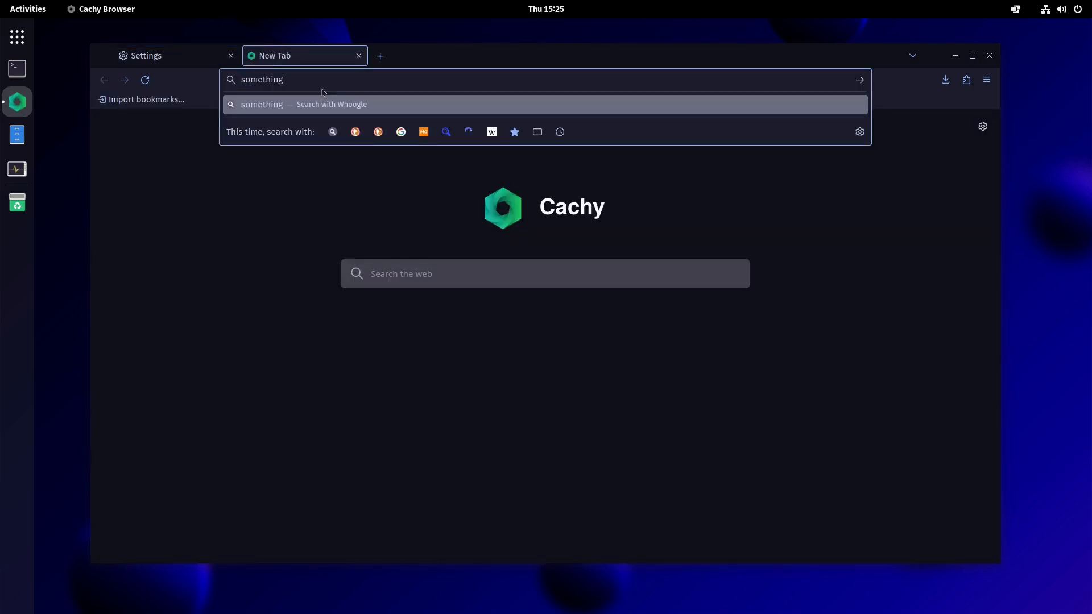
key(Return)
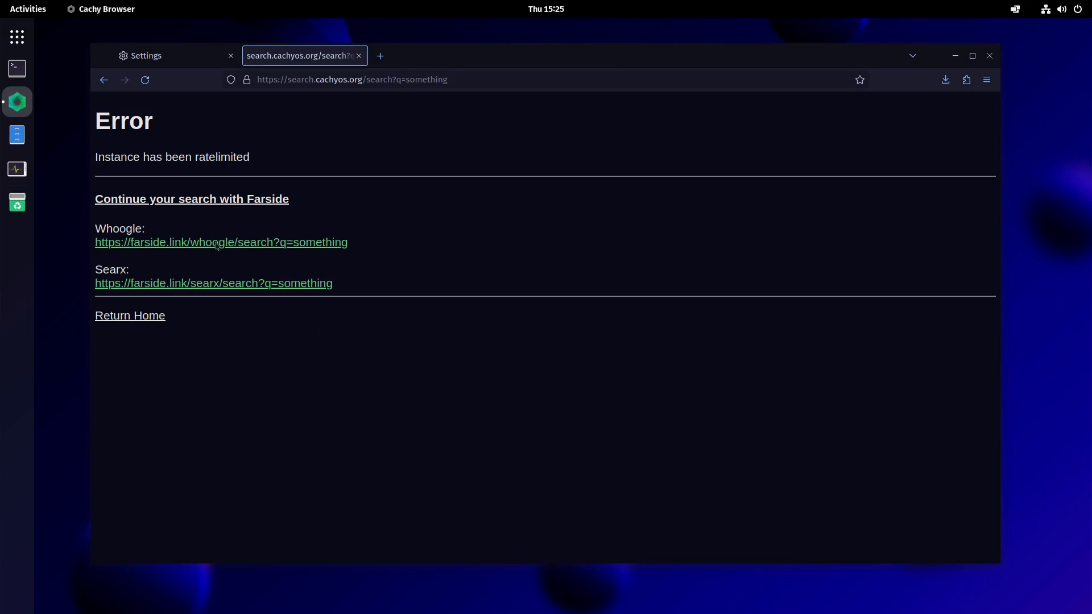
- Continue the search through the Whoogle link and scroll through the results
click(194, 245)
scroll(530, 443, down, 15)
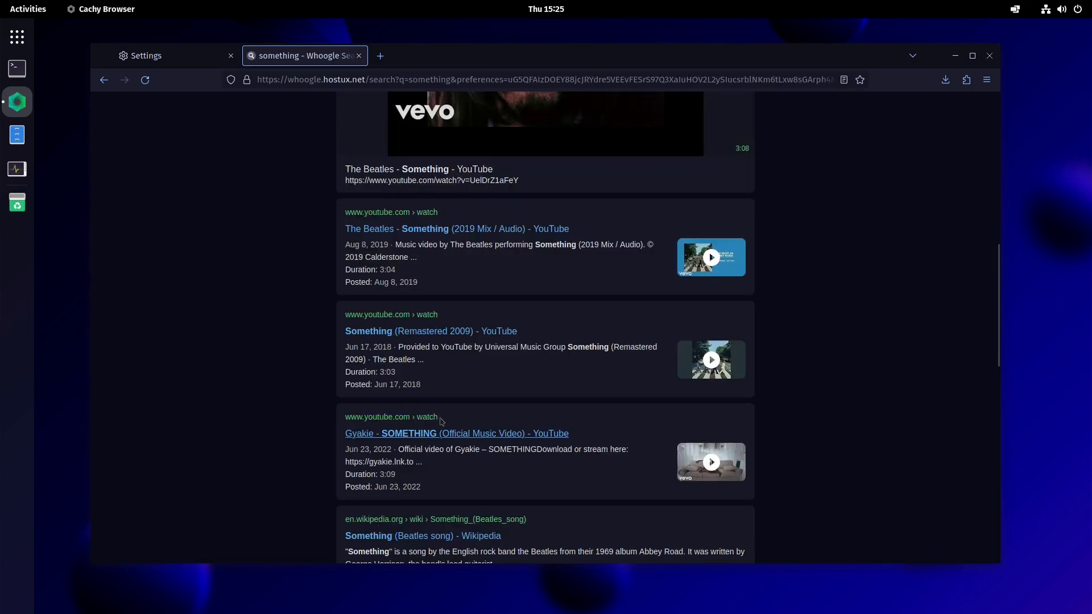
scroll(529, 443, up, 15)
scroll(529, 443, down, 12)
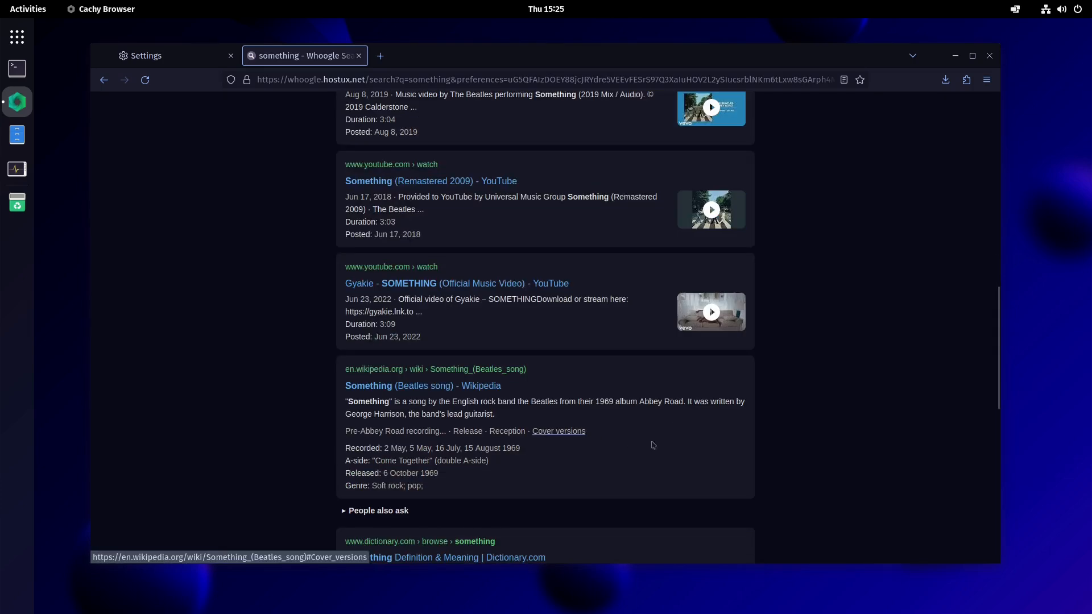
scroll(678, 446, up, 6)
scroll(678, 445, up, 8)
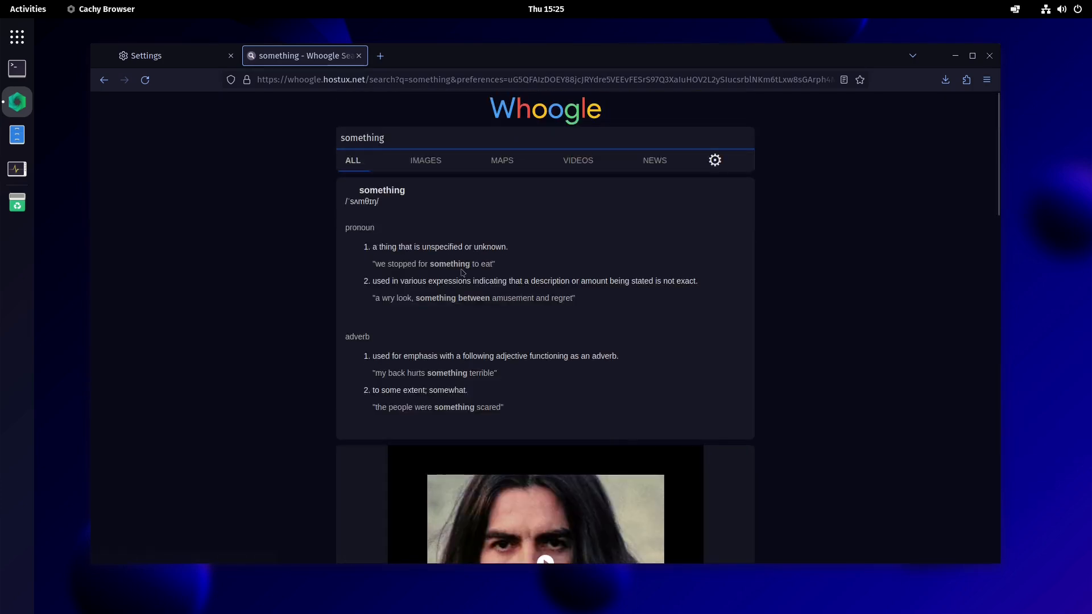
- Close the search tab and look over the Search Shortcuts engine list in Settings
click(359, 55)
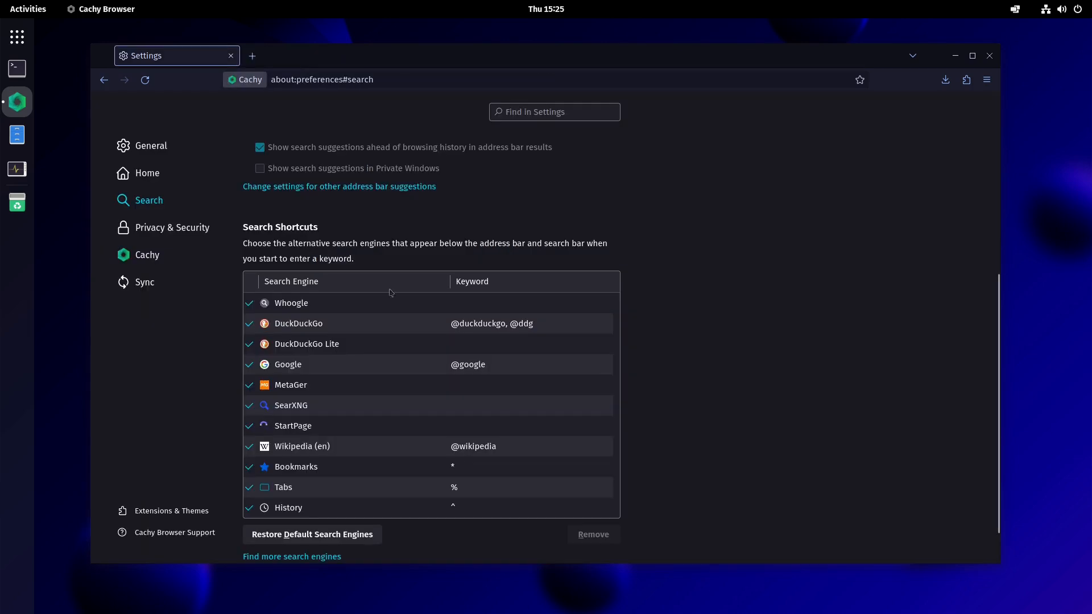
click(321, 311)
click(325, 330)
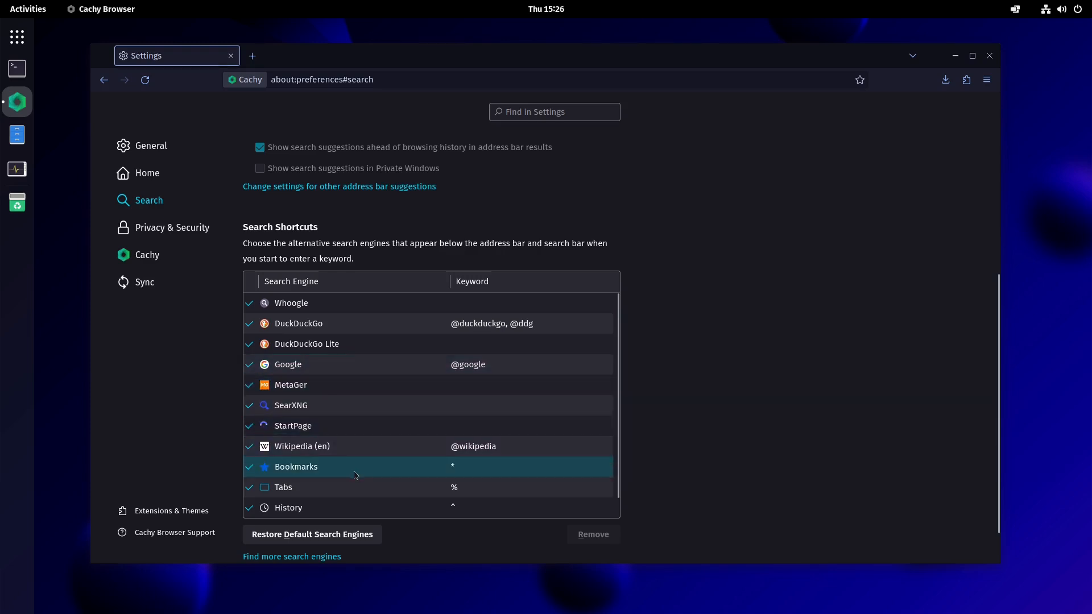
scroll(355, 475, down, 1)
scroll(361, 398, up, 1)
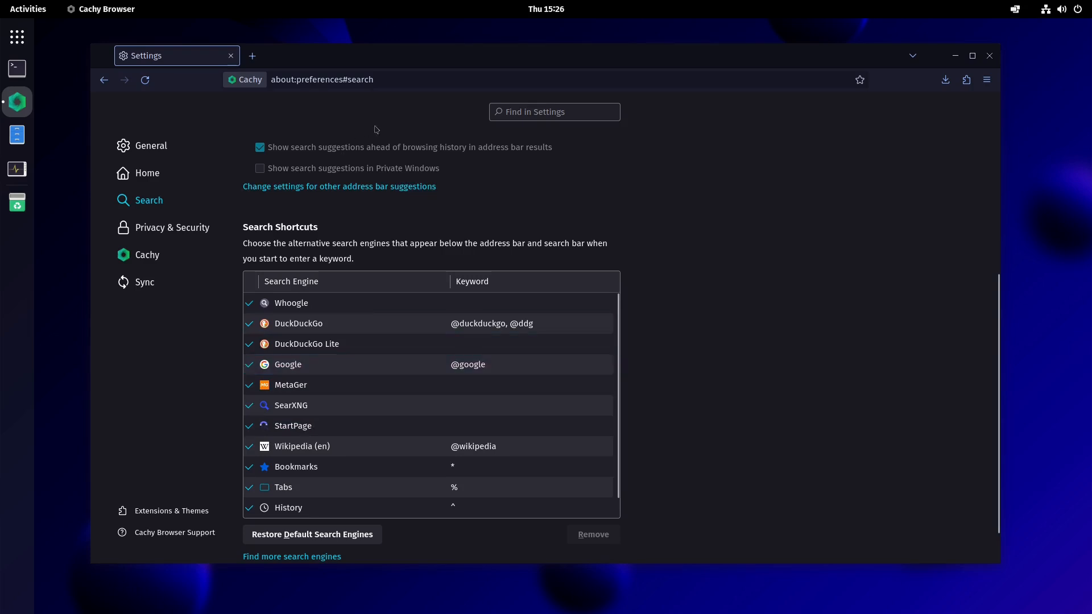
- Review the Privacy & Security and Cachy preference pages
click(172, 233)
scroll(648, 333, down, 6)
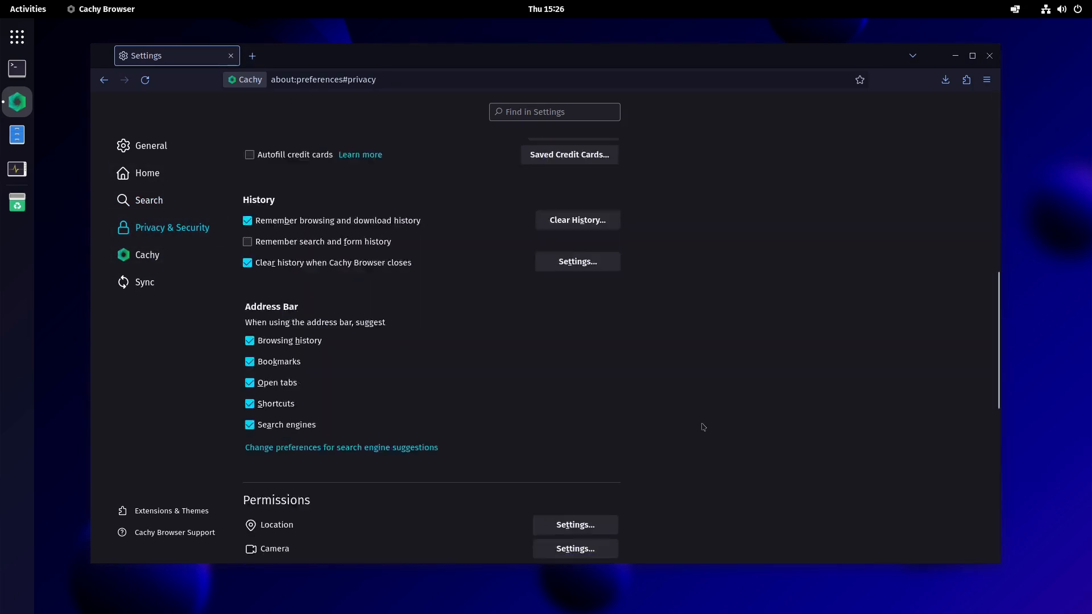
scroll(703, 427, down, 7)
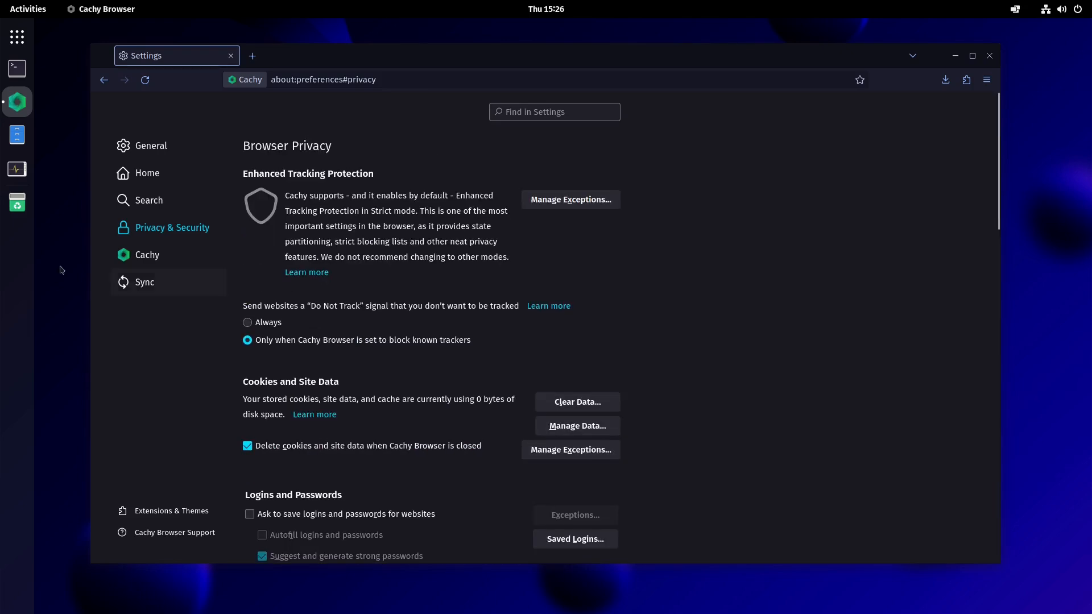
click(115, 259)
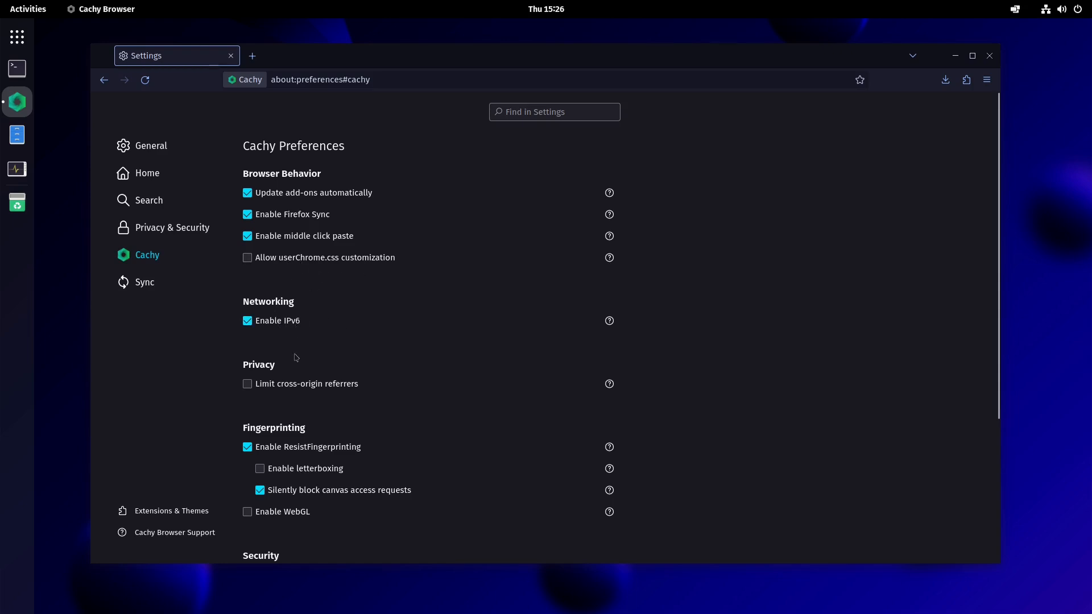
scroll(292, 341, down, 5)
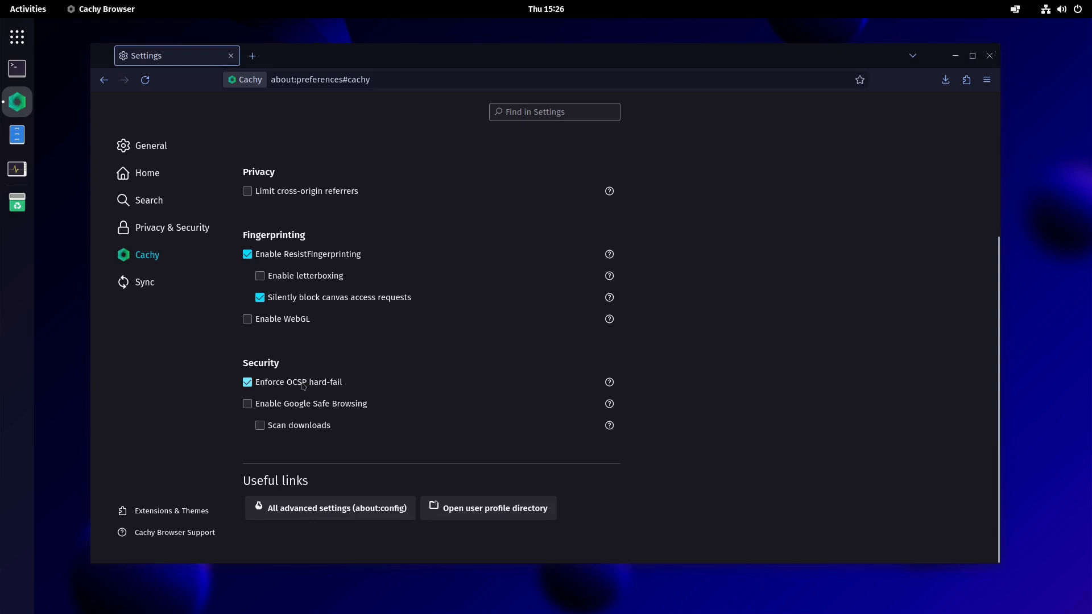
- Open the Network Settings connection dialog from the General page and close it
click(148, 146)
scroll(455, 265, down, 20)
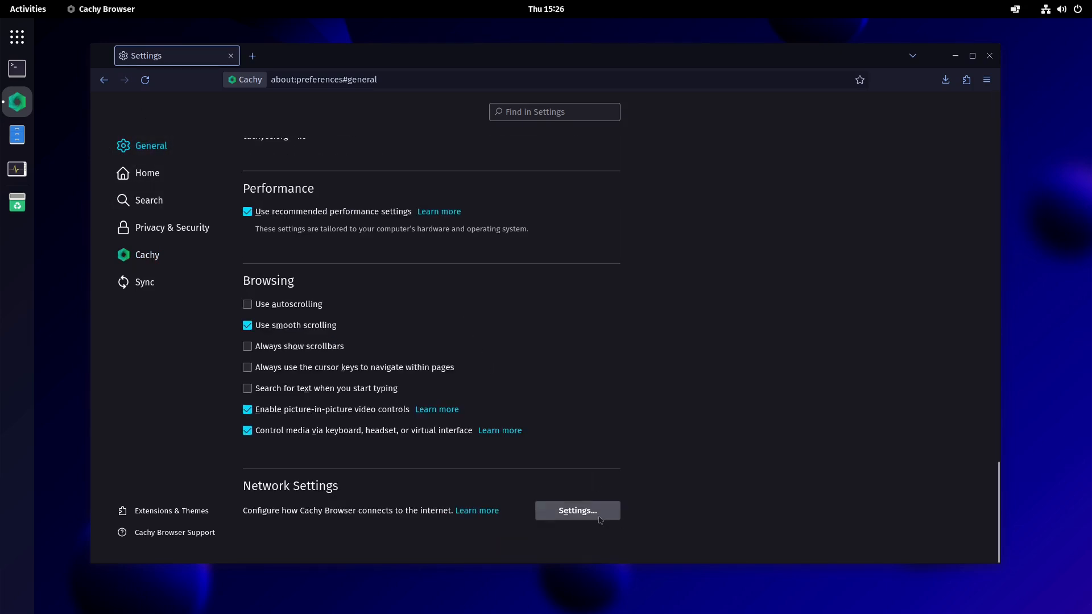
click(599, 519)
scroll(530, 502, down, 2)
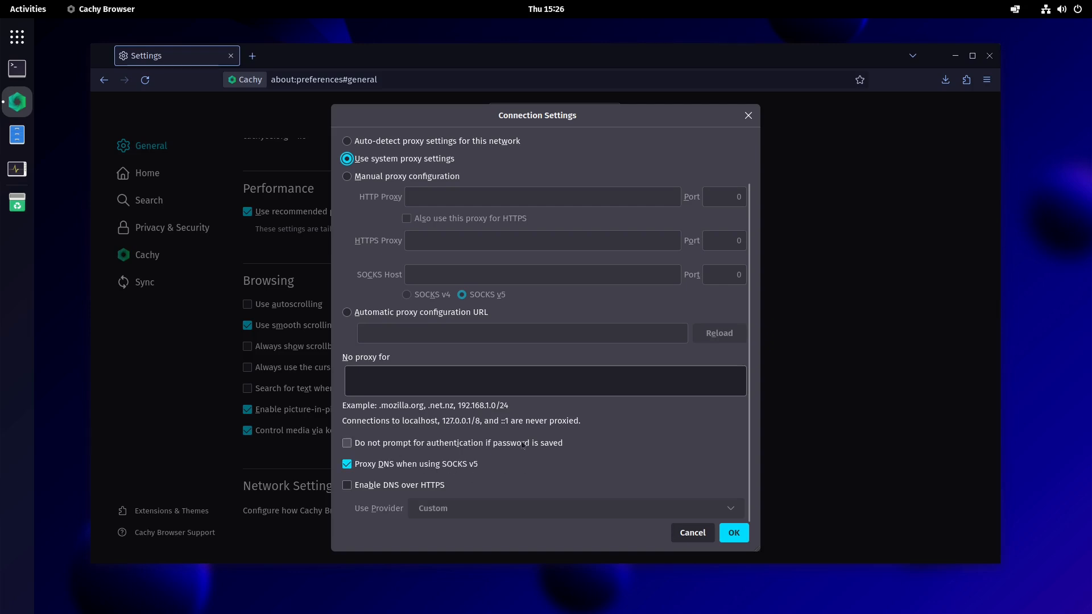
click(748, 116)
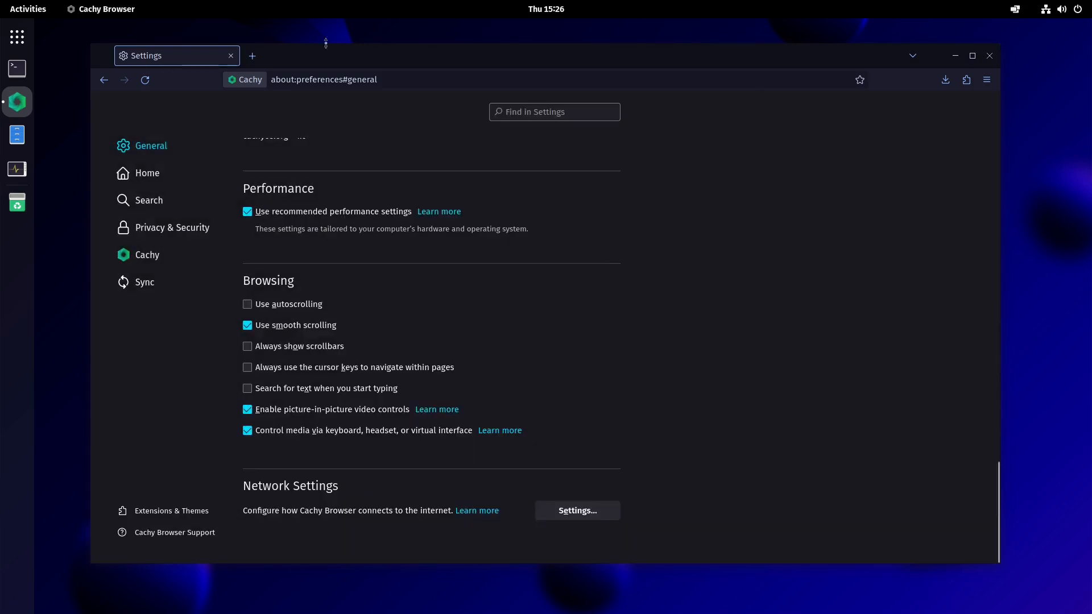
- Close the browser, open the application grid and browse the System Tools folder
click(989, 55)
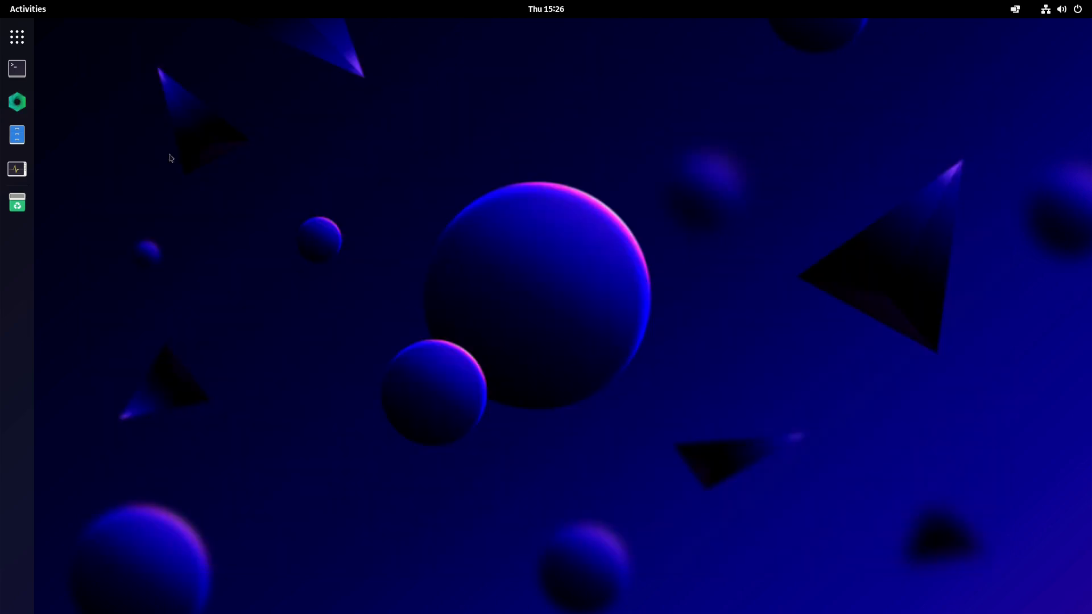
click(17, 37)
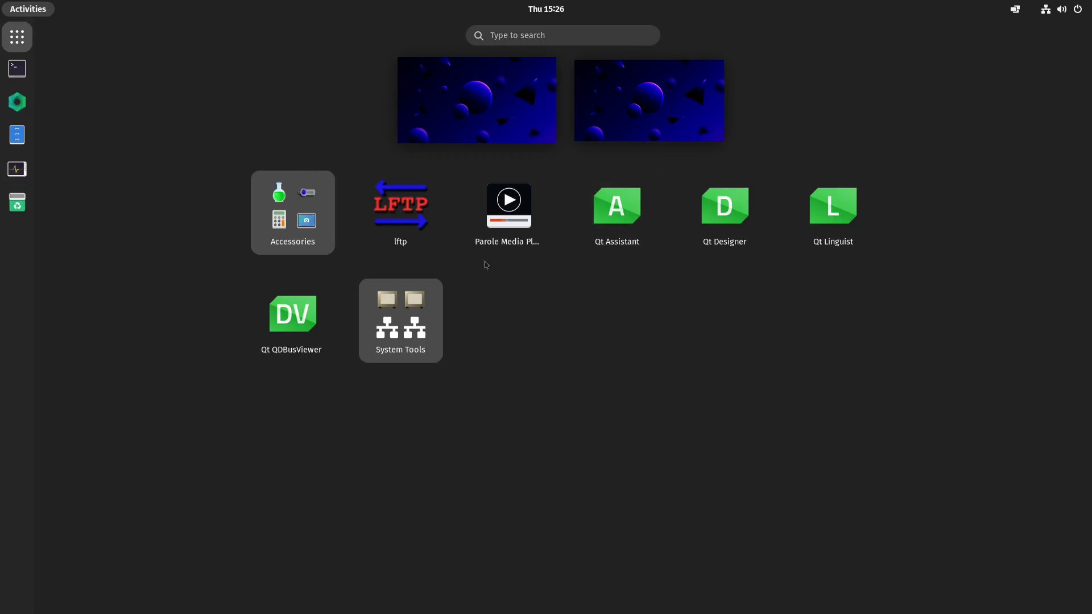
click(386, 328)
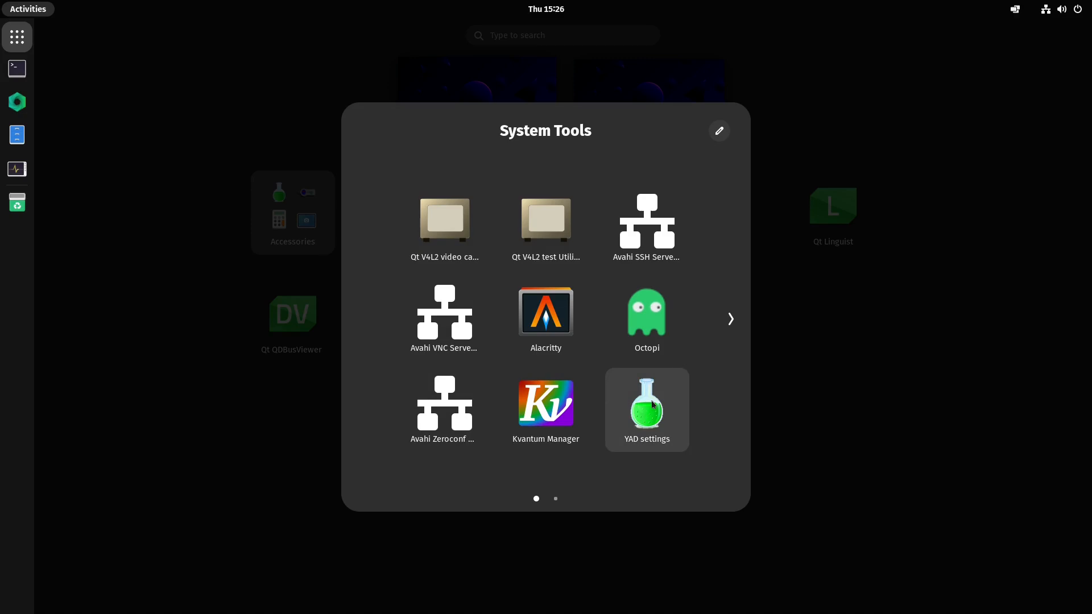
scroll(656, 404, down, 1)
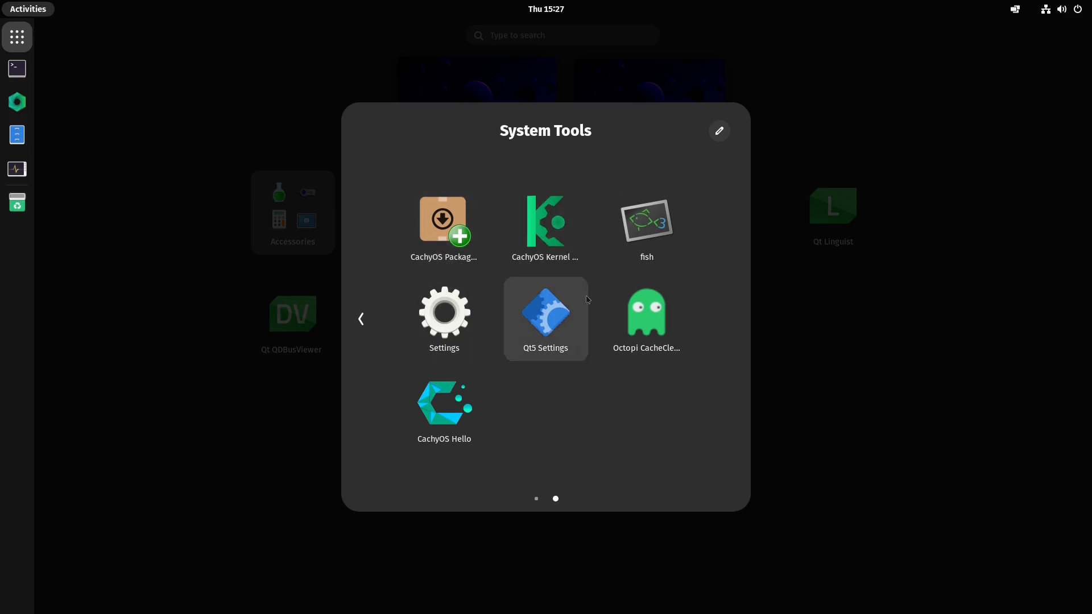
scroll(617, 289, up, 1)
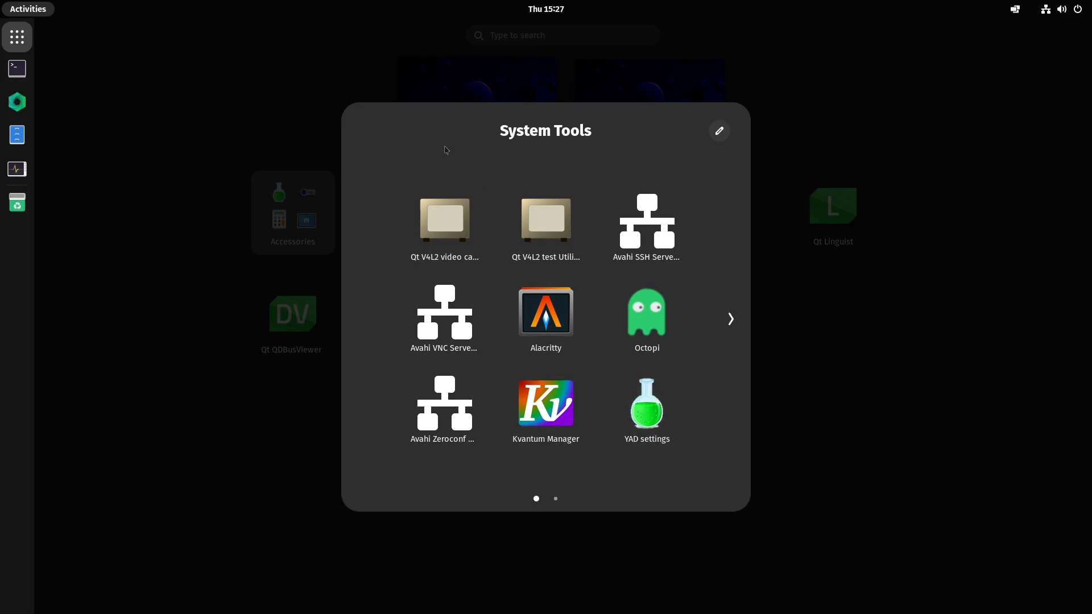
click(764, 152)
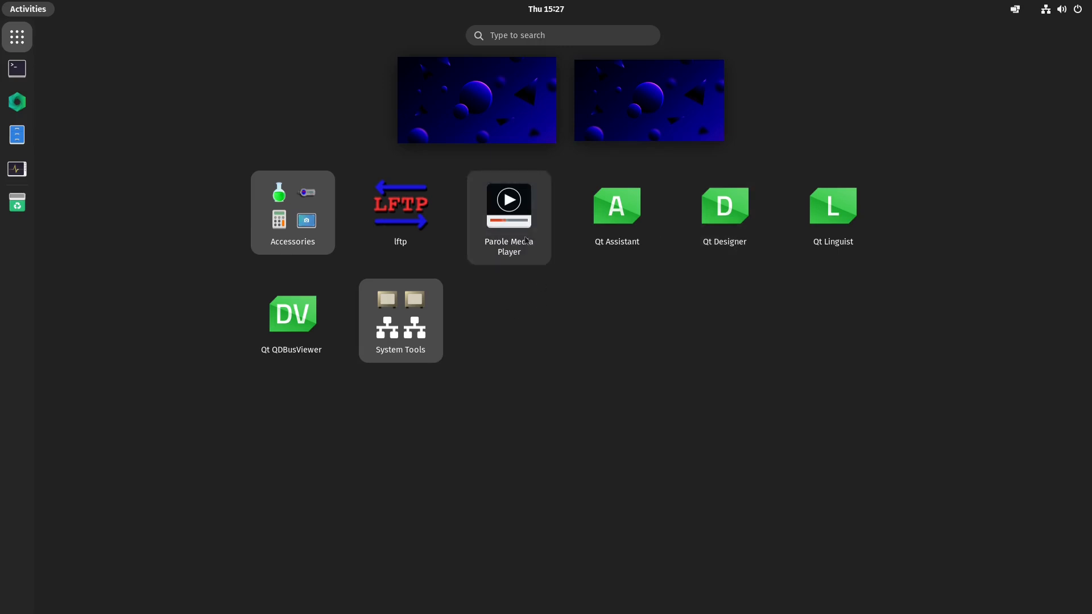
- Launch Tweaks from the Accessories folder and open its Appearance section
click(316, 218)
scroll(646, 322, down, 1)
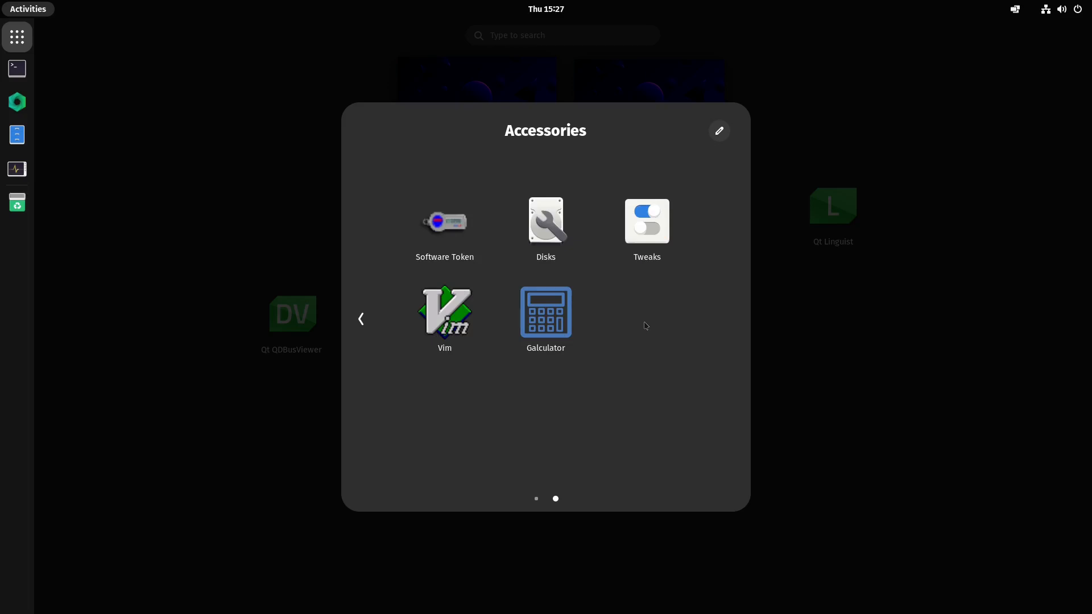
click(647, 244)
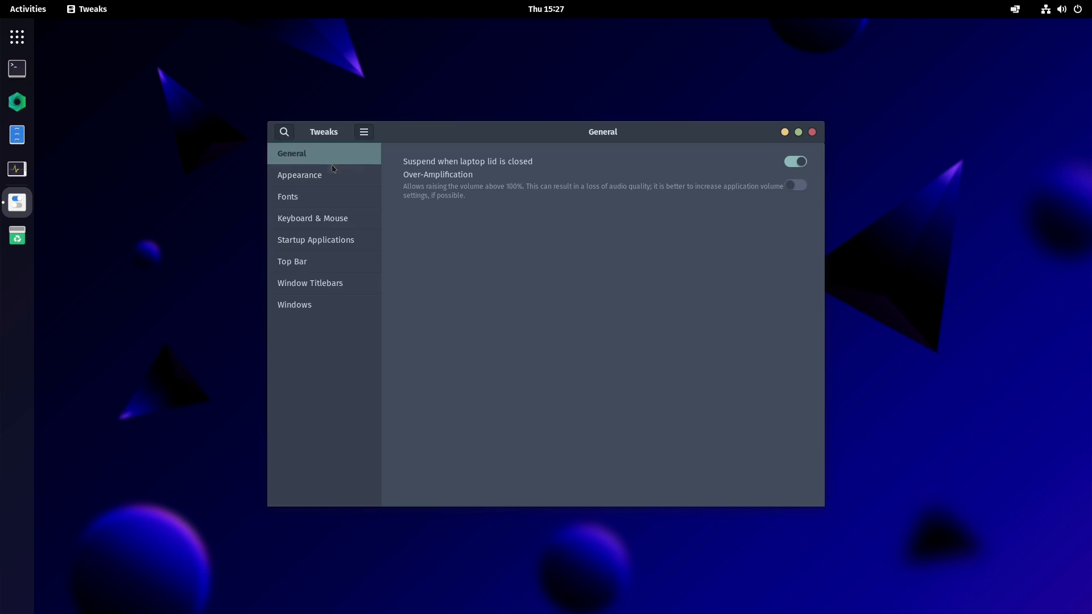
click(322, 177)
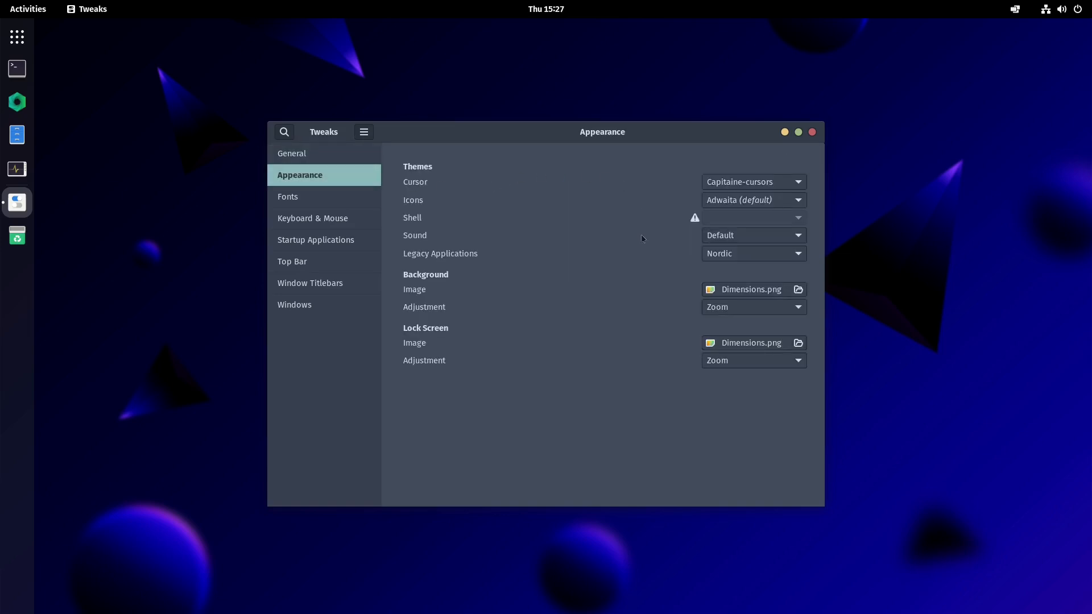
- Browse the Fonts, Keyboard & Mouse, Startup Applications and Top Bar pages in Tweaks
click(314, 202)
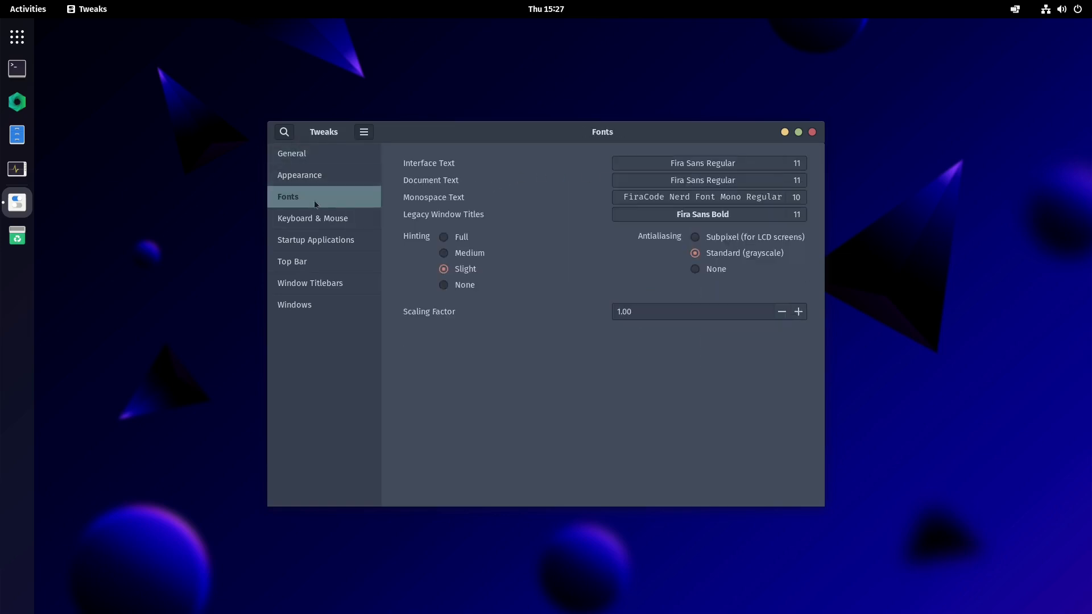
click(318, 215)
click(316, 241)
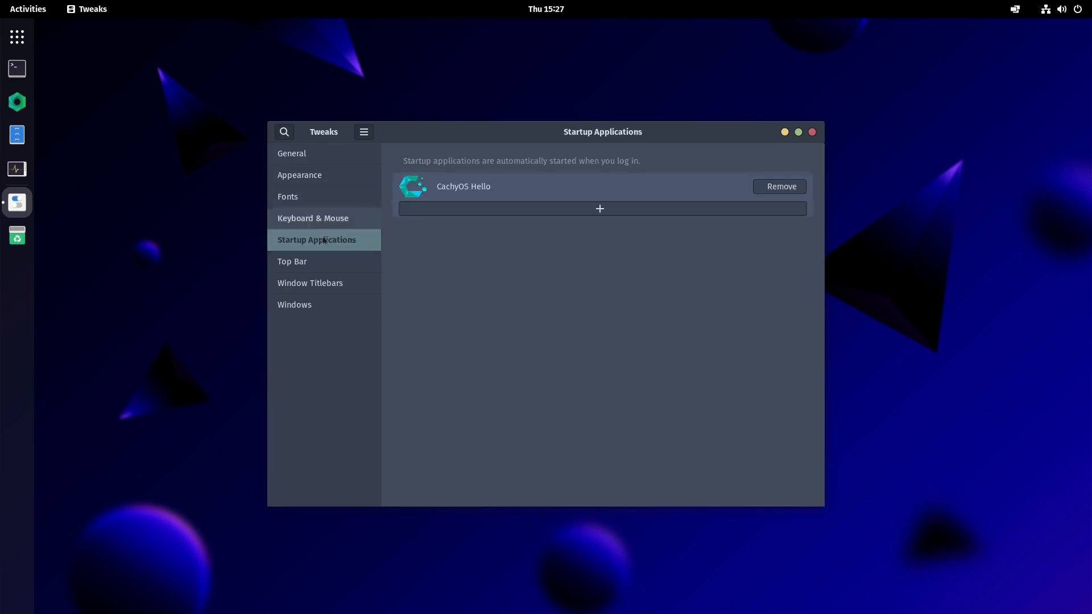
click(312, 263)
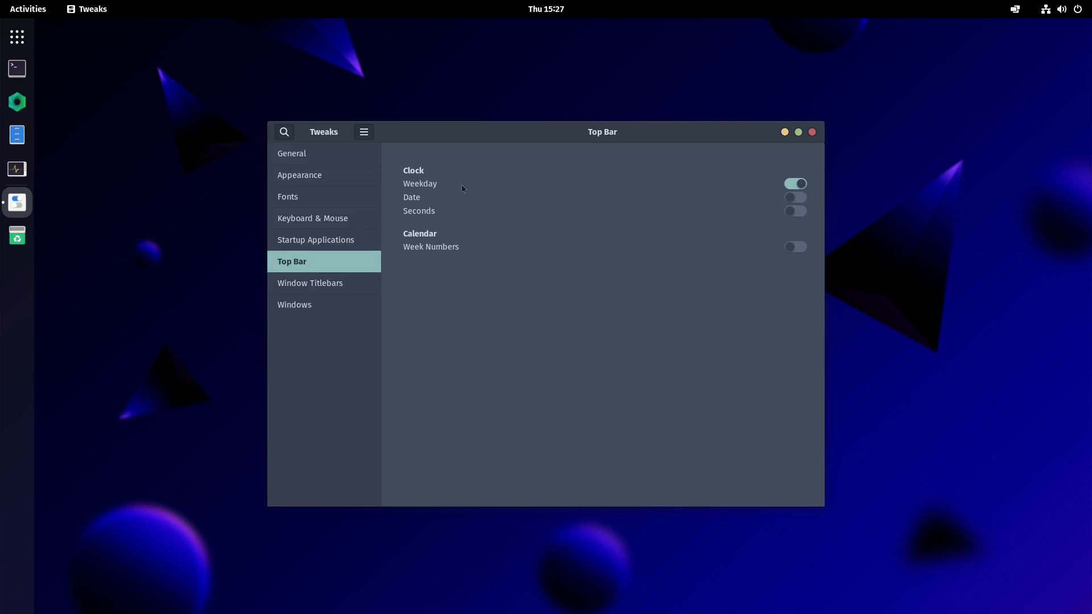
- Turn on the date in the top bar clock, leaving seconds and week numbers off
click(794, 198)
double_click(795, 199)
click(795, 211)
click(796, 212)
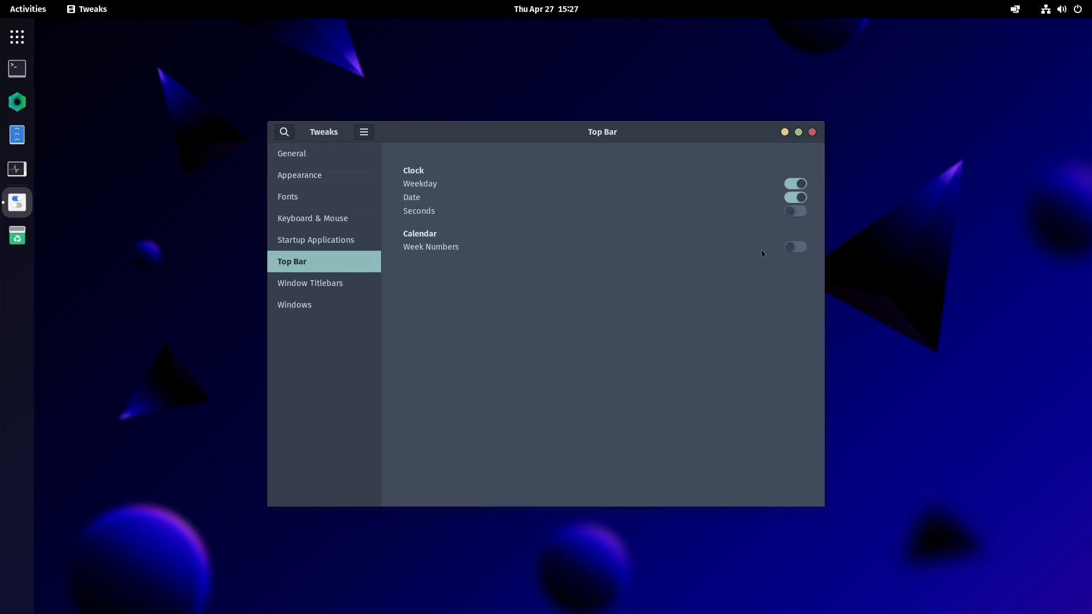
click(799, 253)
click(798, 253)
- Review the Window Titlebars and Windows pages, then close Tweaks
click(319, 287)
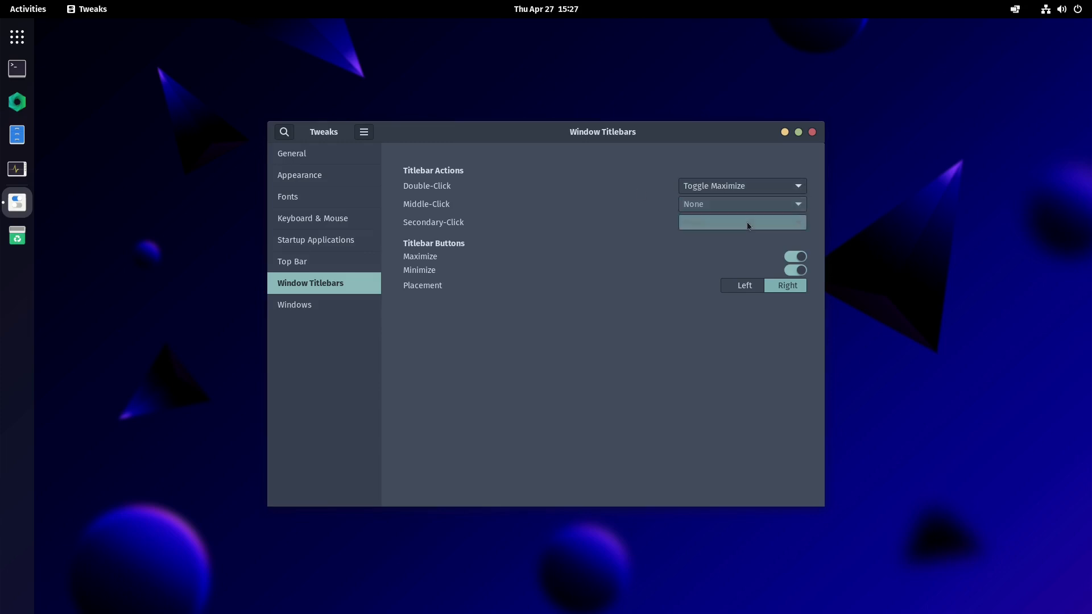
click(281, 305)
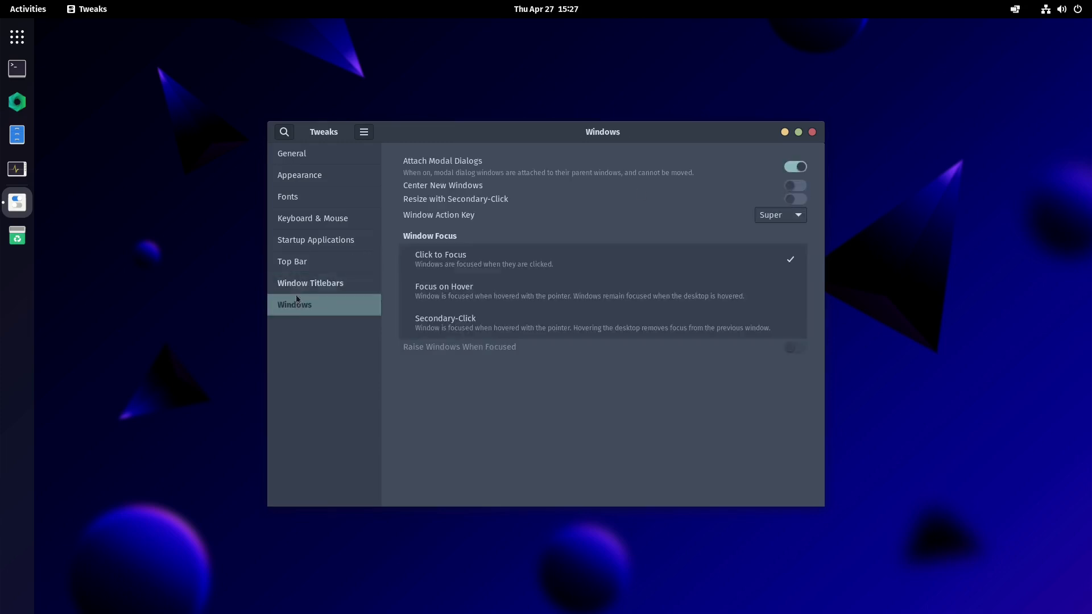
click(812, 132)
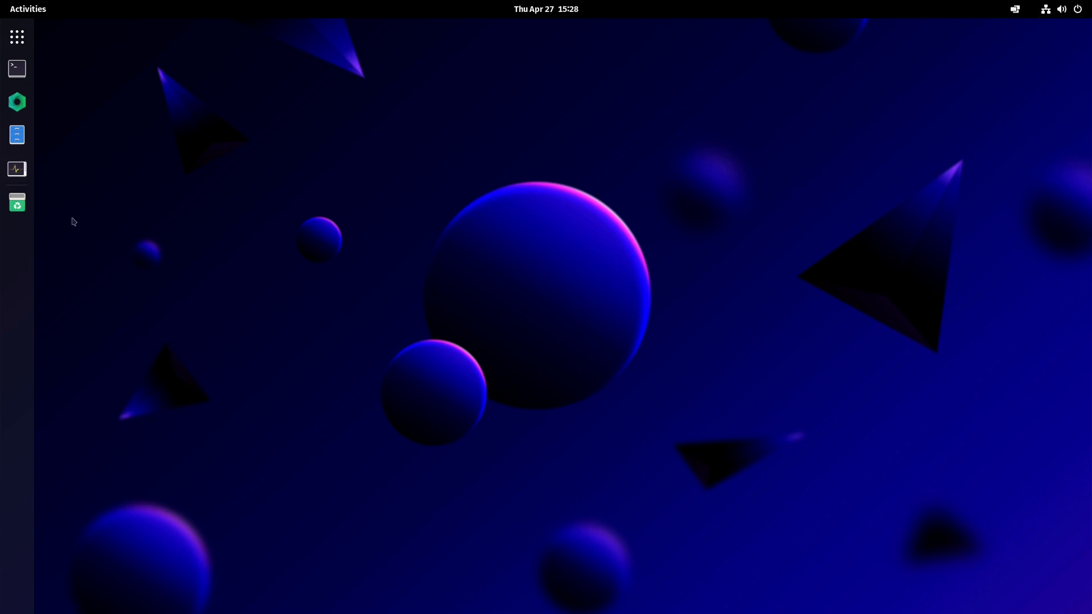
- Search the applications for "install" and launch the CachyOS Package Installer
key(super)
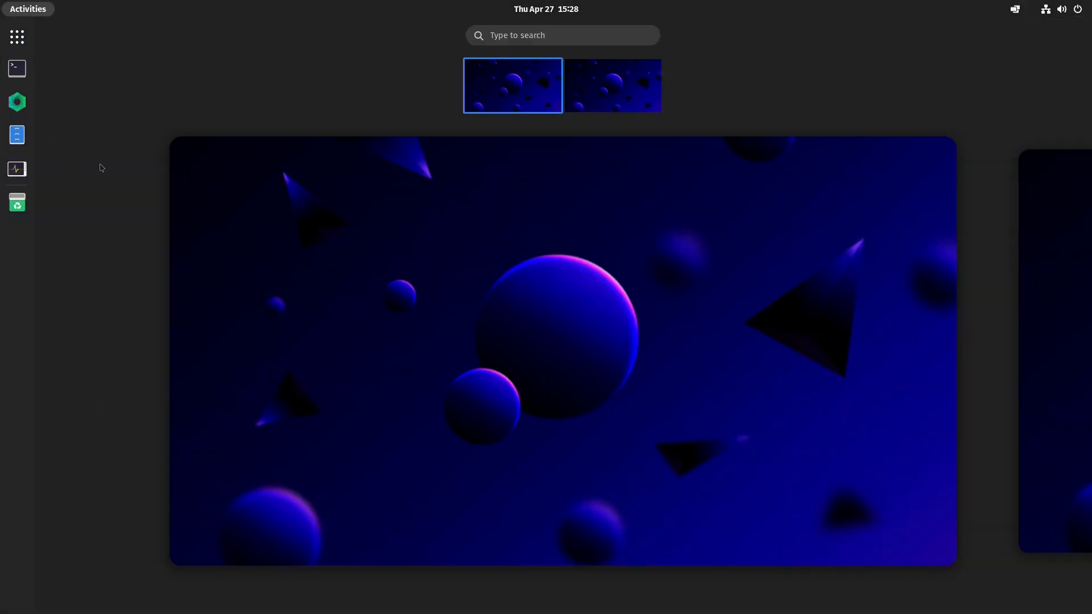
scroll(100, 168, down, 1)
scroll(184, 249, up, 1)
click(29, 36)
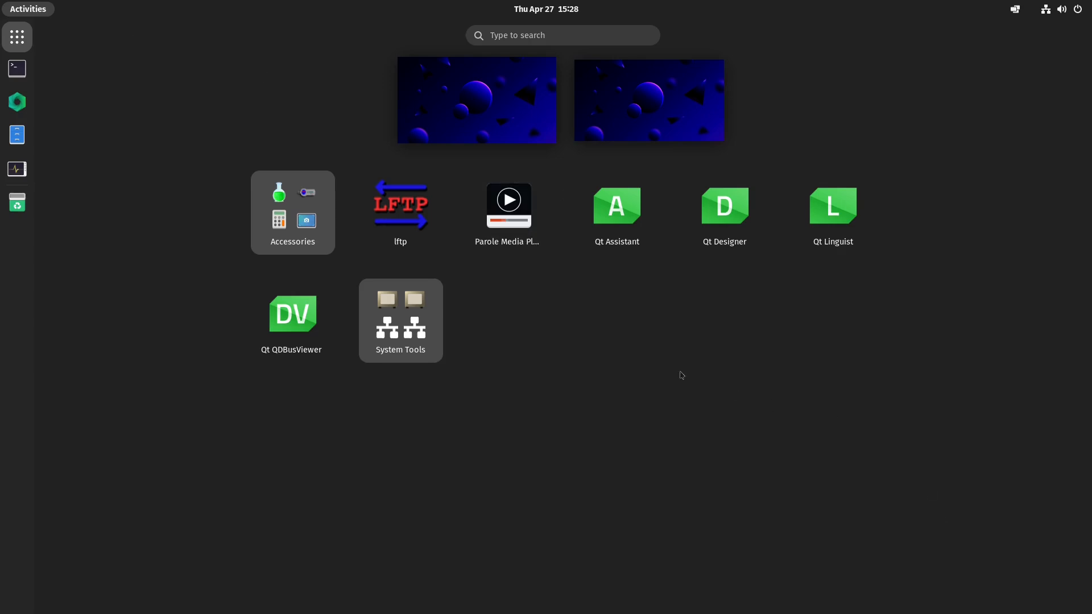
click(547, 35)
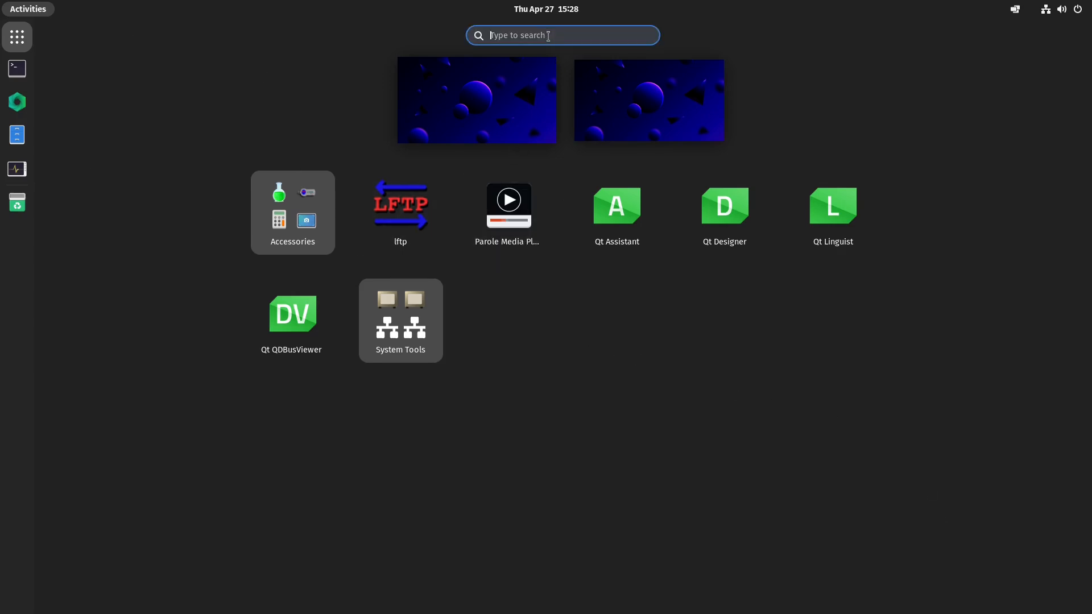
text(install)
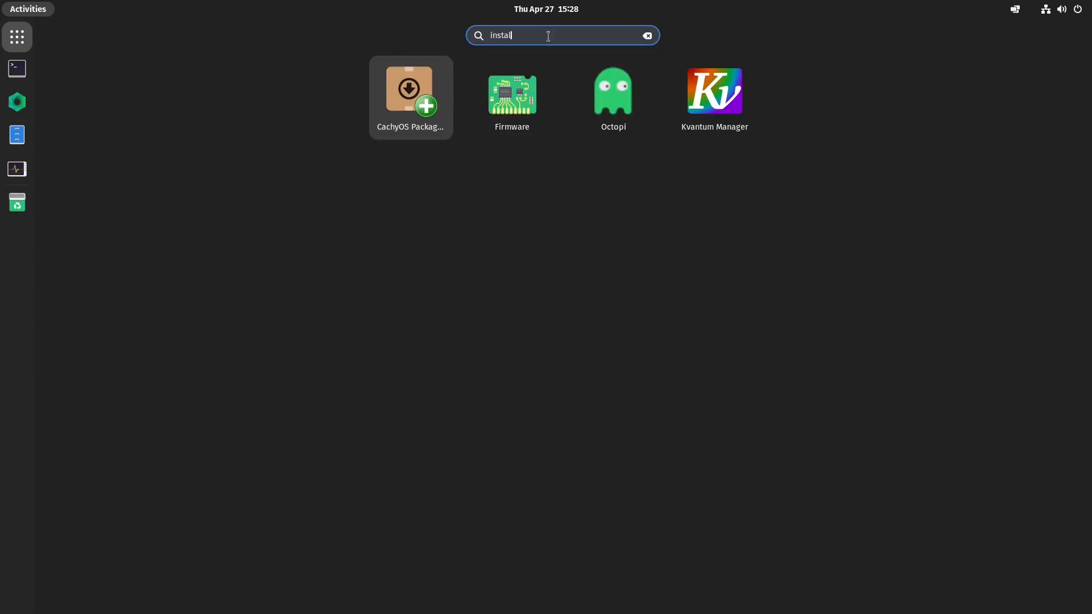
key(Return)
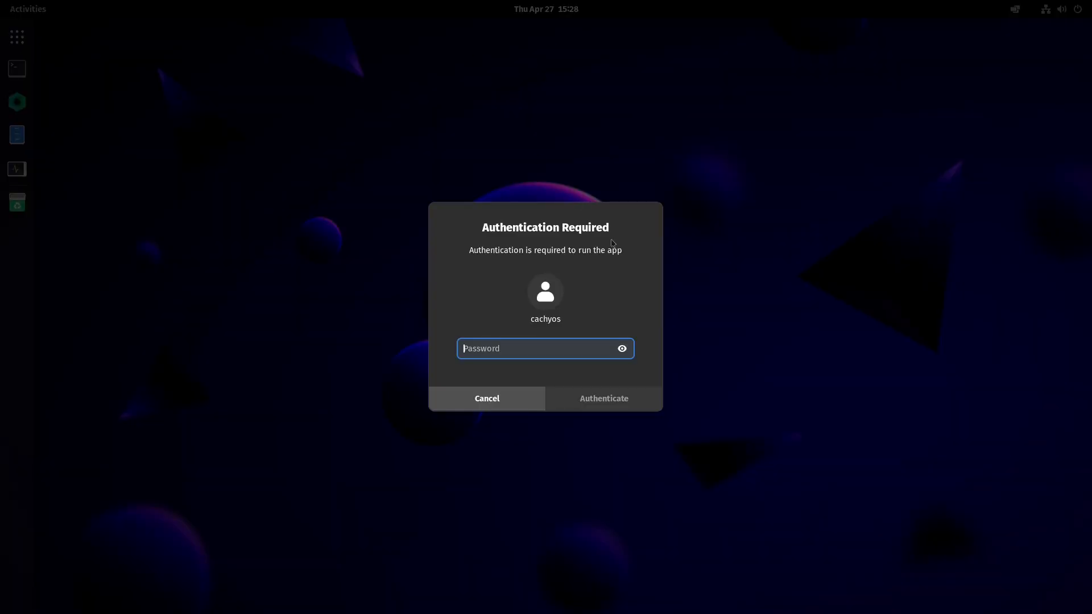
- Enter the account password to authenticate the installer and dismiss the lock error dialog
text(●●)
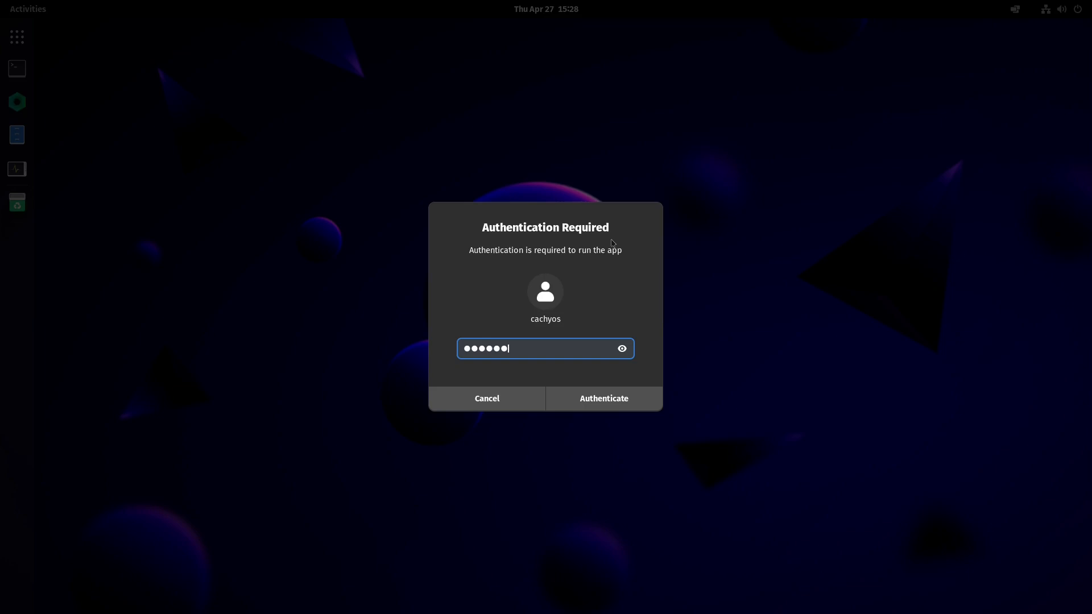
text(●●●●●●●)
key(Return)
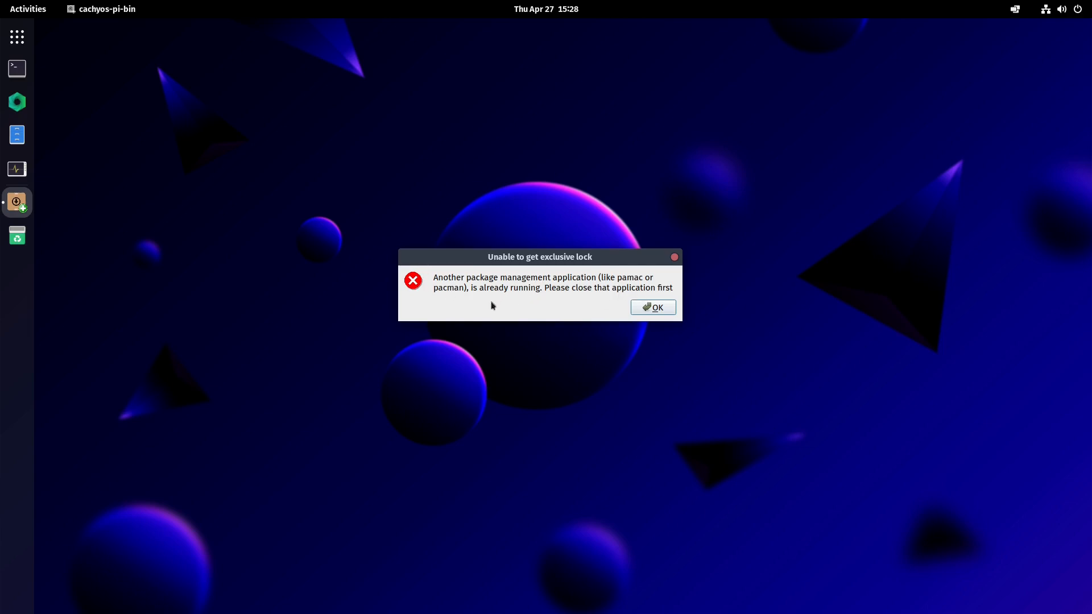
click(659, 308)
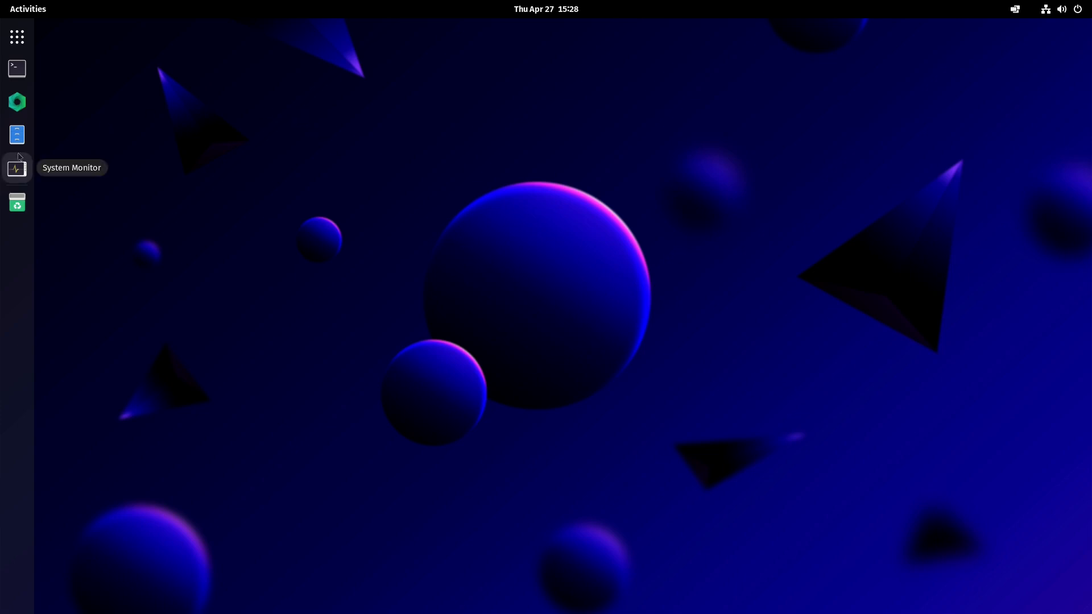
key(super)
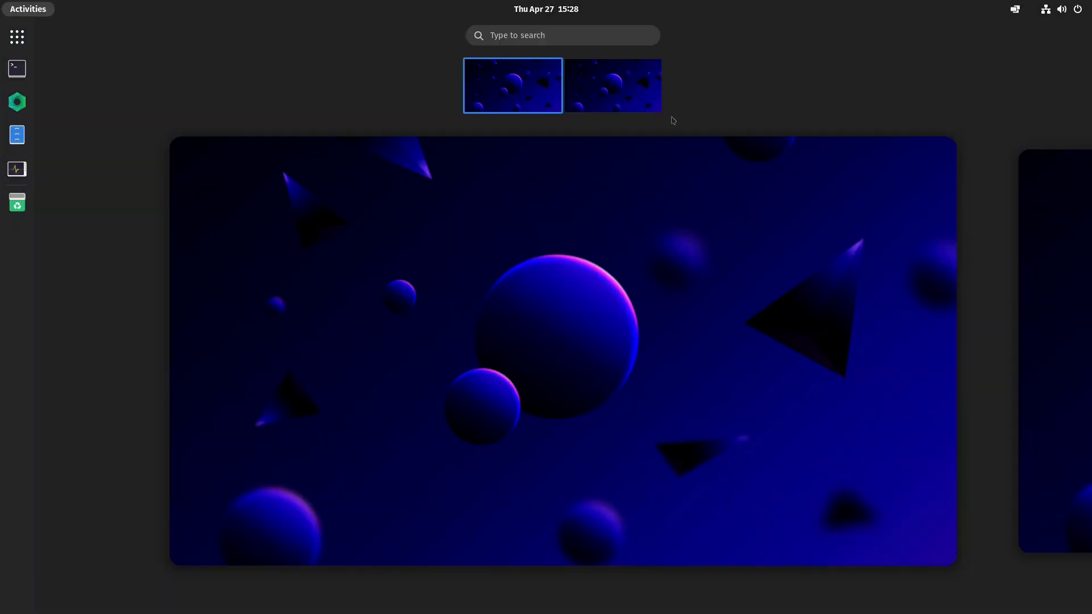
scroll(666, 208, down, 1)
scroll(673, 234, up, 1)
scroll(676, 236, down, 1)
scroll(676, 235, up, 1)
click(884, 194)
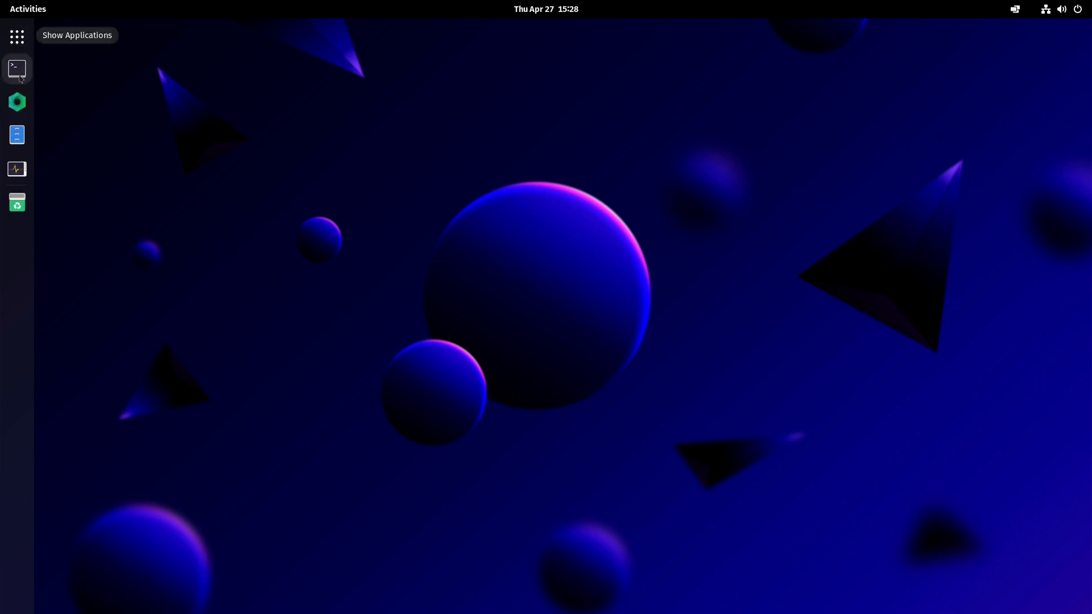
- Open System Monitor, sort the processes by name, scroll through the list and close it
click(17, 169)
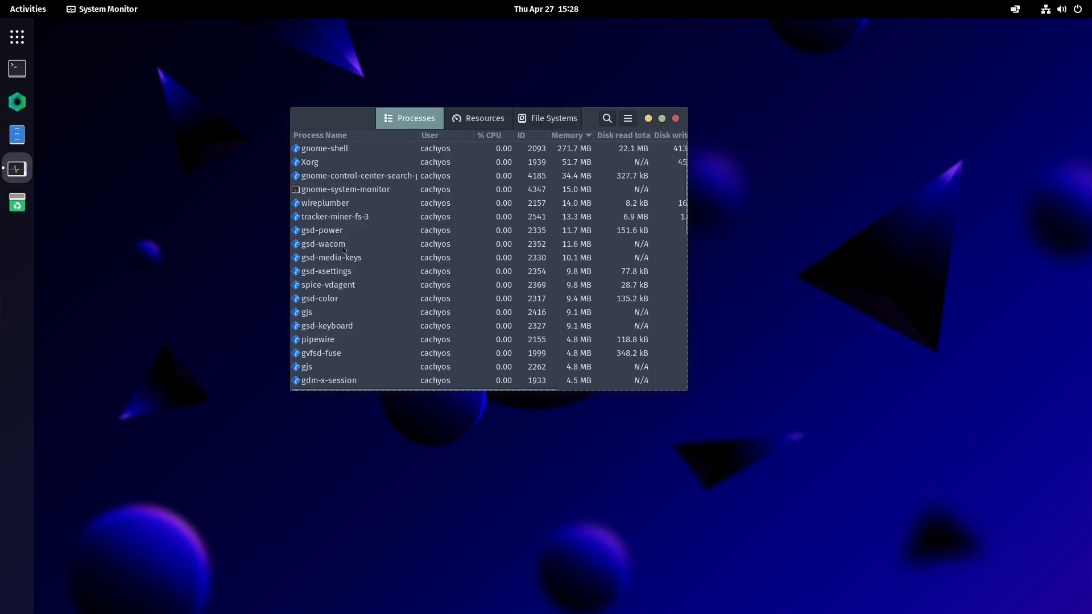
scroll(344, 250, down, 10)
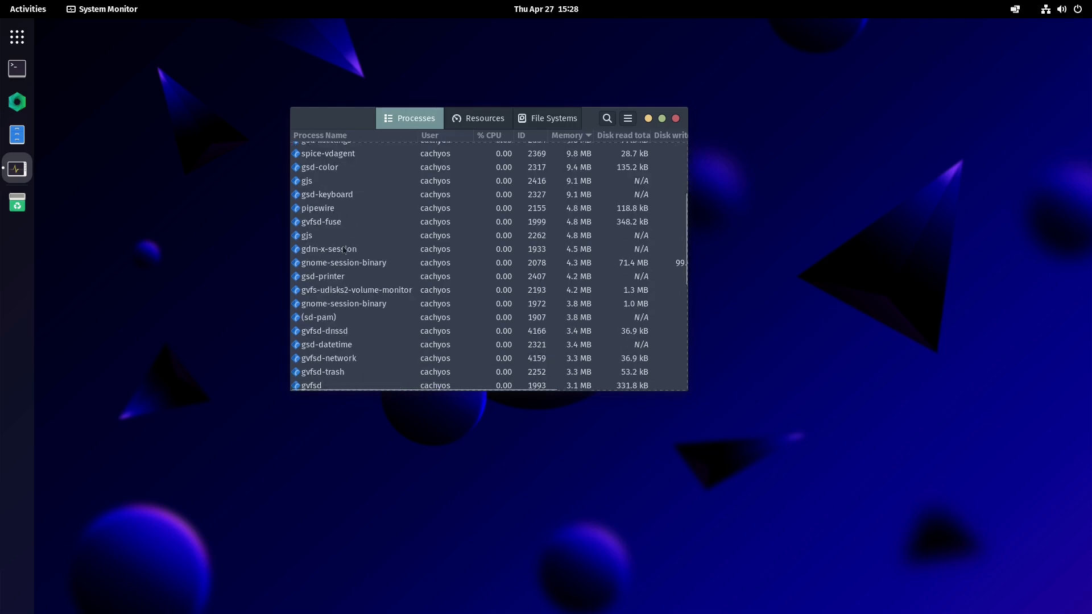
click(320, 135)
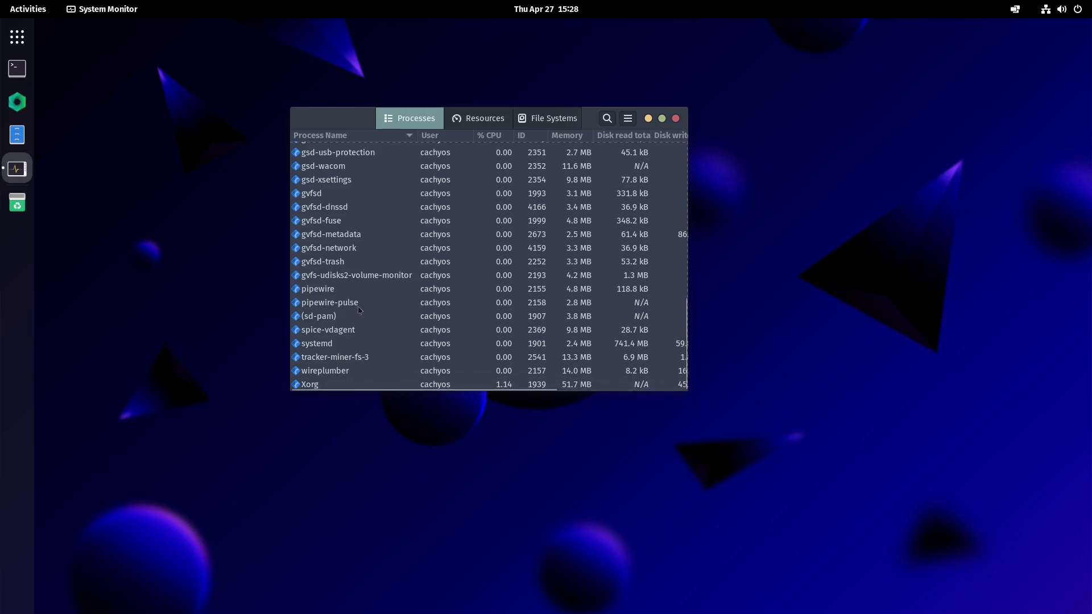
scroll(336, 324, up, 1)
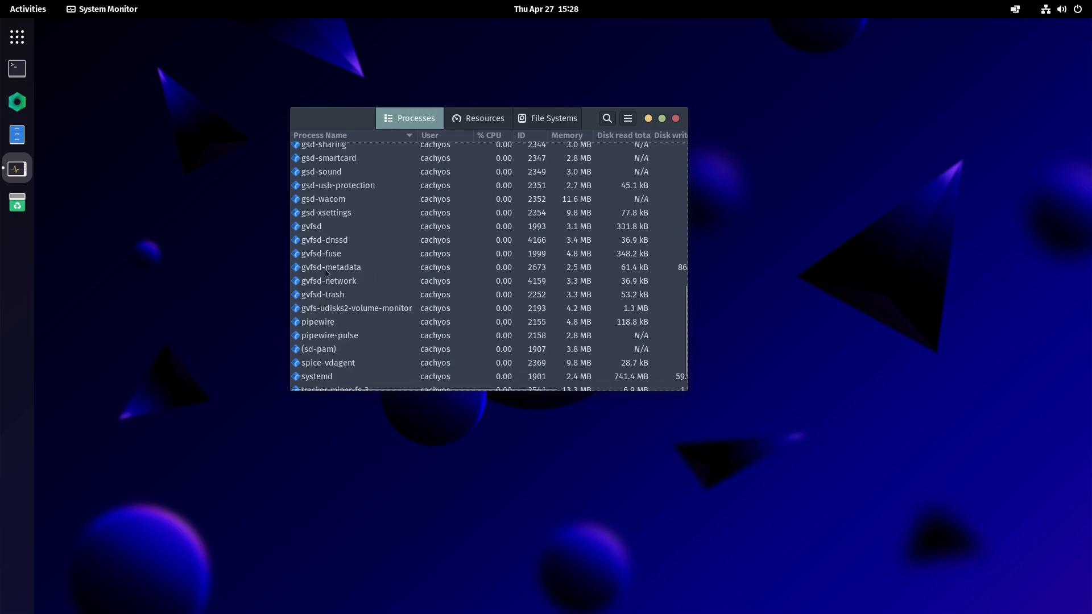
scroll(327, 273, up, 2)
scroll(334, 323, up, 5)
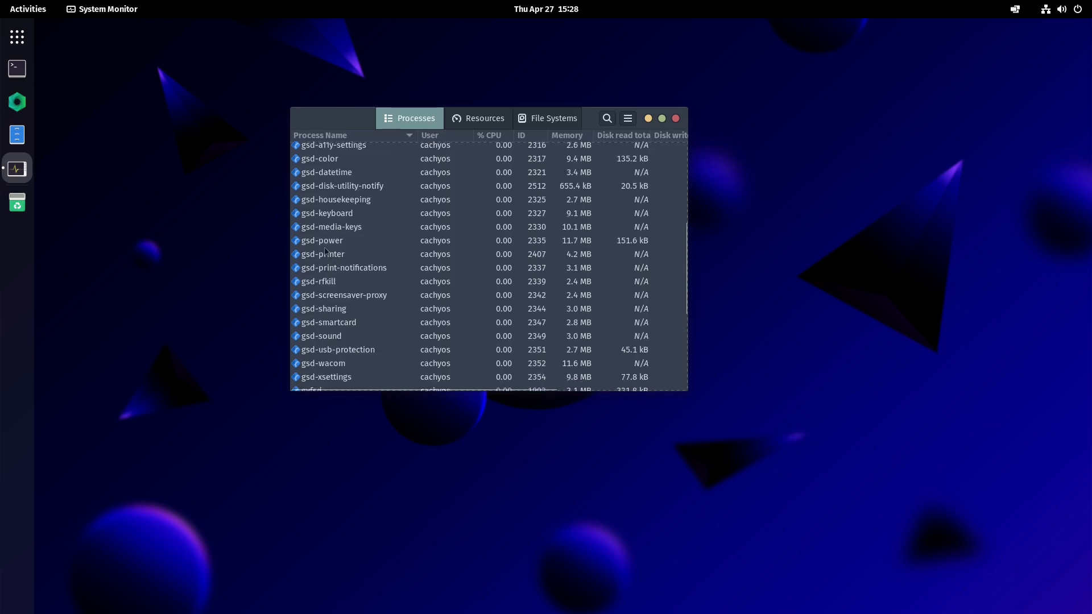
scroll(354, 280, up, 3)
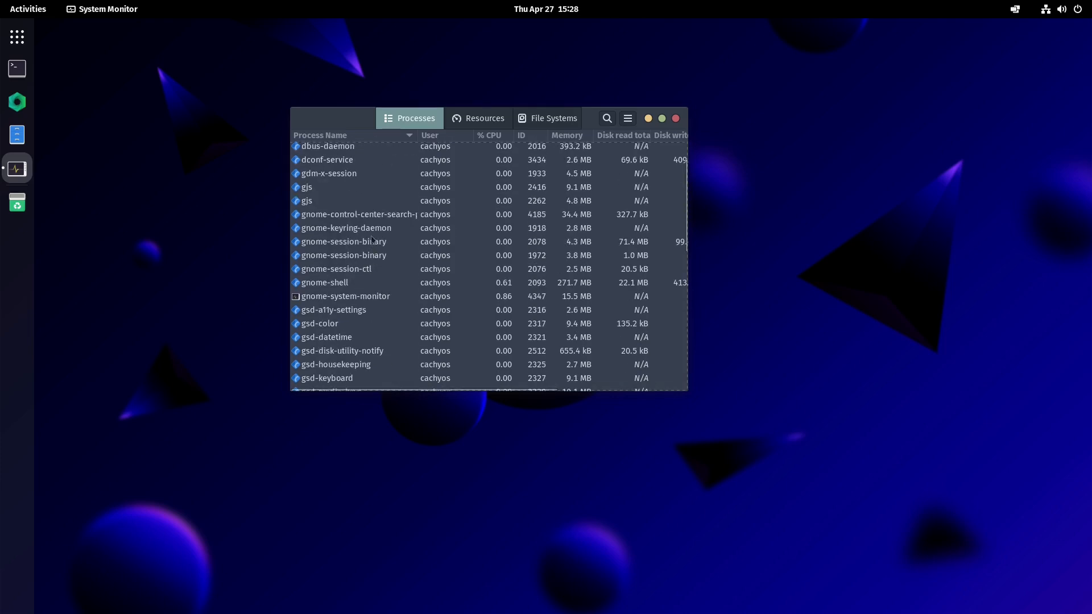
scroll(380, 219, up, 2)
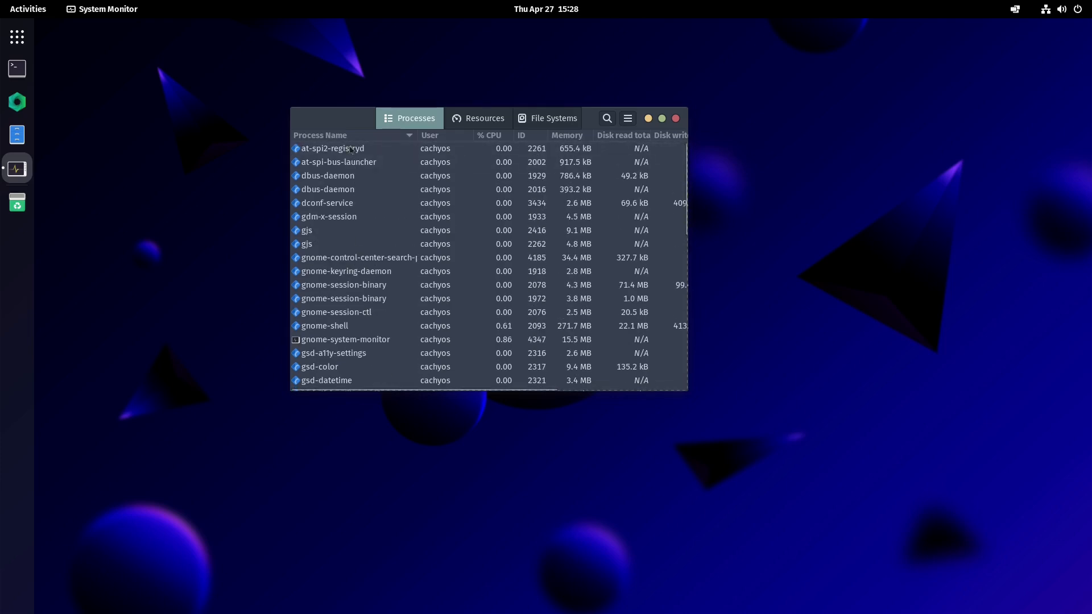
scroll(355, 256, down, 2)
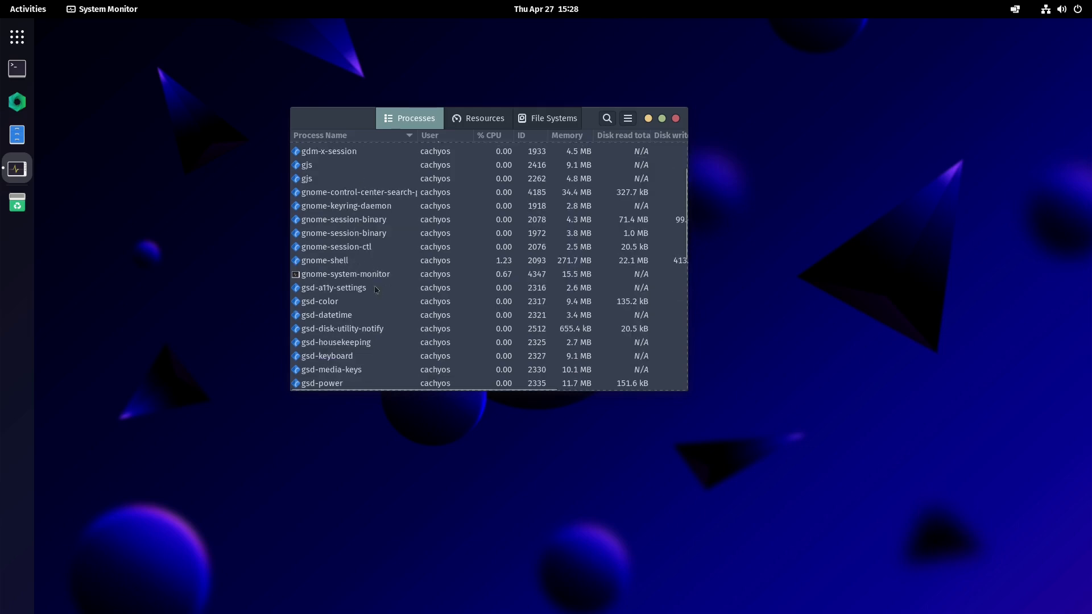
scroll(375, 313, down, 8)
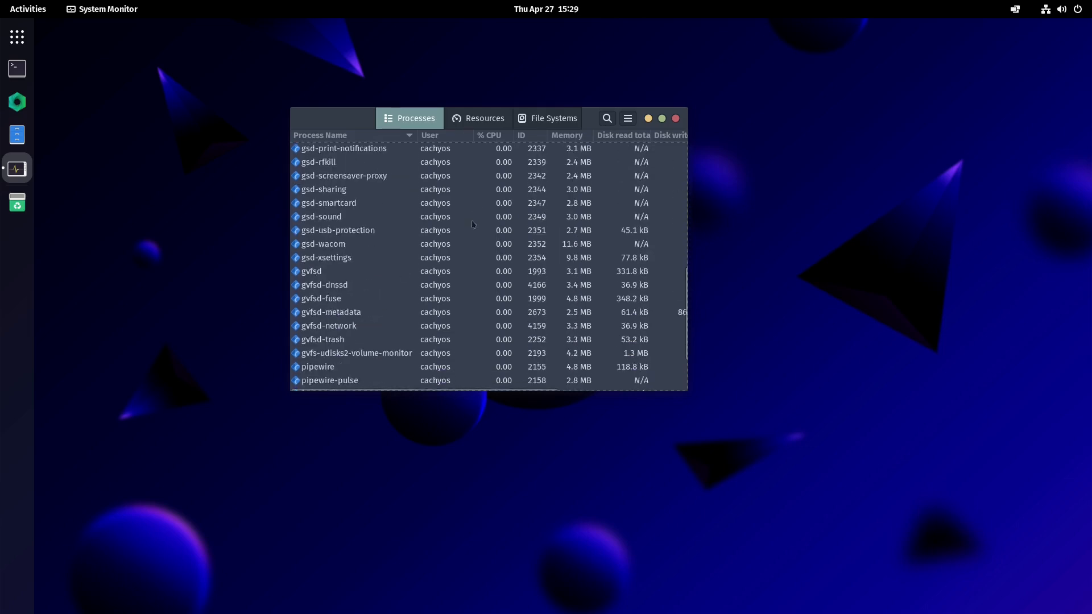
click(676, 118)
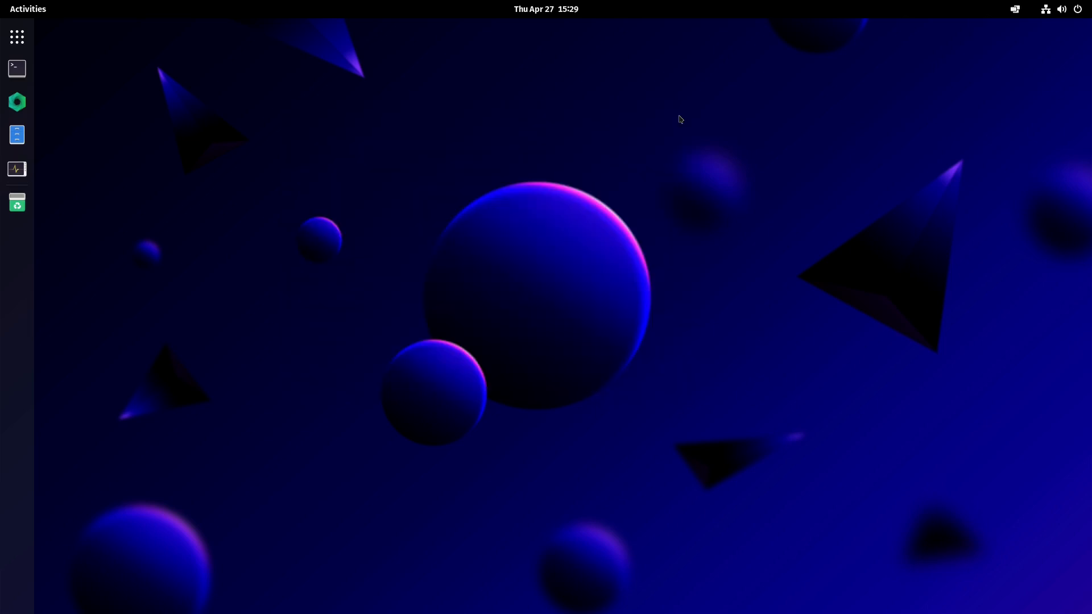
- Open the terminal and run sudo pacman -Syu, submitting the sudo password
click(17, 69)
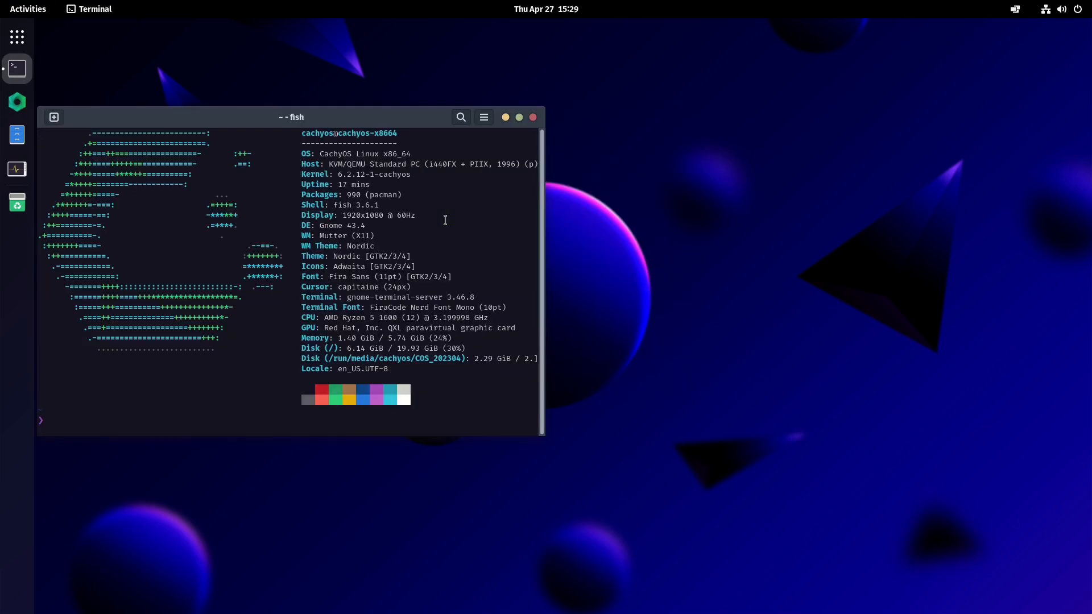
text(sudo pacman -Syu)
key(Return)
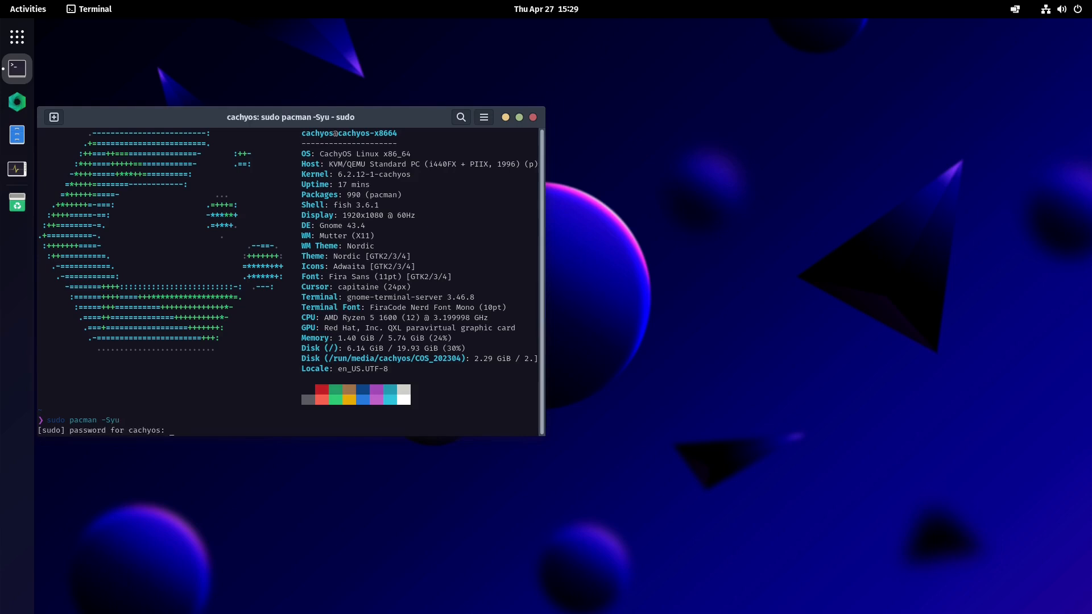
key(Return)
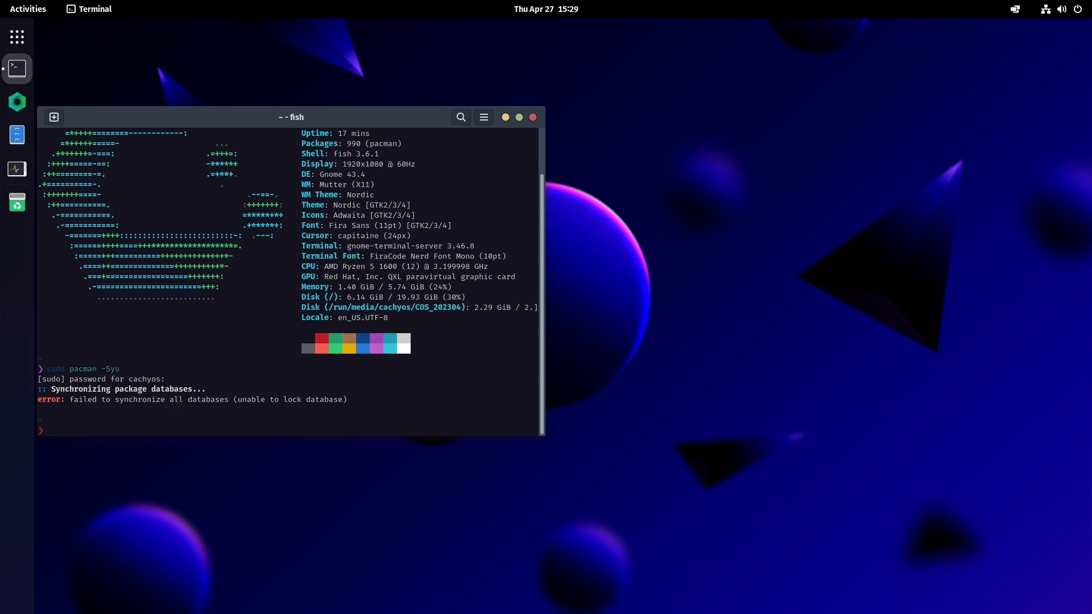
- Search the applications for "he" and launch CachyOS Hello
click(16, 74)
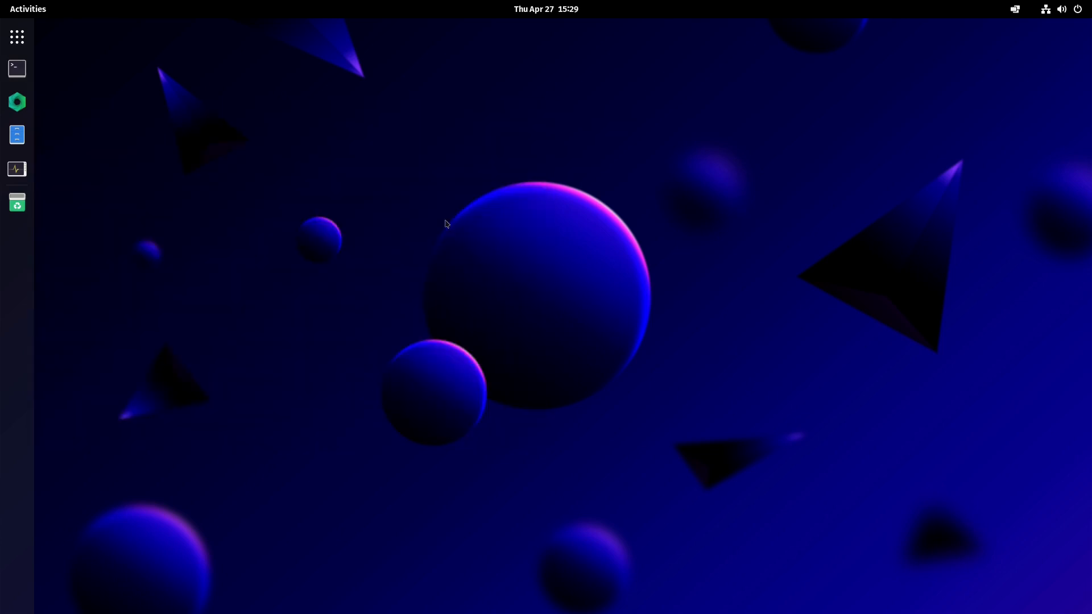
click(22, 44)
text(wel)
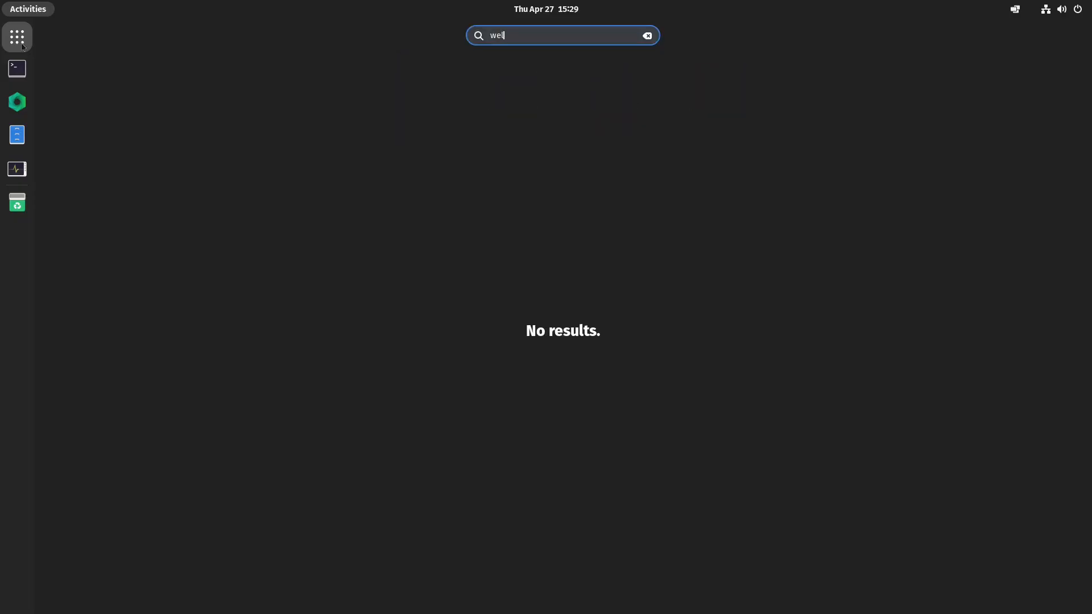
key(BackSpace)
key(BackSpace)
key(BackSpace)
text(he)
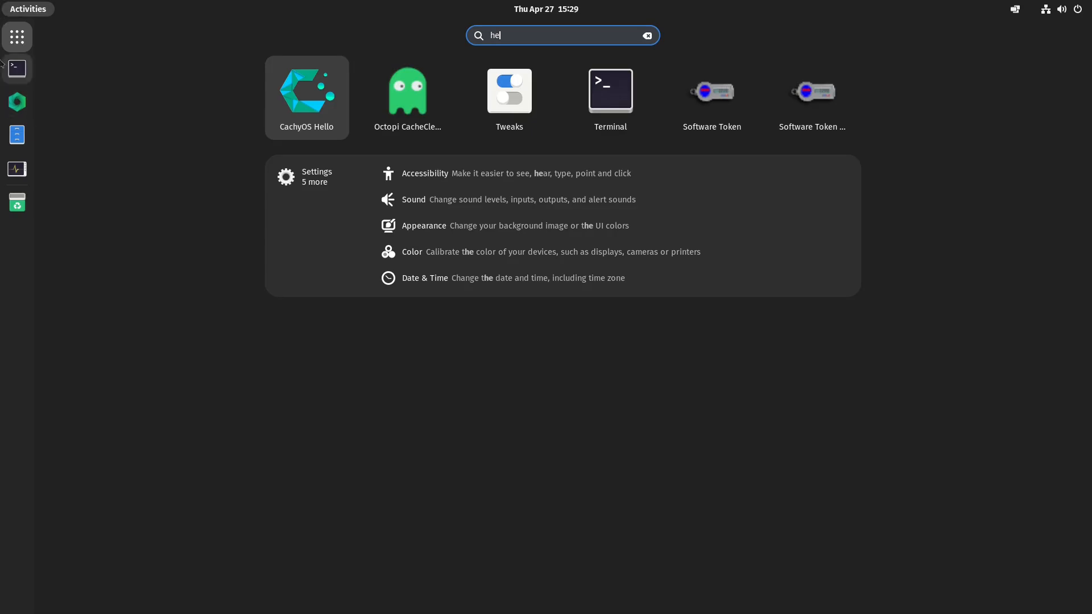
click(282, 100)
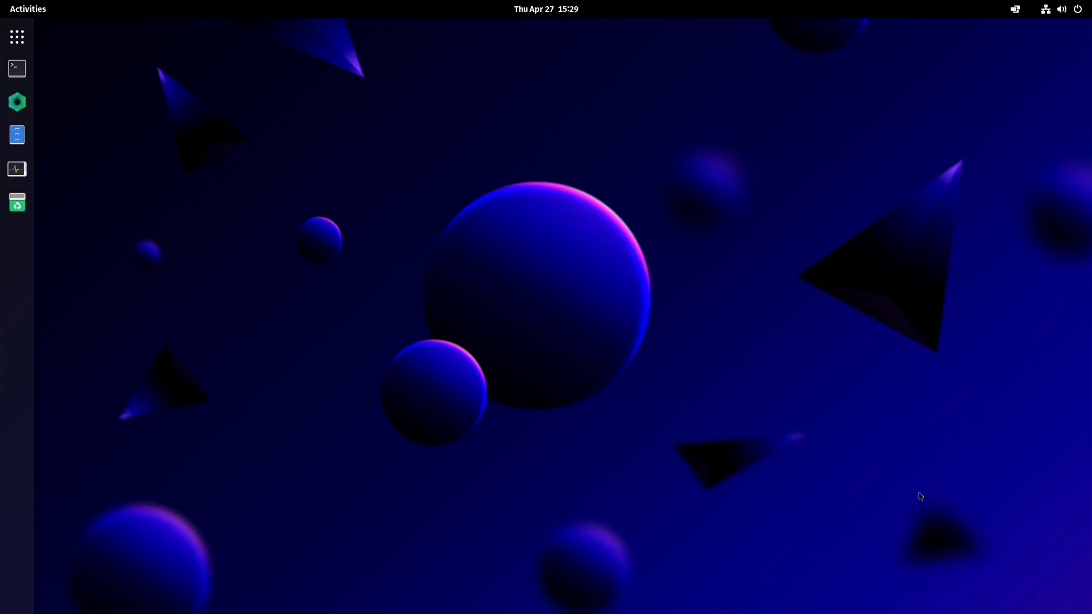
click(453, 432)
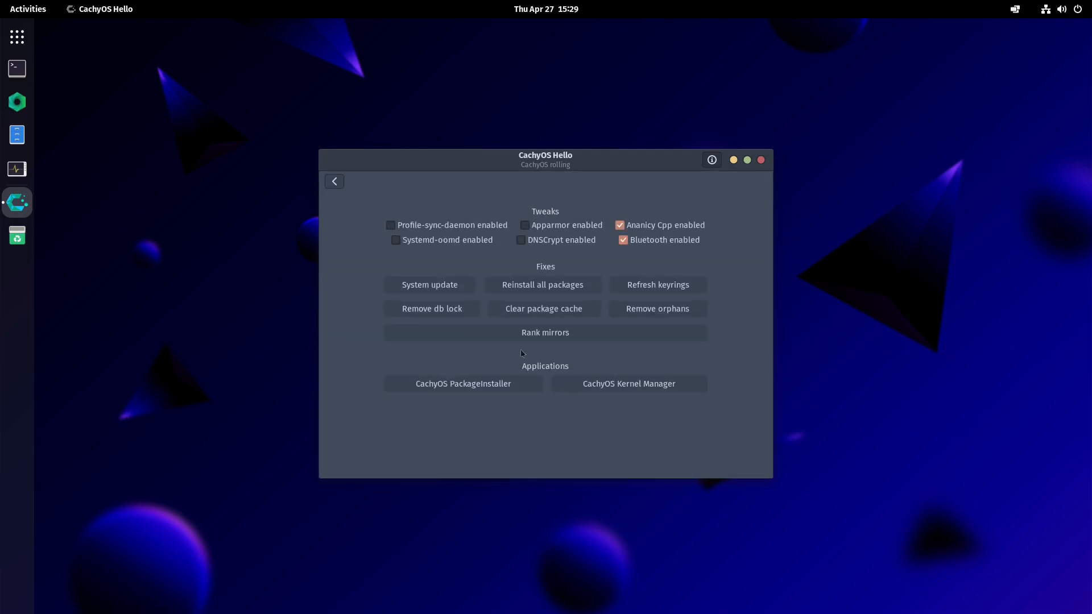
- Remove the pacman database lock, entering the account password, then dismiss the notice and close CachyOS Hello
click(464, 309)
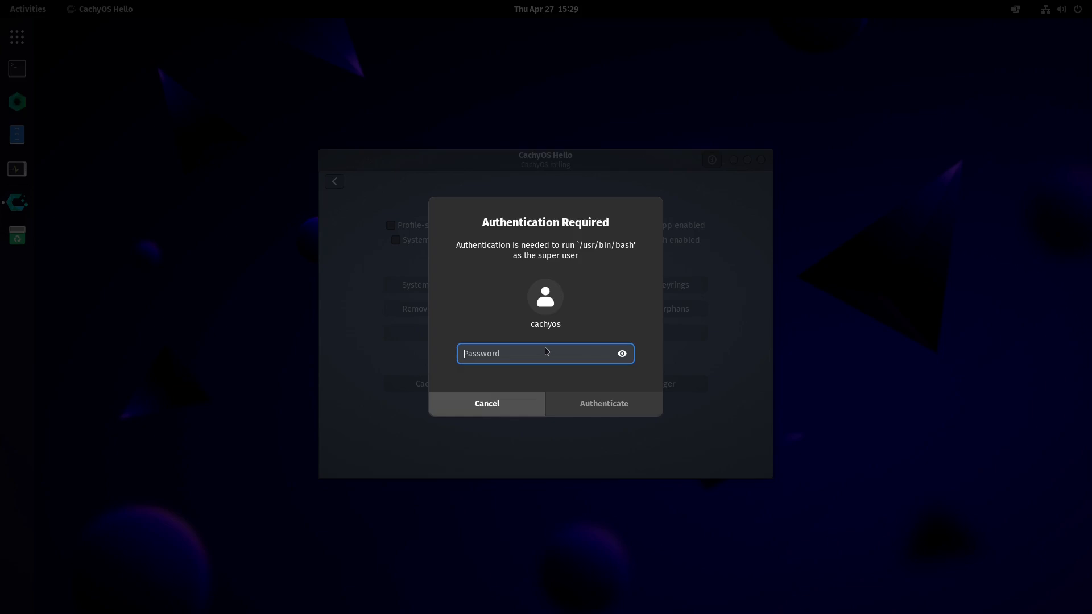
text(•••••••)
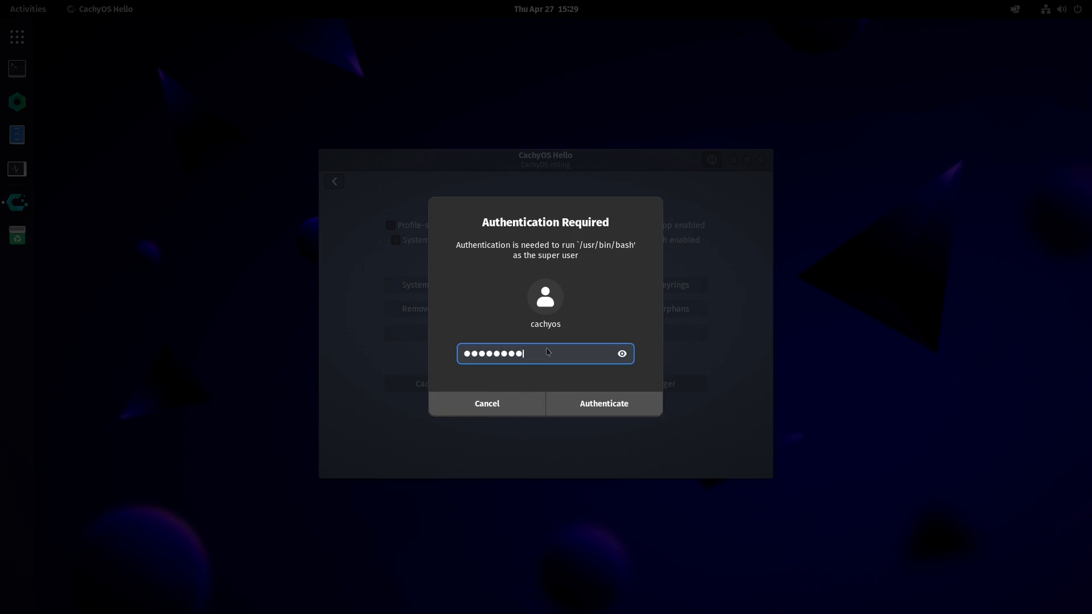
text(•)
key(Return)
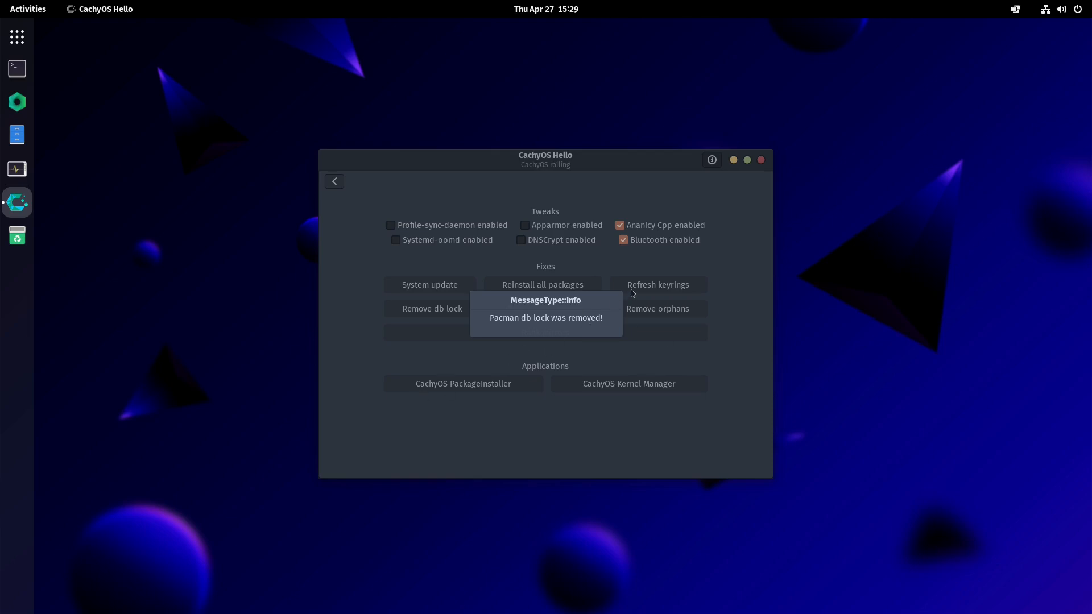
click(580, 286)
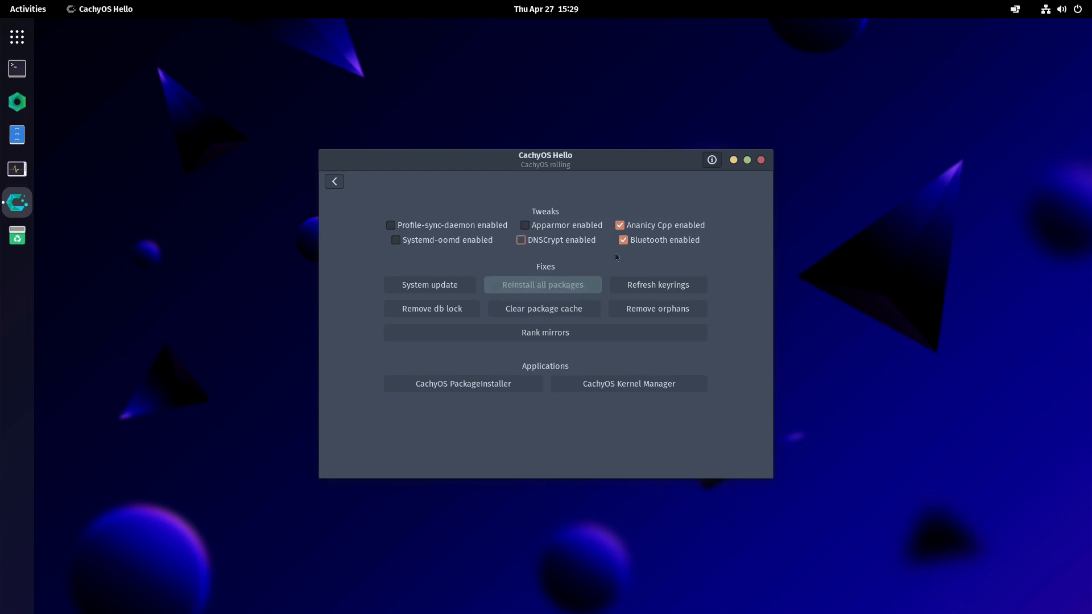
click(582, 335)
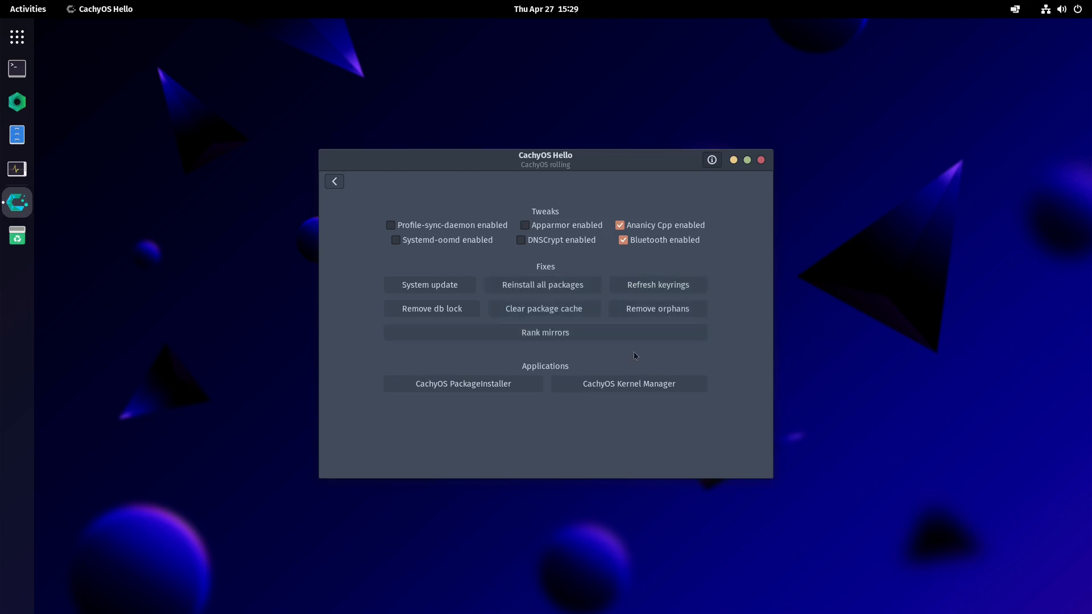
click(761, 160)
- Search the applications for "inst", launch the package installer with the account password, and close it
key(super)
text(inst)
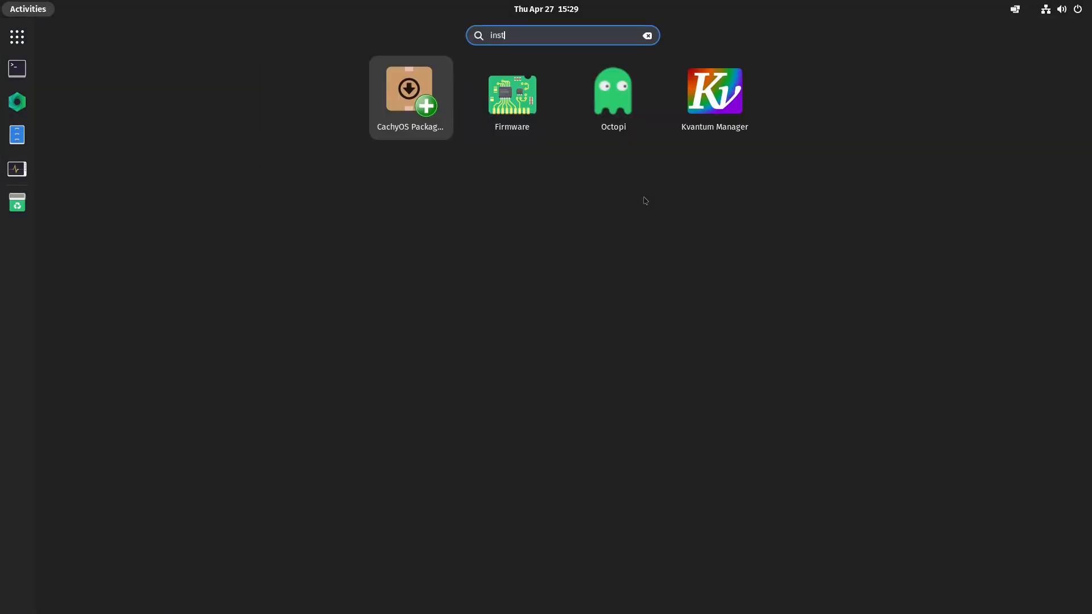
key(Return)
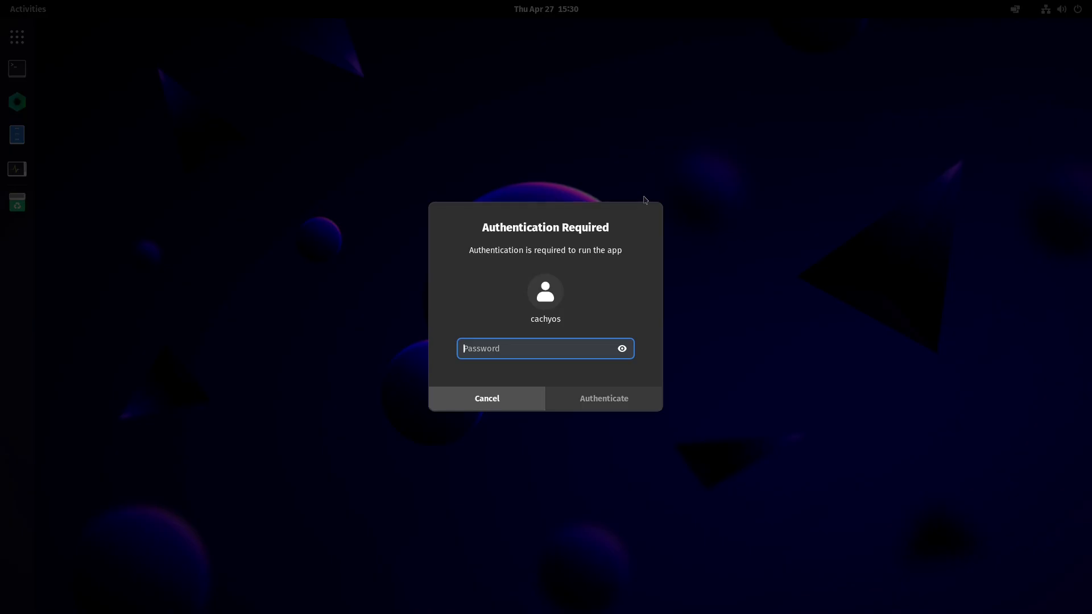
text(••••••)
key(Return)
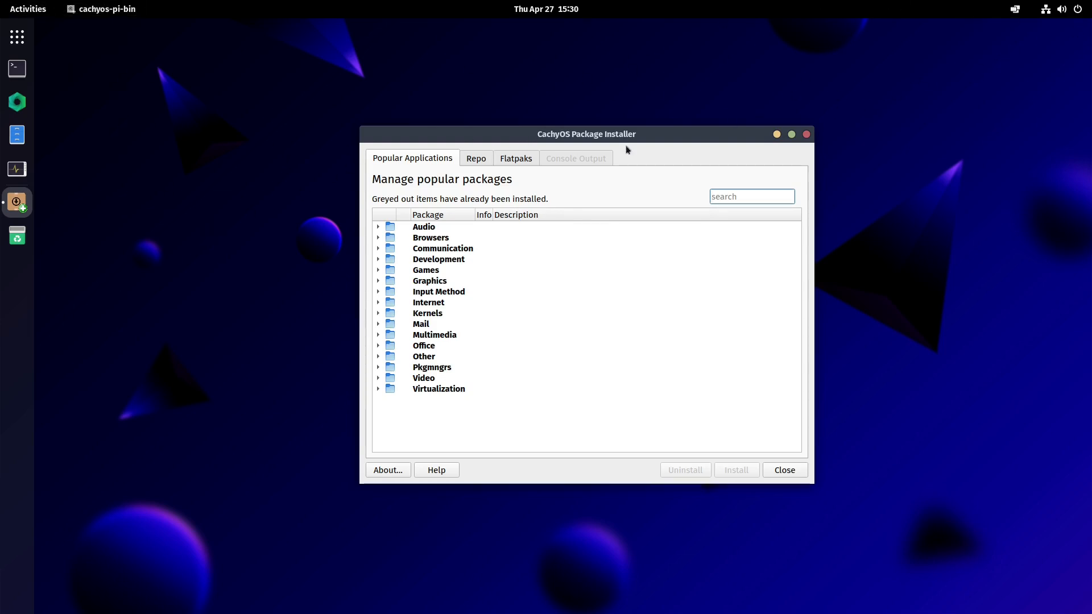
click(806, 136)
- Search for "hell" to launch CachyOS Hello, open Install Apps and return to the welcome page
key(super)
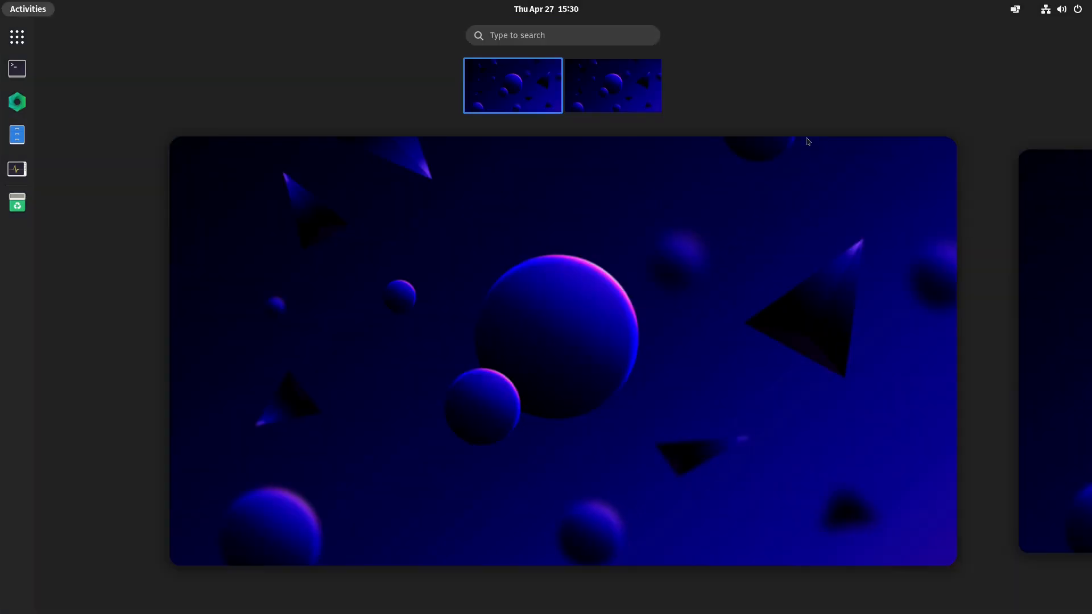
text(hell)
key(Return)
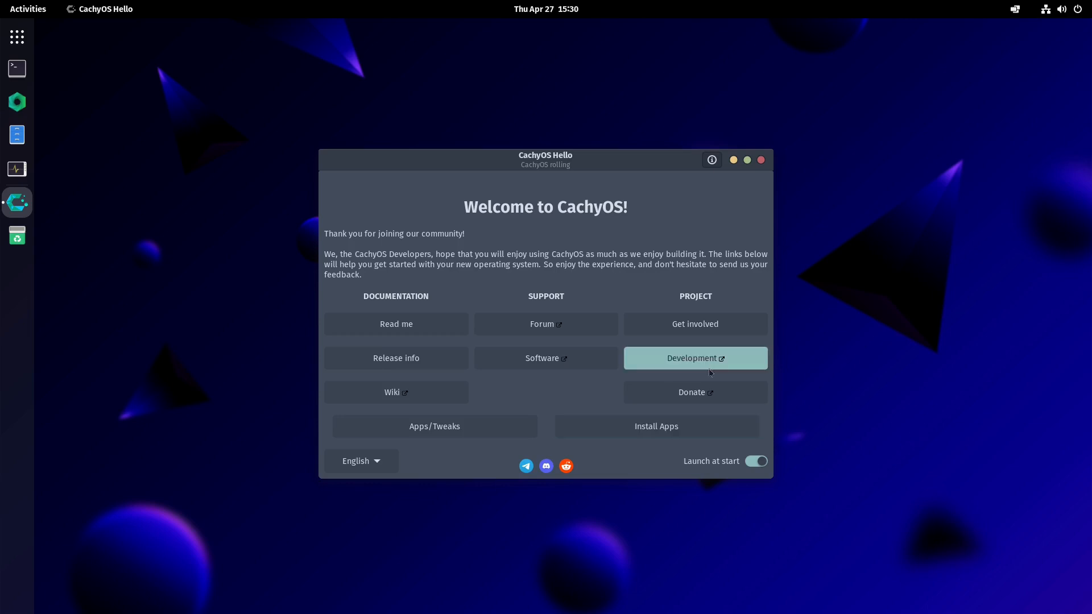
click(673, 420)
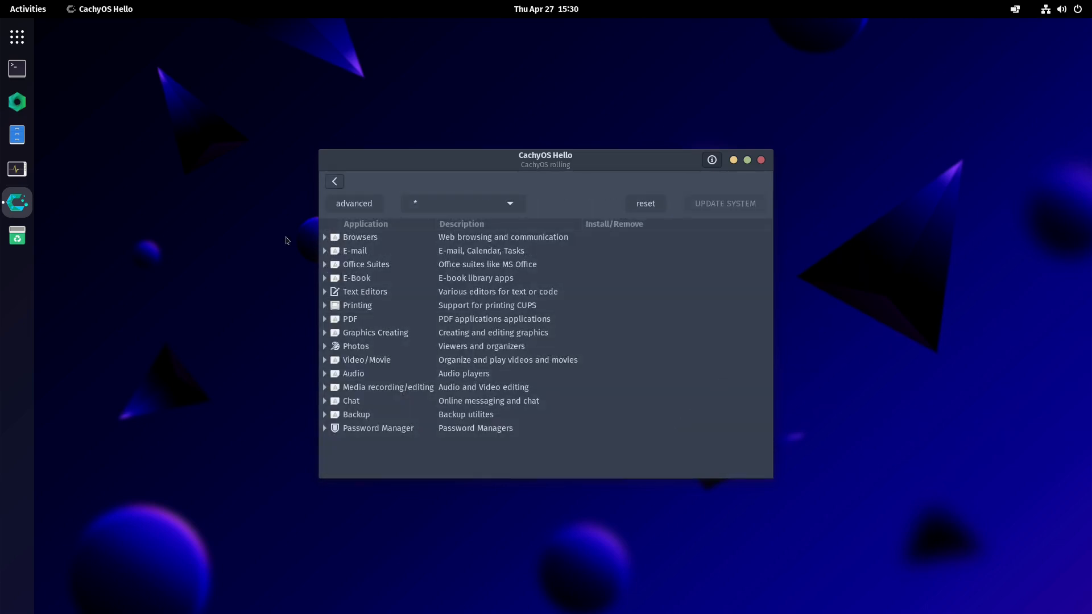
click(334, 181)
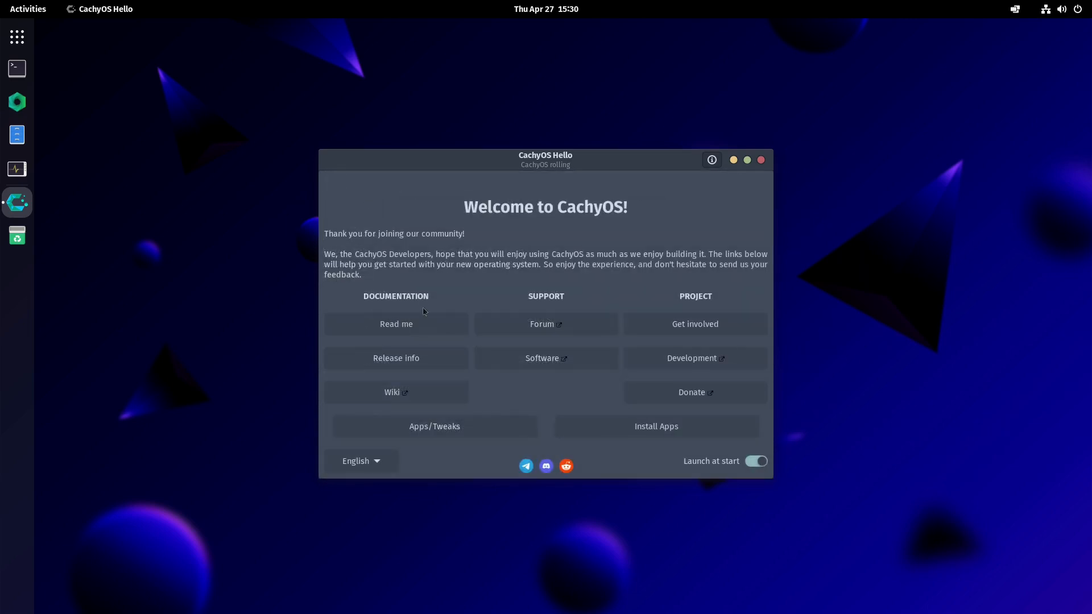
- Launch CachyOS PackageInstaller from Apps/Tweaks with the account password, then close the installer and CachyOS Hello
click(421, 430)
click(510, 381)
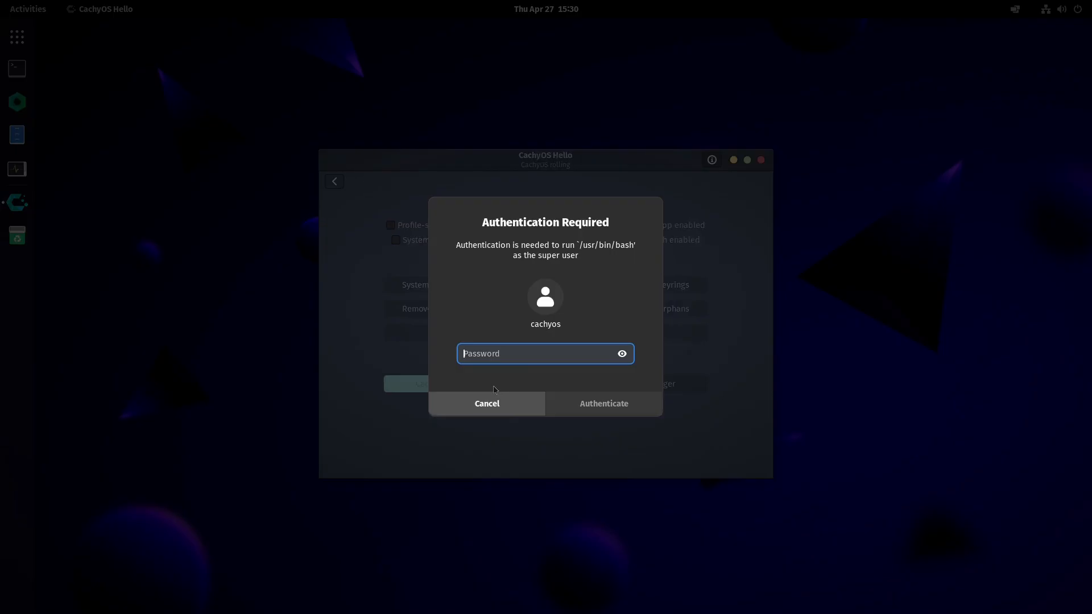
text(****)
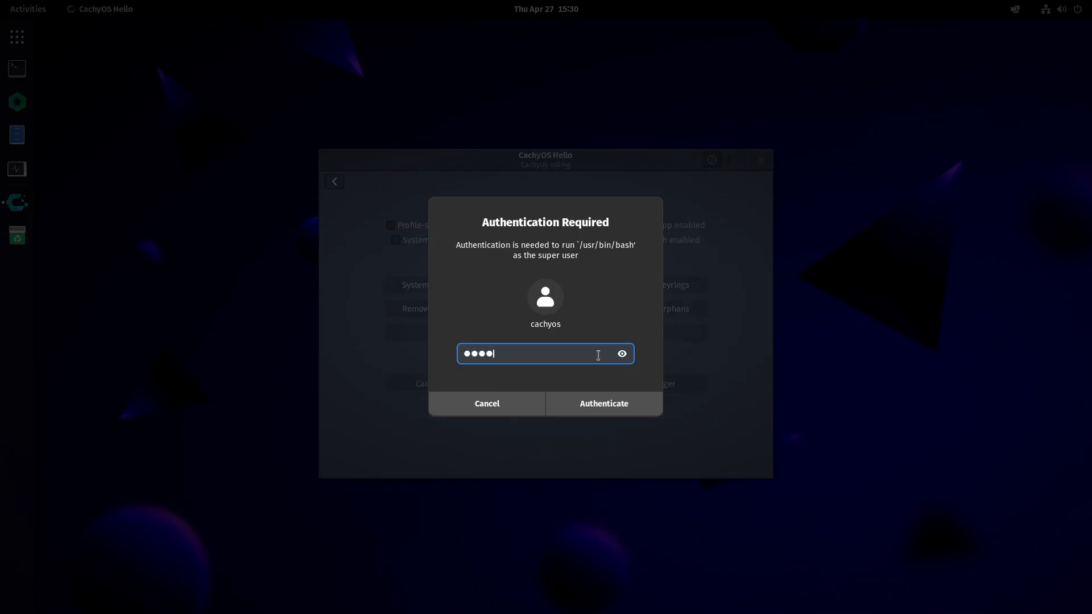
key(BackSpace)
key(BackSpace)
key(BackSpace)
key(BackSpace)
text(*********)
key(Return)
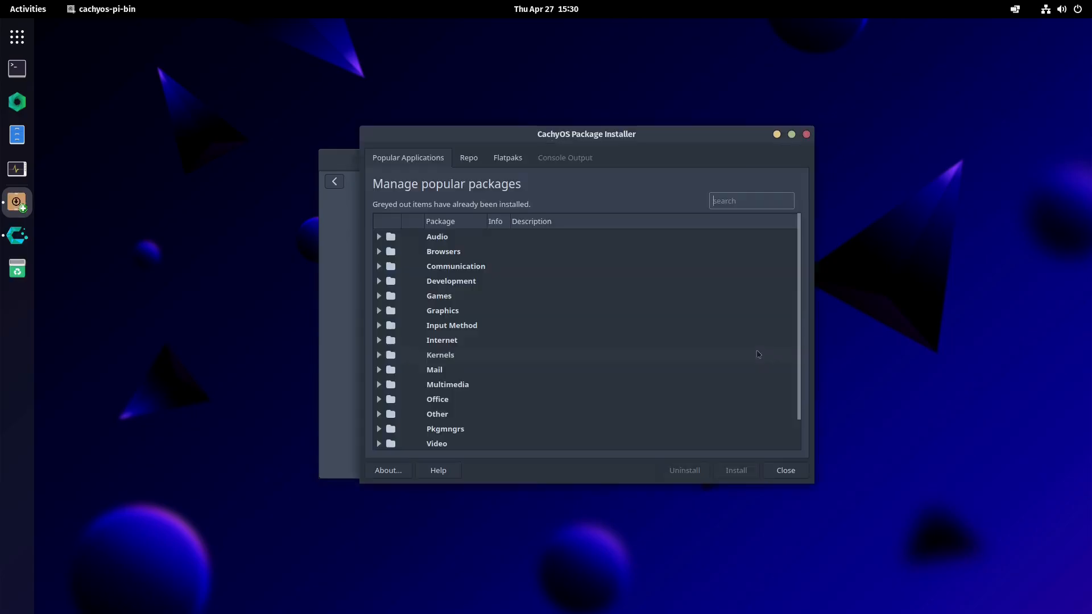
click(807, 136)
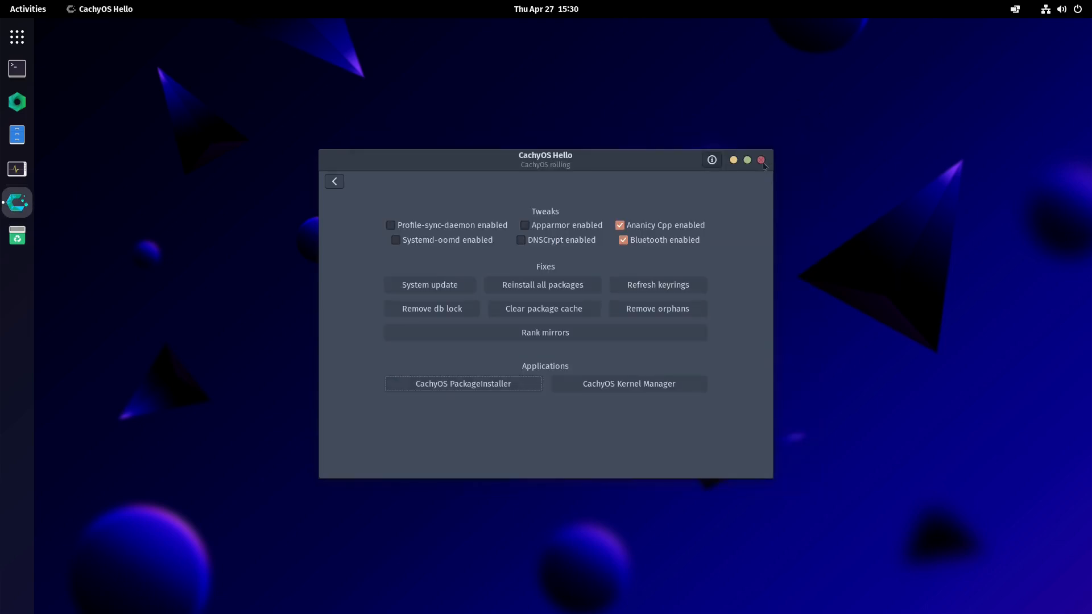
click(764, 165)
- Search the applications for "soft", select the CachyOS Package Installer and launch it with the account password
key(super)
text(soft)
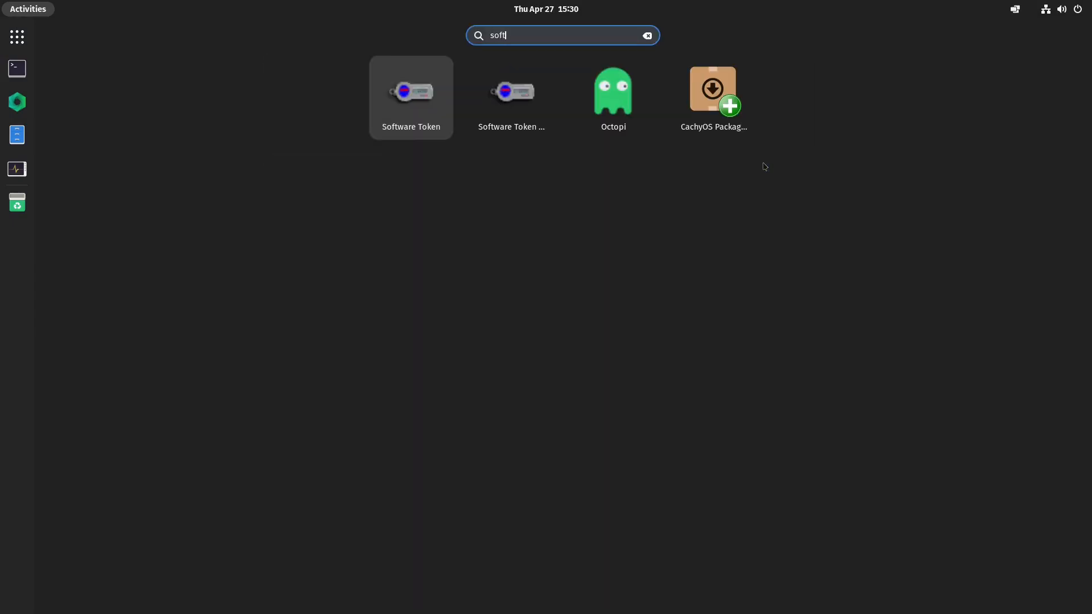
key(Right)
key(Right)
key(Right)
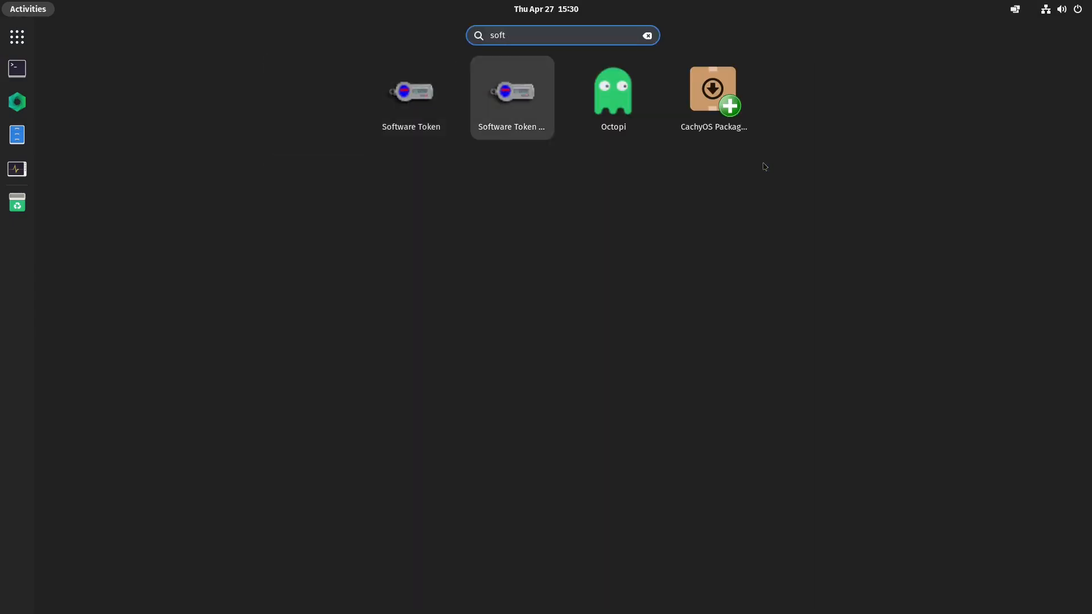
key(Return)
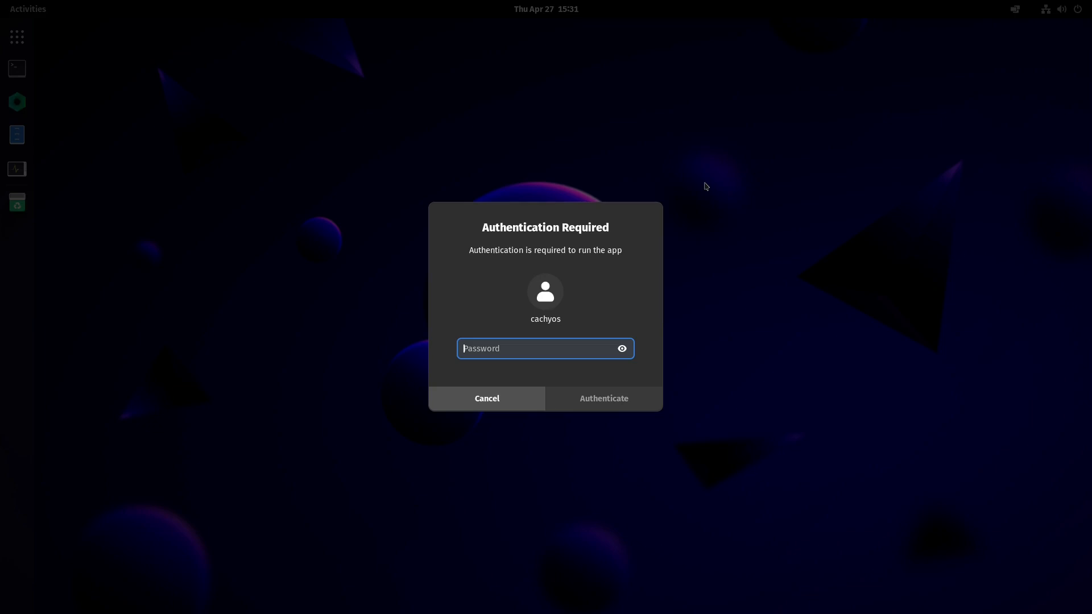
text(••••••••)
key(Return)
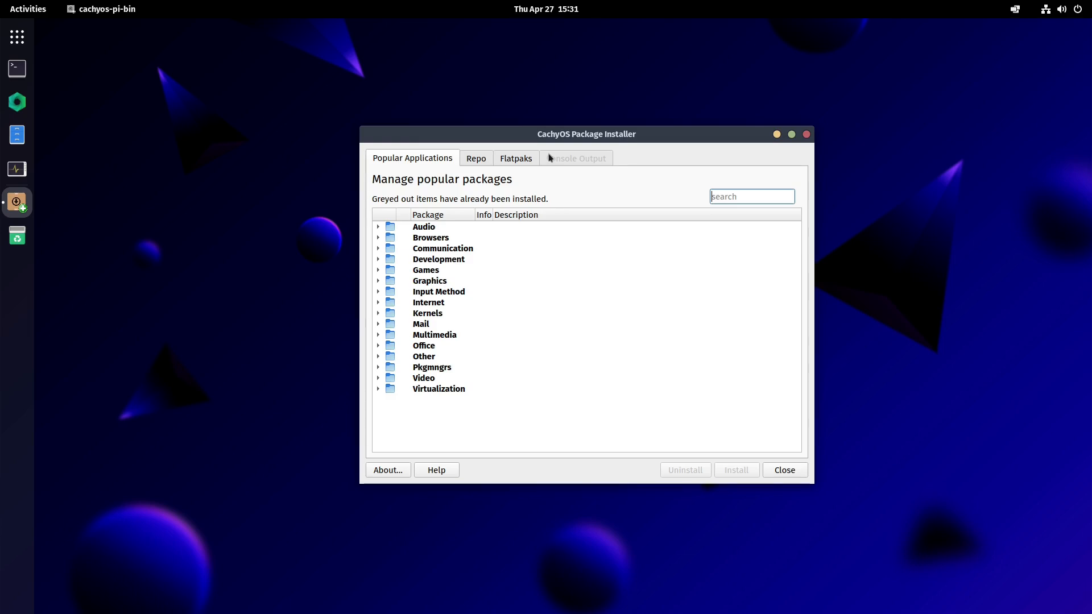
- Briefly open Files and move the Package Installer window to the right side of the desktop
click(17, 134)
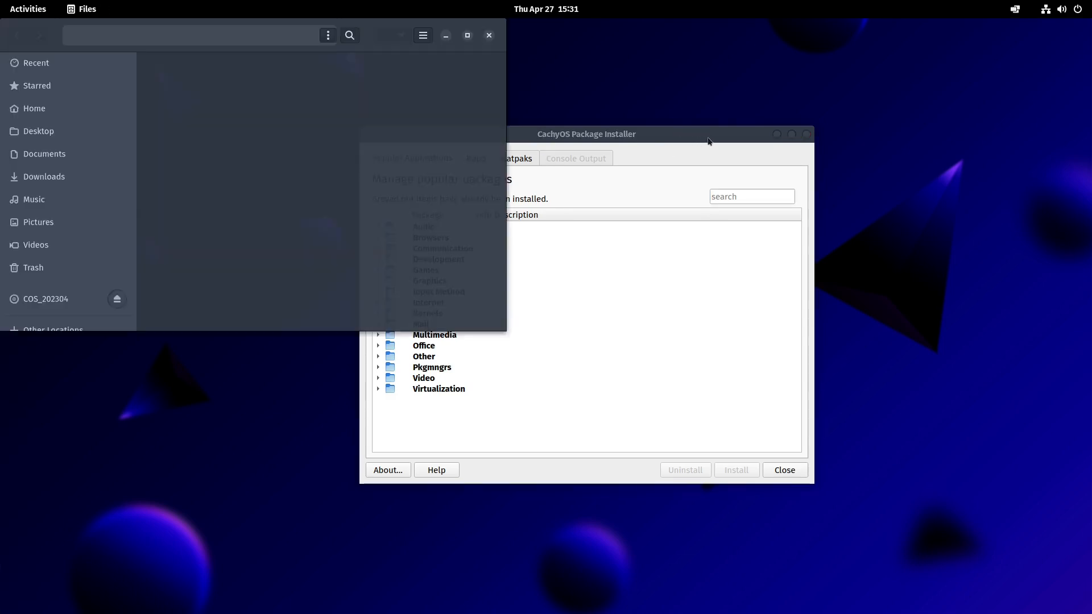
drag(701, 143, 934, 109)
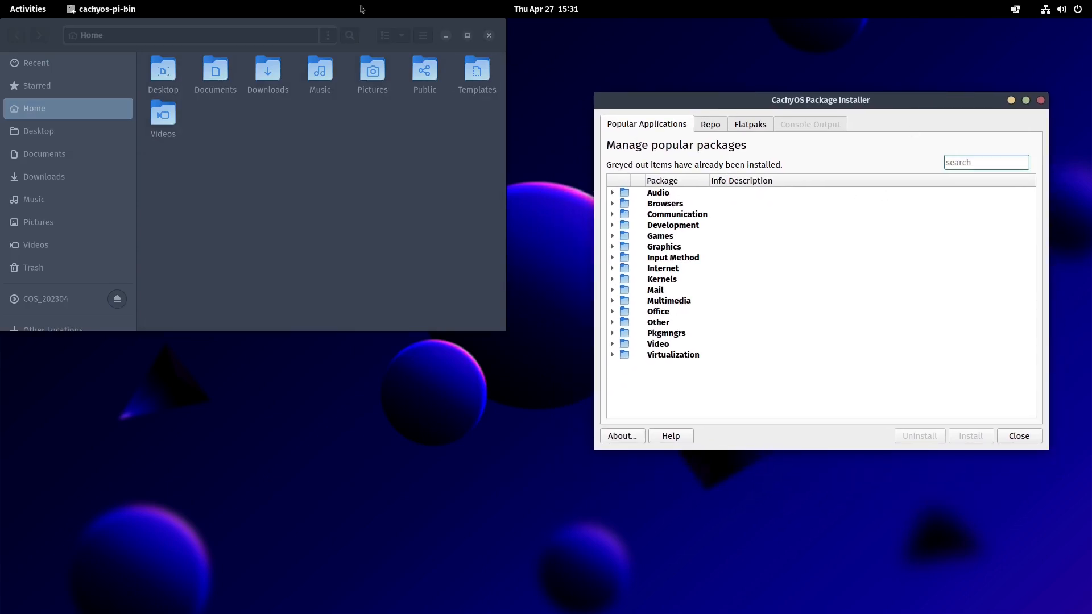
drag(50, 34, 93, 126)
click(533, 128)
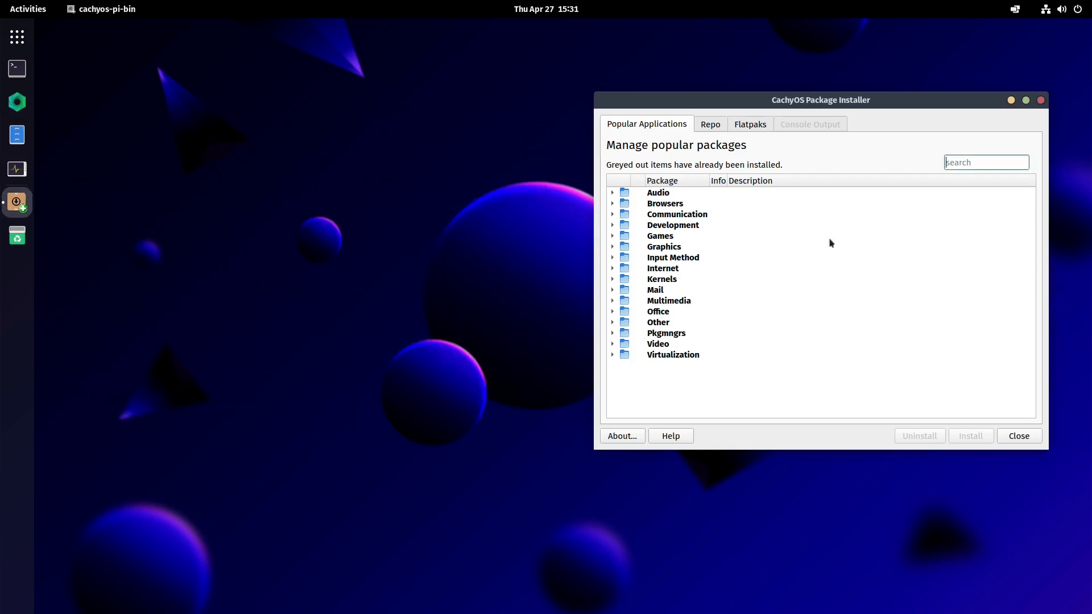
- Browse the installer's Repo and Flatpaks sections, closing the flatpak warning, and return to Popular Applications
click(714, 127)
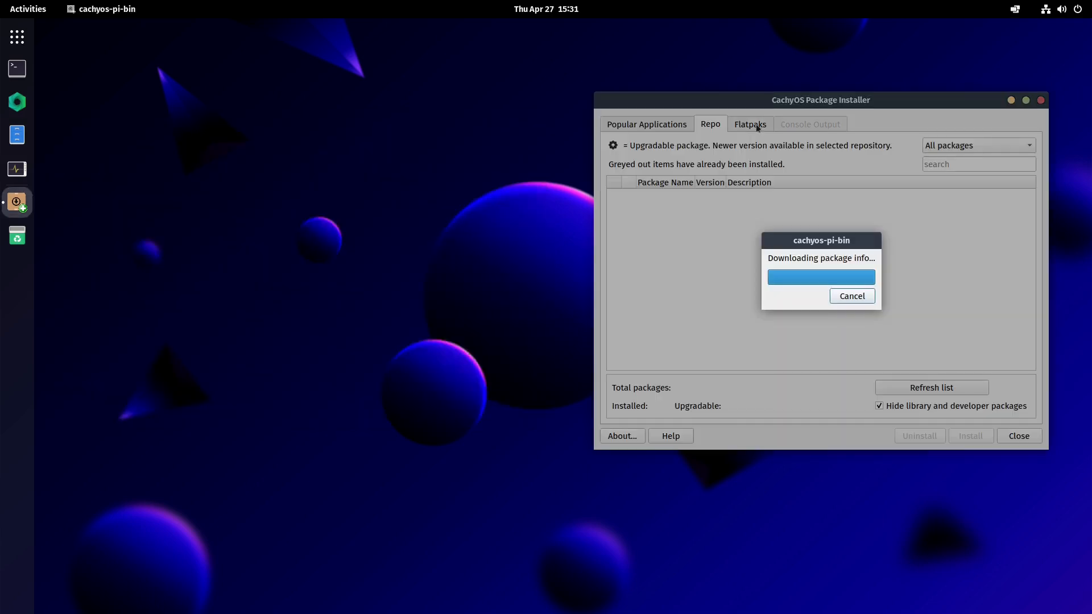
click(750, 126)
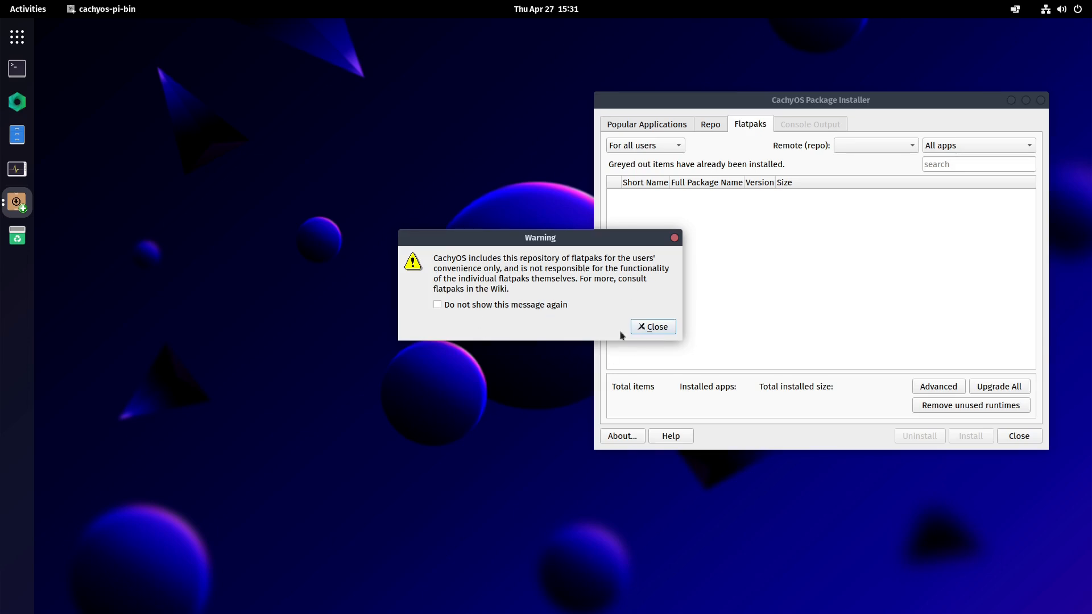
click(644, 328)
click(830, 294)
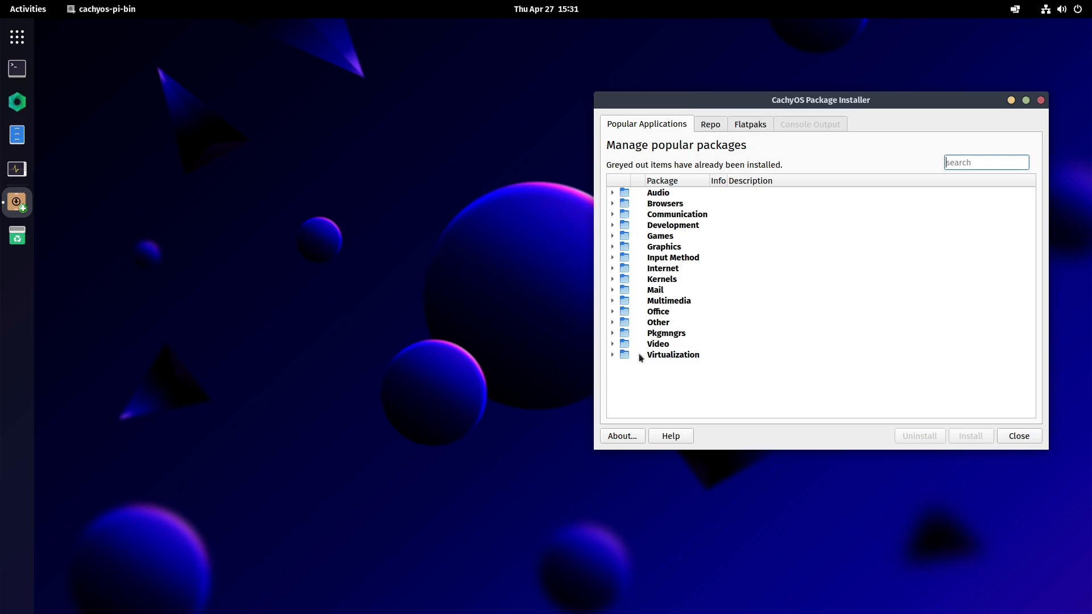
- Expand and collapse the Virtualization category, then close the Package Installer
click(614, 356)
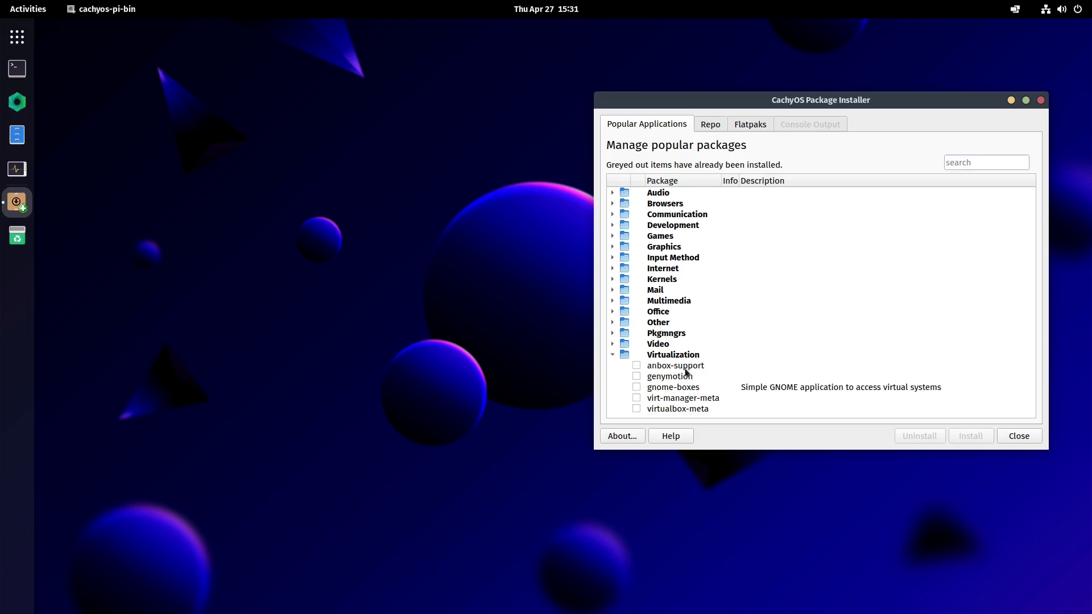
click(612, 355)
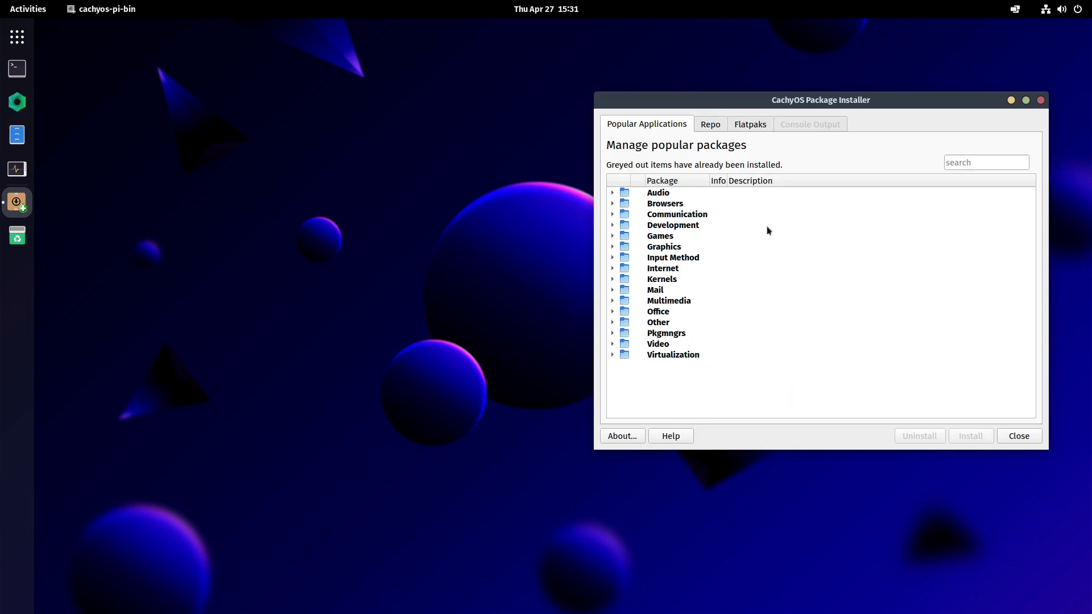
click(1041, 101)
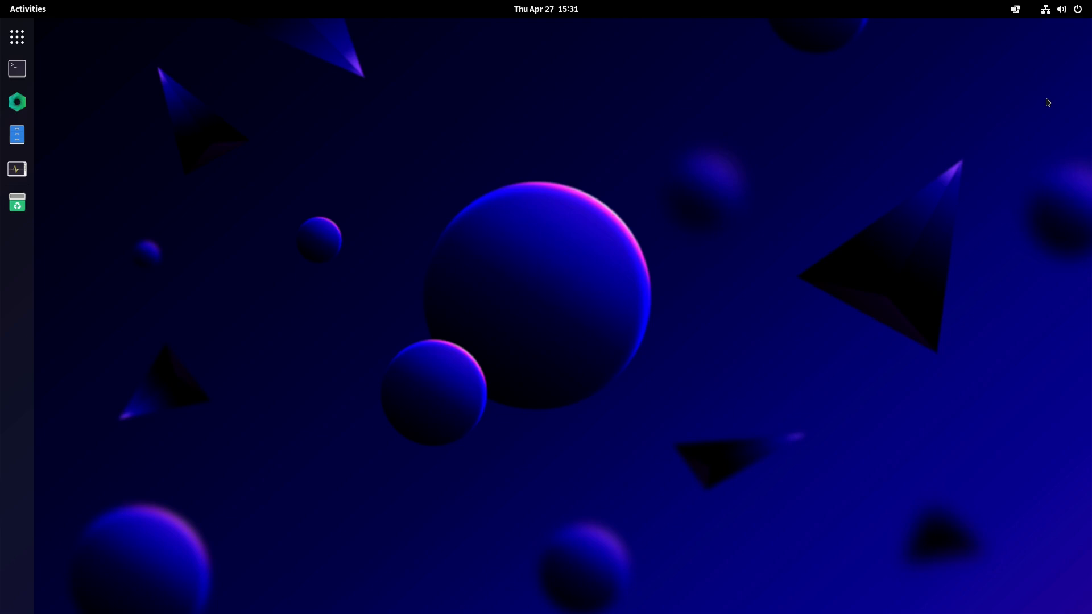